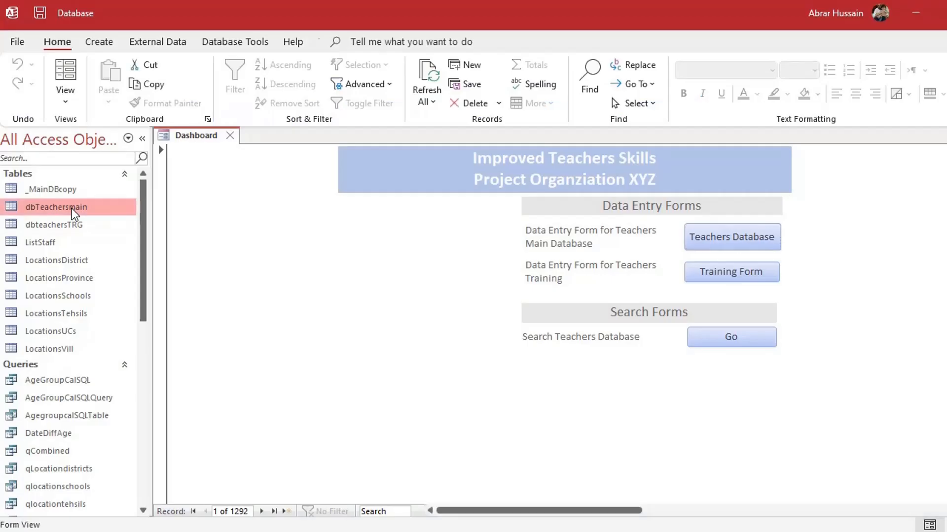
Open the dbTeachersmain table and select its ContactNo column
{"action": "double_click", "coordinate": [74, 209]}
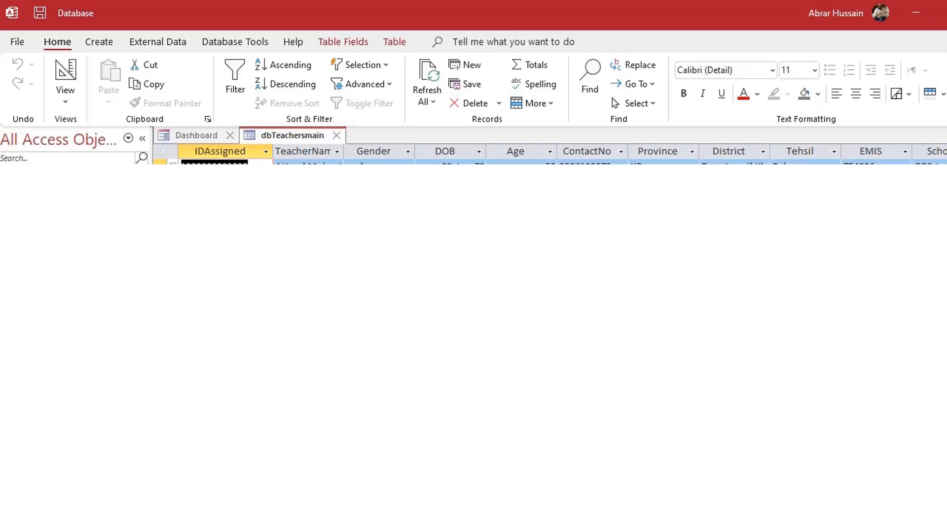
{"action": "left_click", "coordinate": [592, 153]}
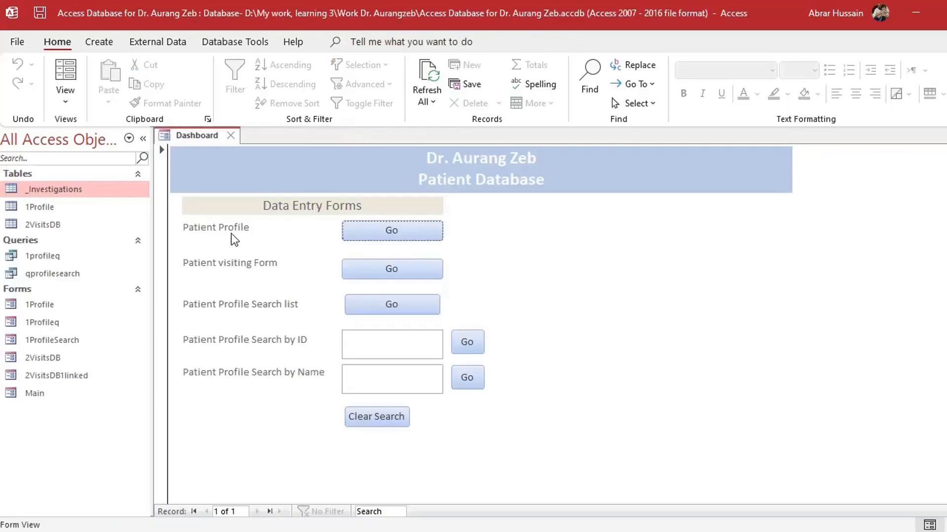
Open the Patient Profile form from the Dashboard and scroll through the first patient's details
{"action": "left_click", "coordinate": [390, 230]}
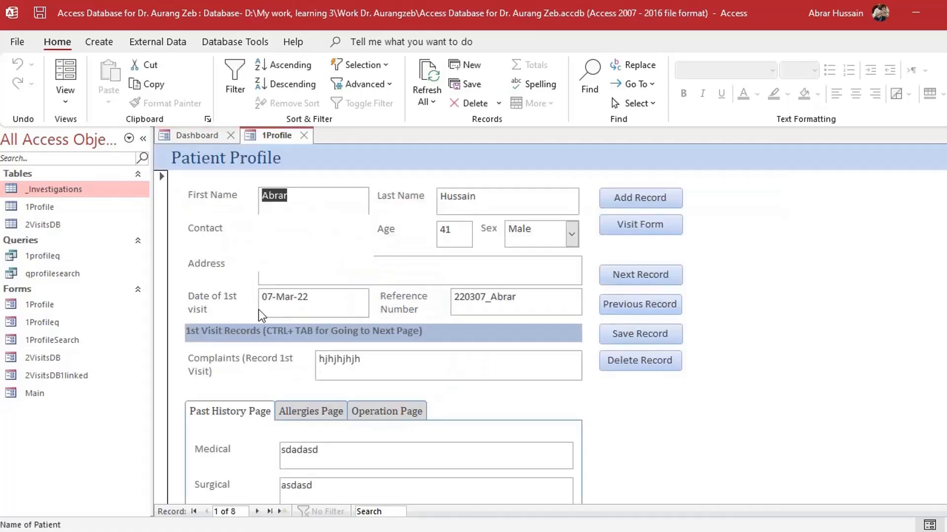
{"action": "scroll", "coordinate": [406, 401], "scroll_direction": "down", "scroll_amount": 3}
{"action": "scroll", "coordinate": [406, 400], "scroll_direction": "down", "scroll_amount": 6}
{"action": "scroll", "coordinate": [406, 401], "scroll_direction": "up", "scroll_amount": 10}
{"action": "scroll", "coordinate": [377, 374], "scroll_direction": "down", "scroll_amount": 9}
{"action": "scroll", "coordinate": [376, 375], "scroll_direction": "up", "scroll_amount": 9}
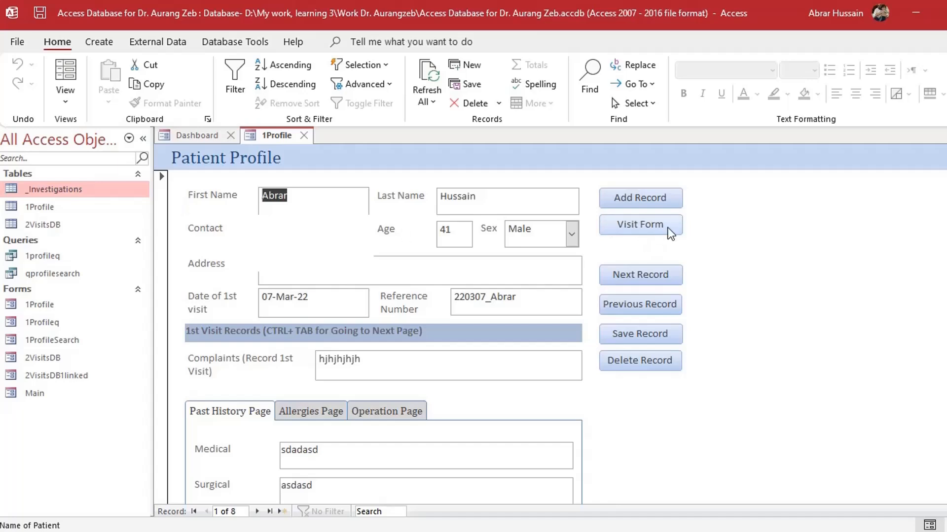
{"action": "scroll", "coordinate": [368, 346], "scroll_direction": "down", "scroll_amount": 5}
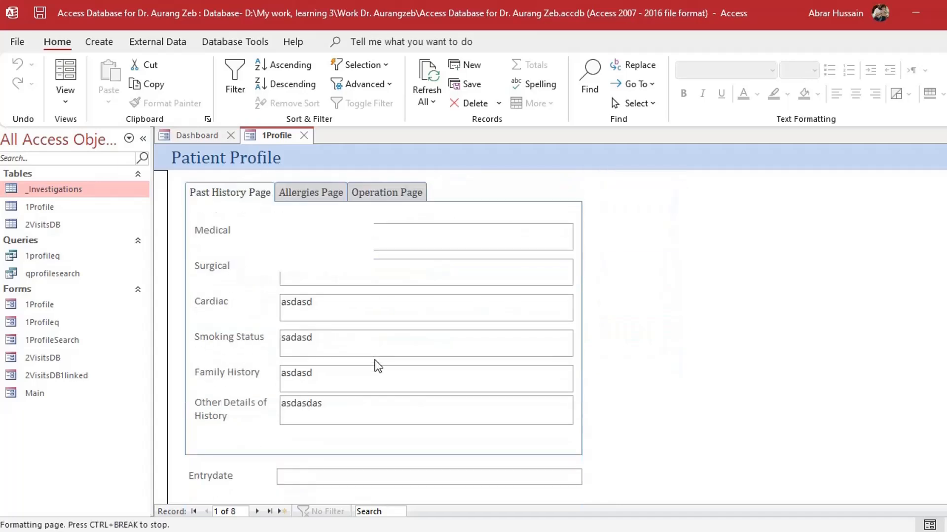
{"action": "scroll", "coordinate": [375, 361], "scroll_direction": "up", "scroll_amount": 5}
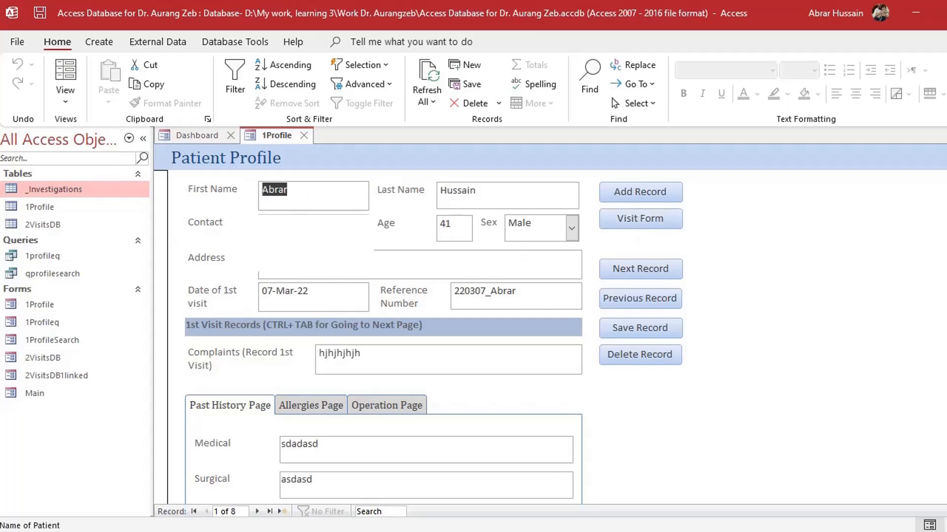
{"action": "scroll", "coordinate": [336, 332], "scroll_direction": "down", "scroll_amount": 3}
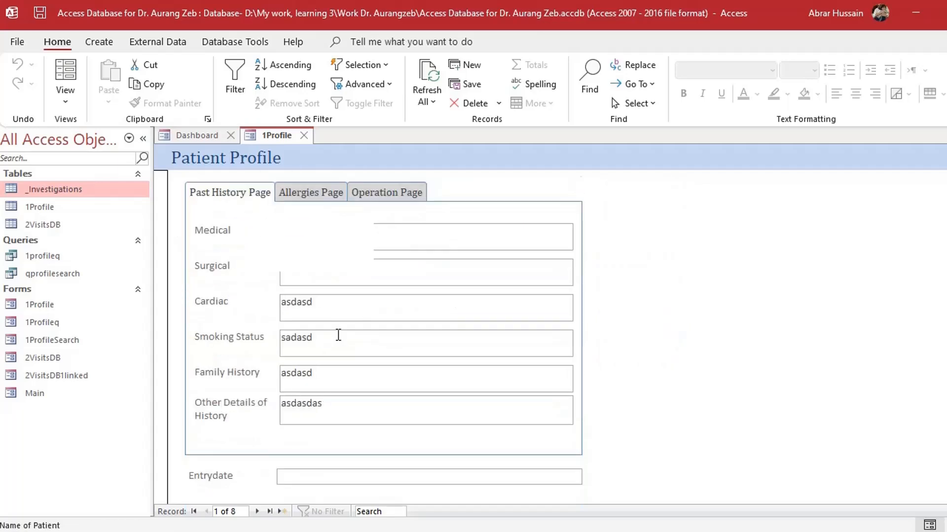
{"action": "scroll", "coordinate": [338, 334], "scroll_direction": "up", "scroll_amount": 3}
{"action": "left_click", "coordinate": [641, 226]}
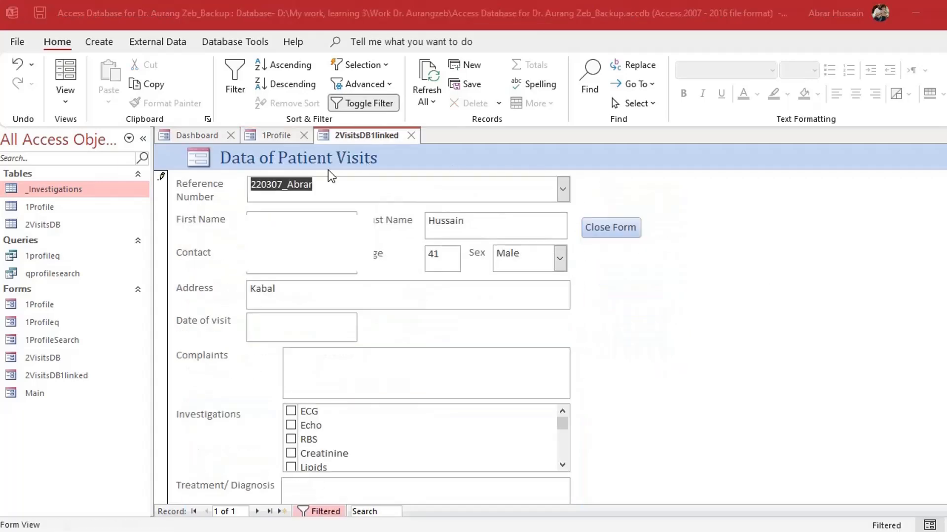
{"action": "scroll", "coordinate": [359, 349], "scroll_direction": "down", "scroll_amount": 2}
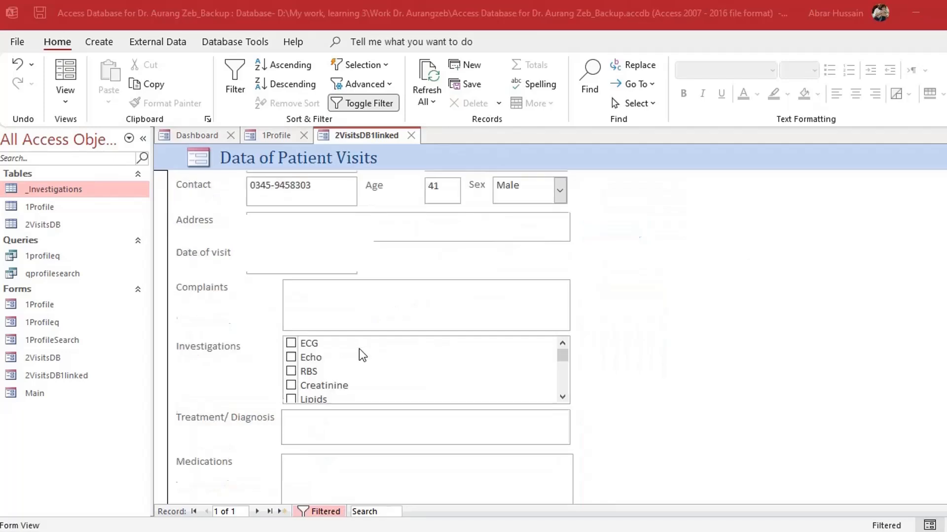
{"action": "scroll", "coordinate": [359, 348], "scroll_direction": "down", "scroll_amount": 2}
{"action": "scroll", "coordinate": [348, 328], "scroll_direction": "up", "scroll_amount": 2}
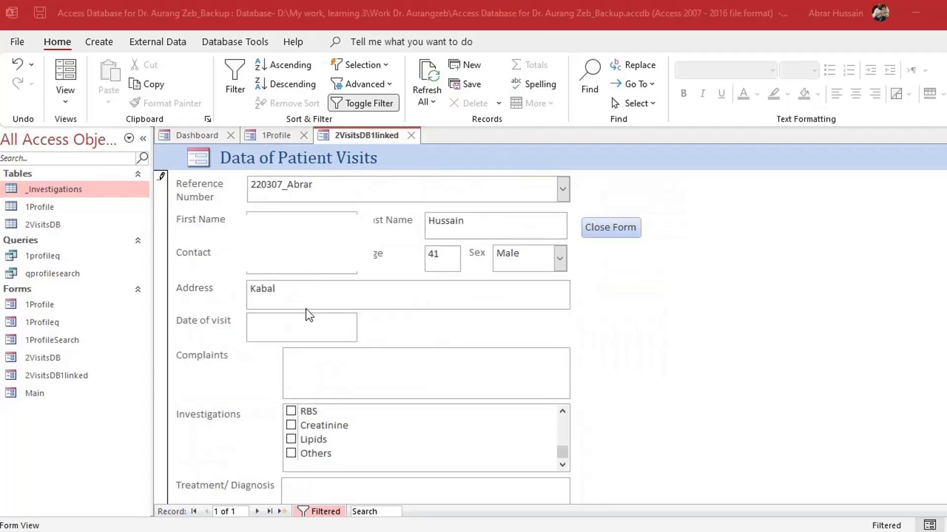
{"action": "left_click", "coordinate": [302, 326]}
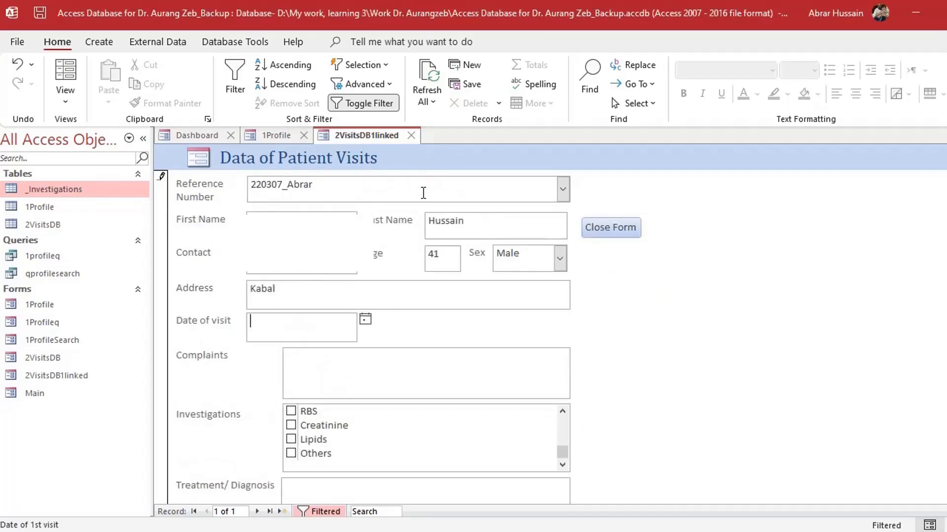
{"action": "left_click", "coordinate": [409, 134]}
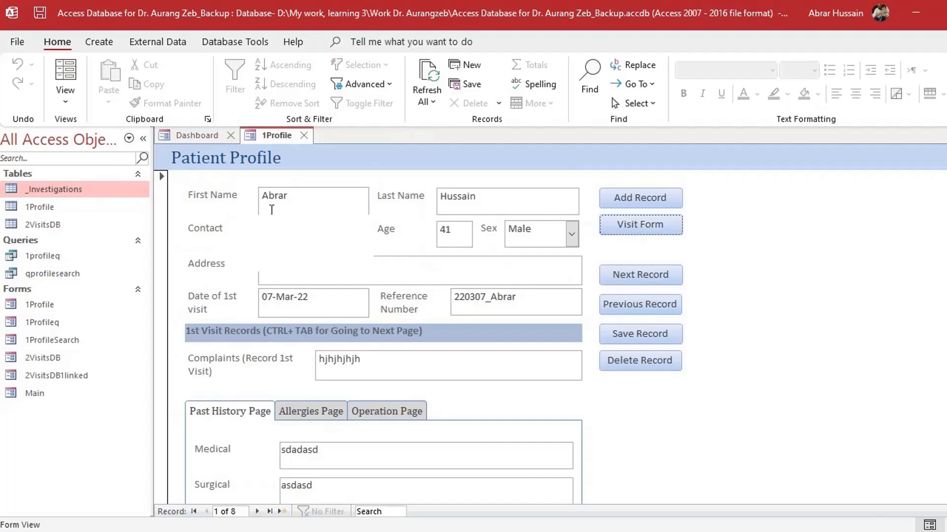
{"action": "scroll", "coordinate": [333, 306], "scroll_direction": "down", "scroll_amount": 3}
{"action": "scroll", "coordinate": [342, 308], "scroll_direction": "up", "scroll_amount": 3}
{"action": "scroll", "coordinate": [365, 373], "scroll_direction": "down", "scroll_amount": 2}
{"action": "scroll", "coordinate": [363, 375], "scroll_direction": "down", "scroll_amount": 1}
{"action": "scroll", "coordinate": [360, 376], "scroll_direction": "up", "scroll_amount": 3}
{"action": "left_click", "coordinate": [648, 230]}
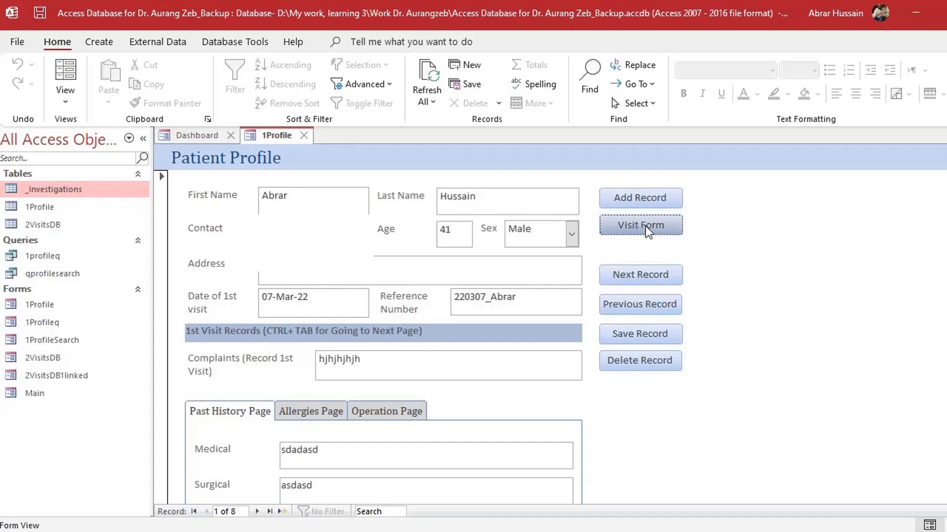
{"action": "scroll", "coordinate": [356, 340], "scroll_direction": "down", "scroll_amount": 3}
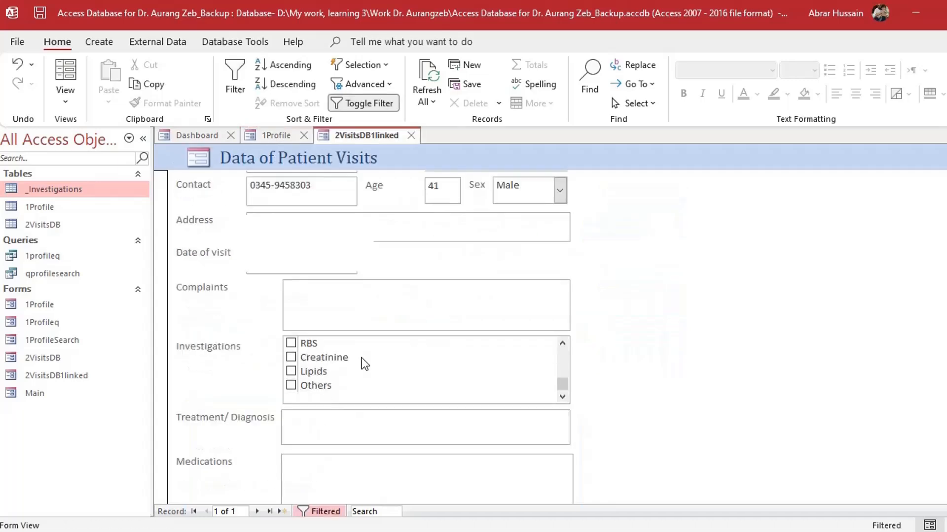
{"action": "scroll", "coordinate": [364, 364], "scroll_direction": "up", "scroll_amount": 1}
{"action": "scroll", "coordinate": [359, 364], "scroll_direction": "up", "scroll_amount": 2}
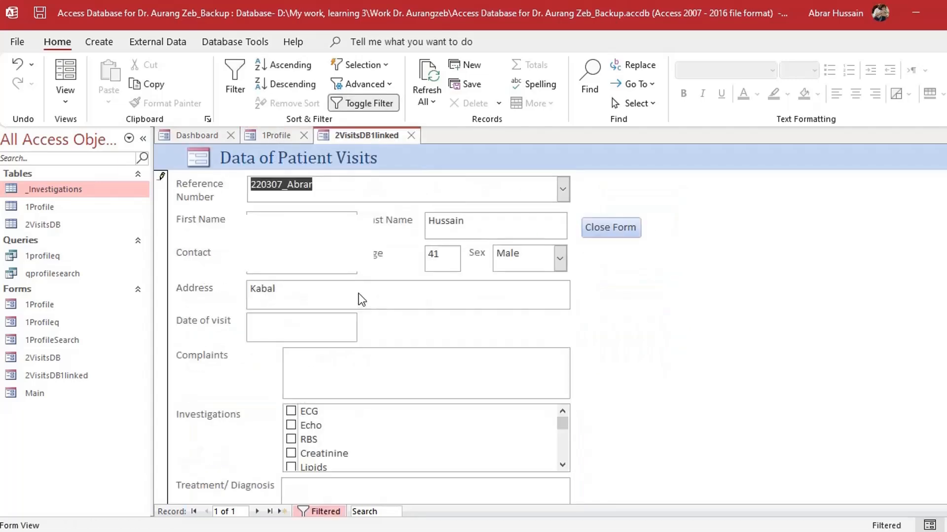
{"action": "left_click", "coordinate": [410, 139]}
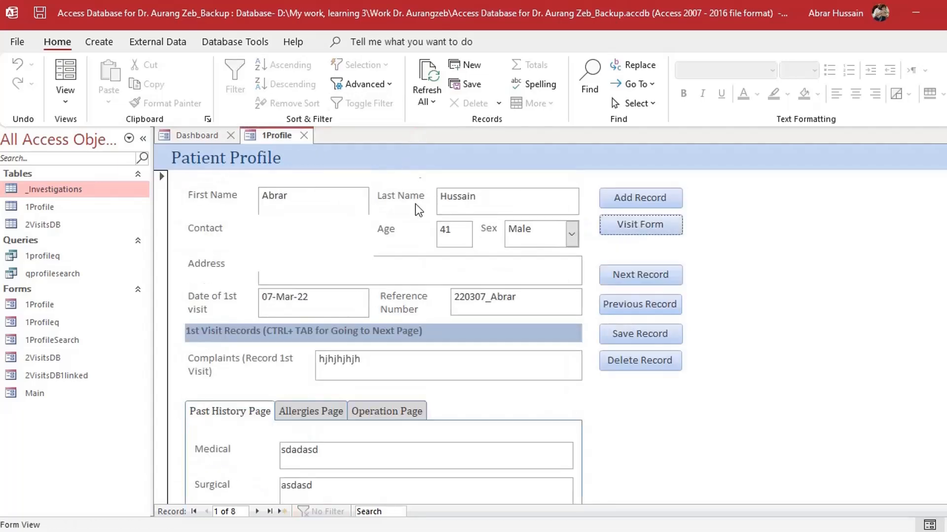
Move to the second patient record and check, then close, its visits form
{"action": "left_click", "coordinate": [642, 276]}
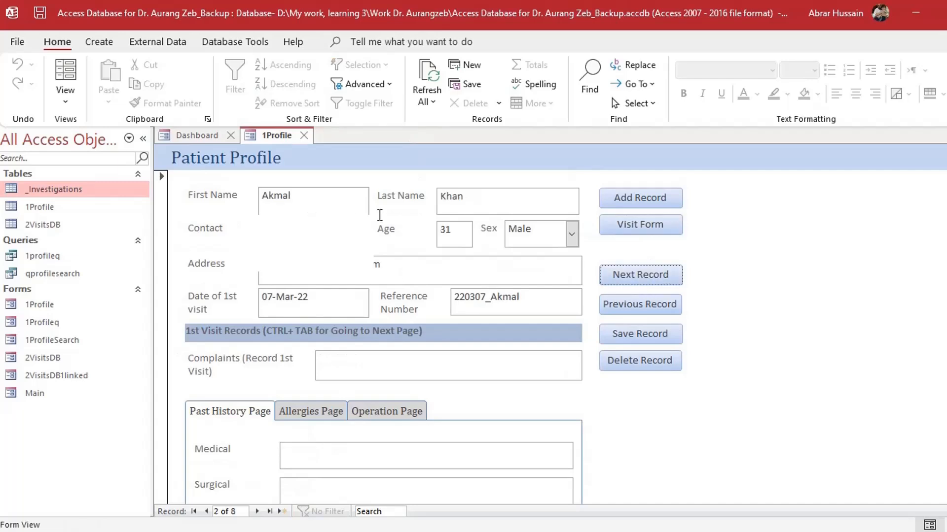
{"action": "left_click", "coordinate": [640, 227]}
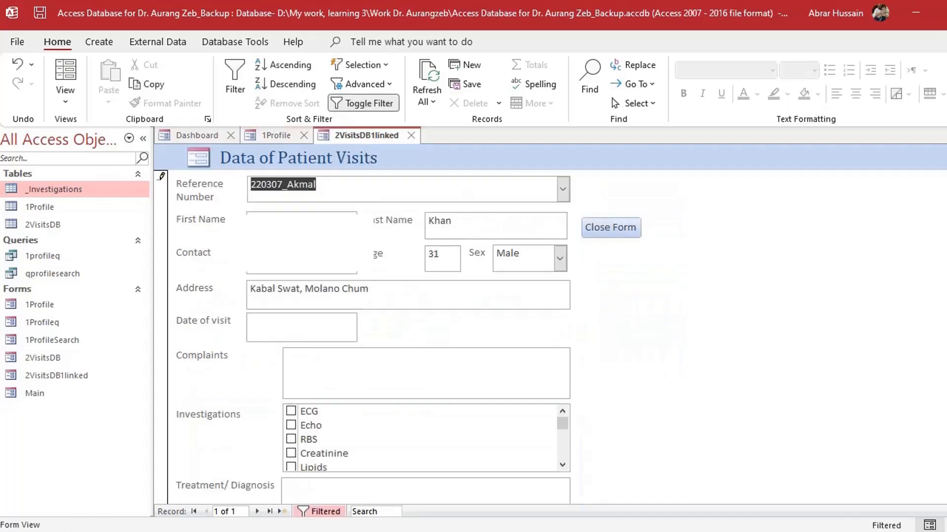
{"action": "scroll", "coordinate": [413, 390], "scroll_direction": "down", "scroll_amount": 2}
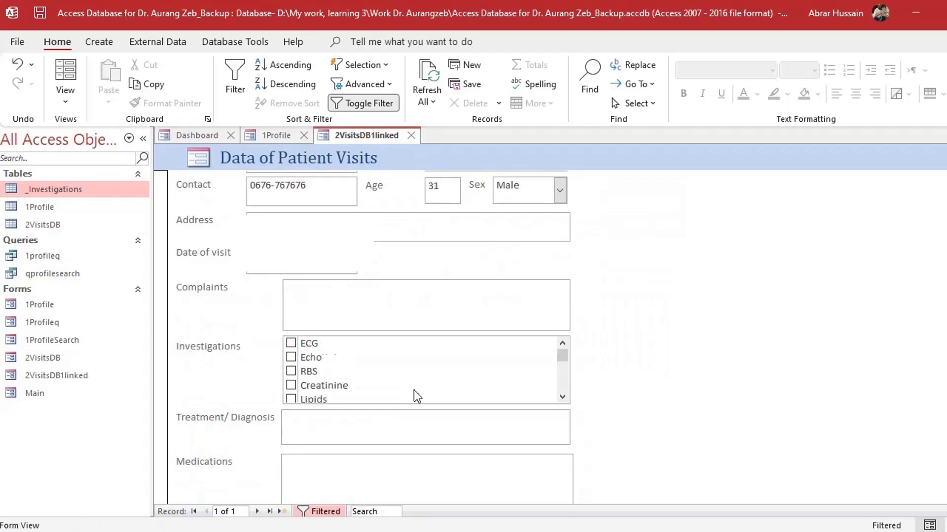
{"action": "left_click", "coordinate": [411, 136]}
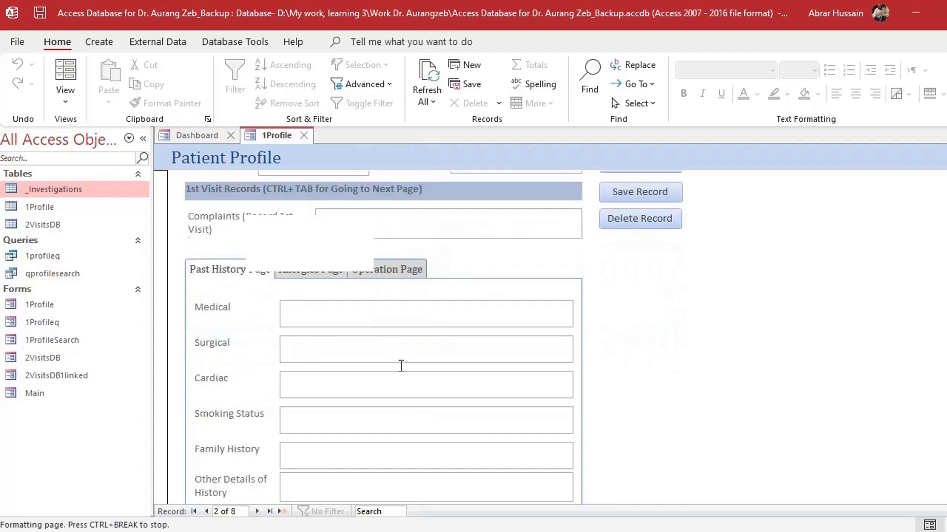
Begin editing the Reference Number, deleting the 7 of the 220307 prefix
{"action": "scroll", "coordinate": [400, 365], "scroll_direction": "down", "scroll_amount": 5}
{"action": "scroll", "coordinate": [400, 370], "scroll_direction": "up", "scroll_amount": 5}
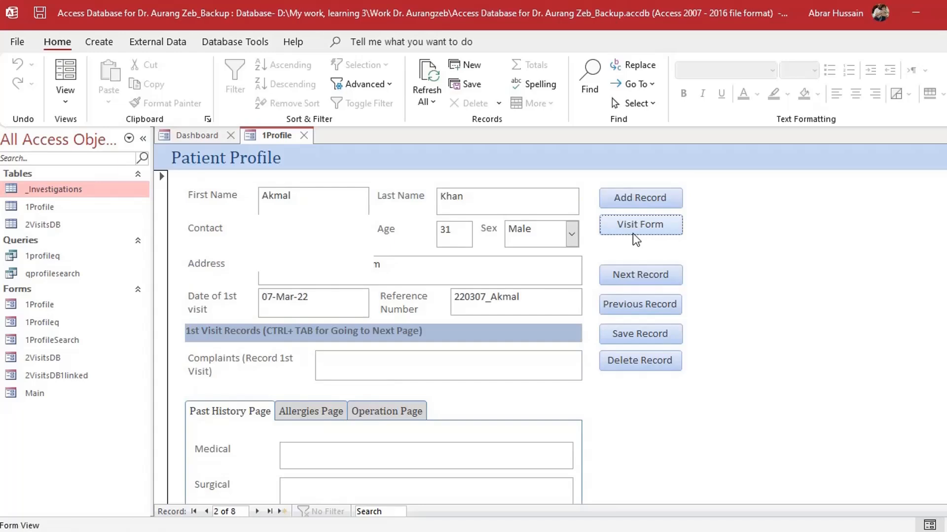
{"action": "left_click", "coordinate": [489, 299]}
{"action": "key", "text": "BackSpace"}
Finish the 220308 reference, add a new record, and enter the patient's first and last name
{"action": "type", "text": "8"}
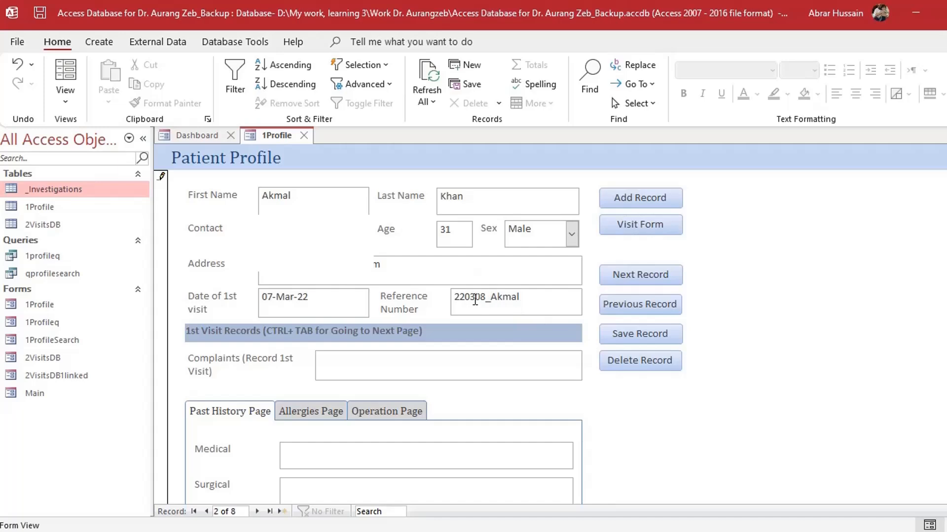
{"action": "left_click", "coordinate": [655, 199]}
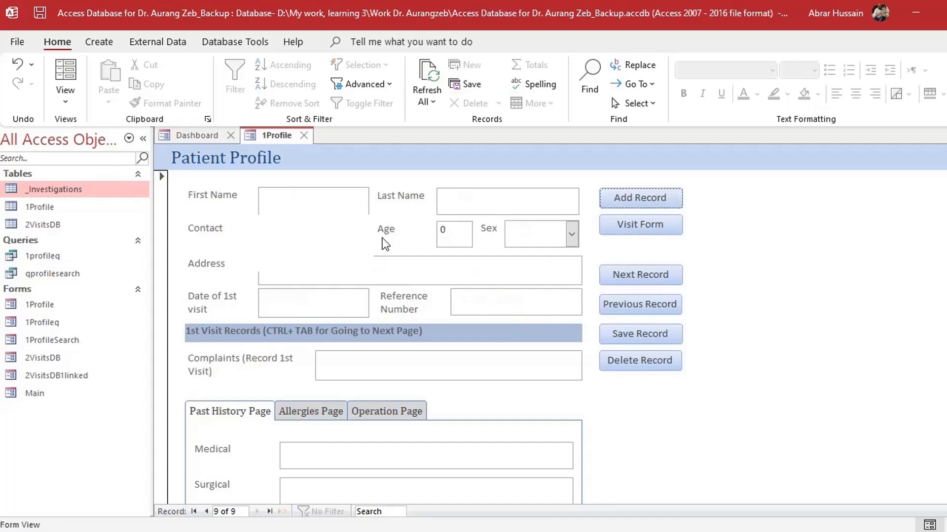
{"action": "left_click", "coordinate": [310, 203]}
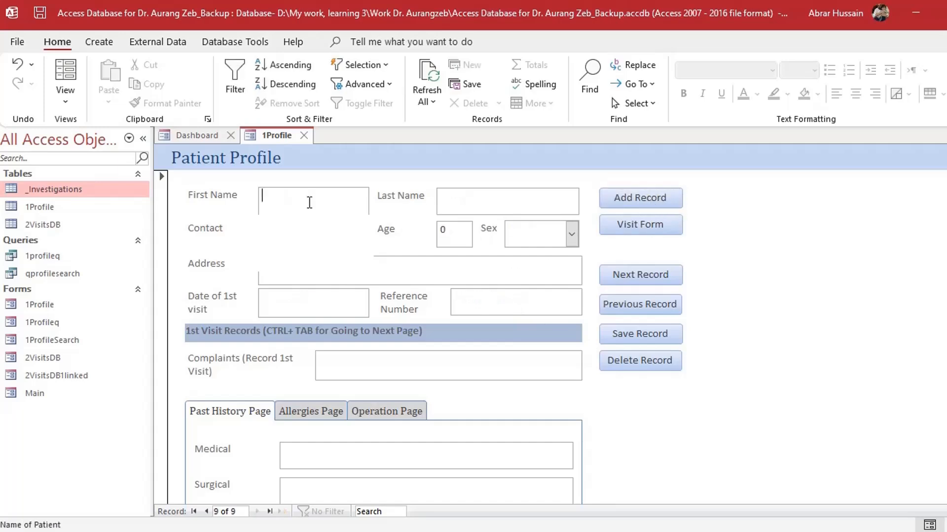
{"action": "key", "text": "Tab"}
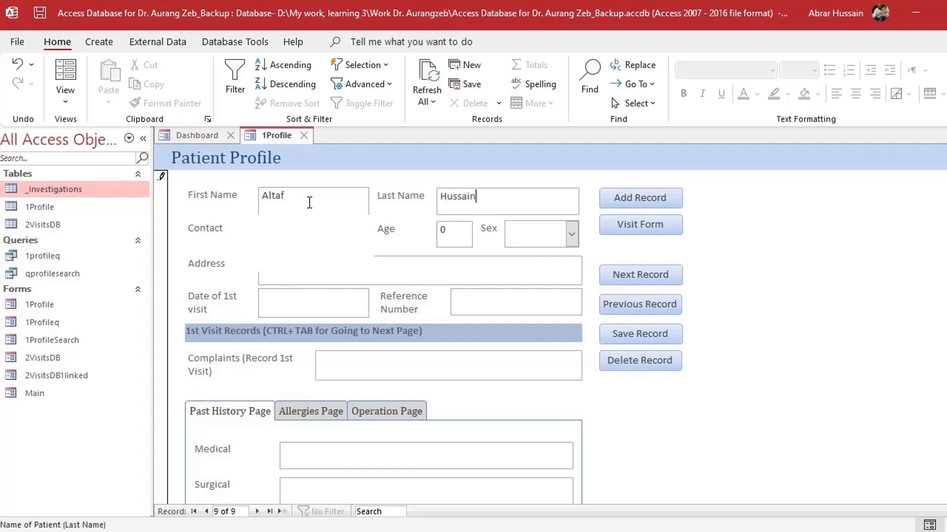
{"action": "key", "text": "Tab"}
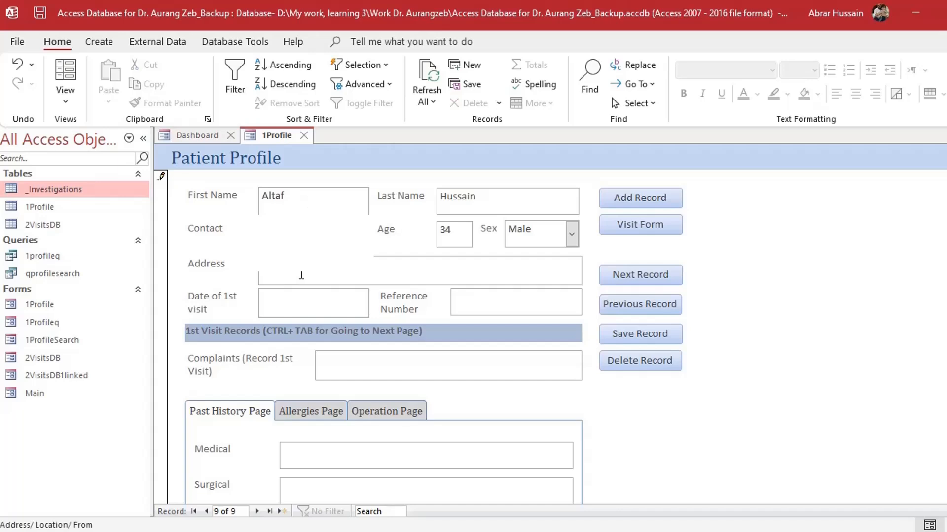
{"action": "key", "text": "Tab"}
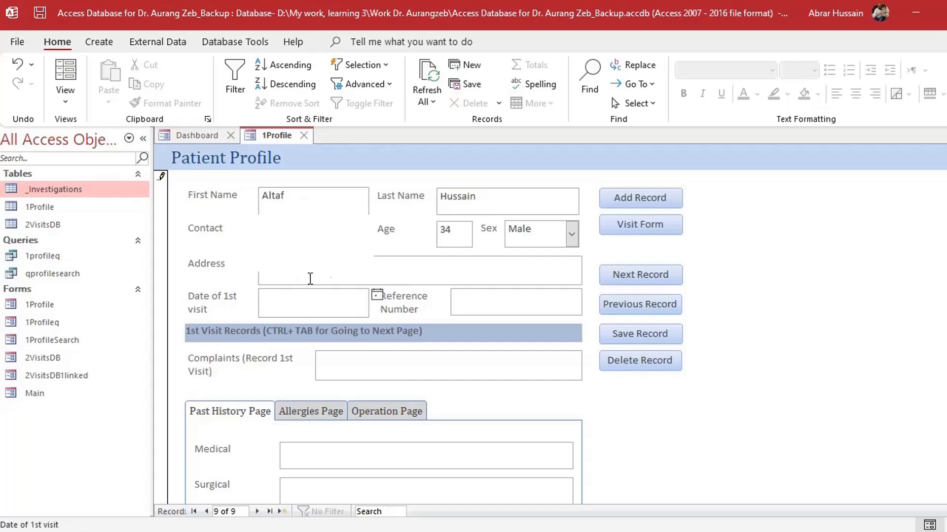
Set the first visit date to 16 March 2022, then open the new patient's visits form
{"action": "left_click", "coordinate": [376, 296]}
{"action": "left_click", "coordinate": [301, 360]}
{"action": "key", "text": "Tab"}
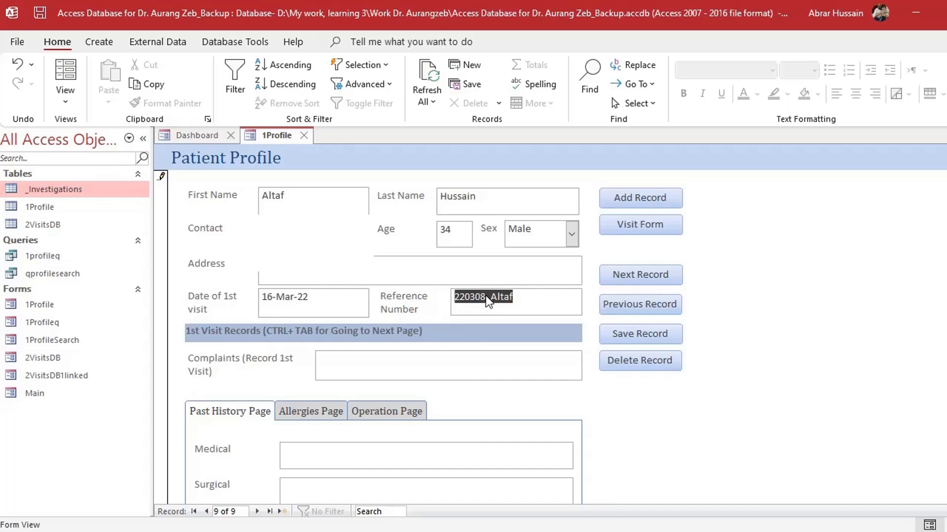
{"action": "left_click", "coordinate": [514, 295]}
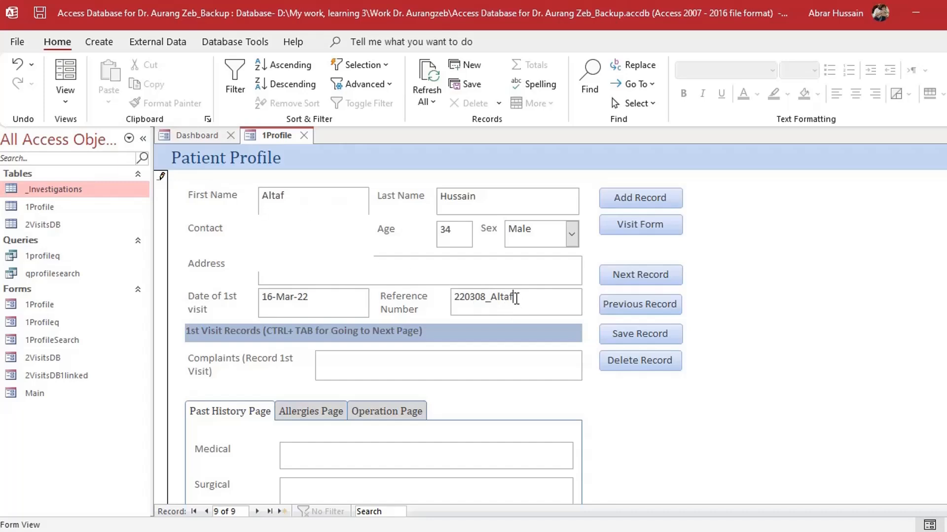
{"action": "left_click", "coordinate": [351, 366]}
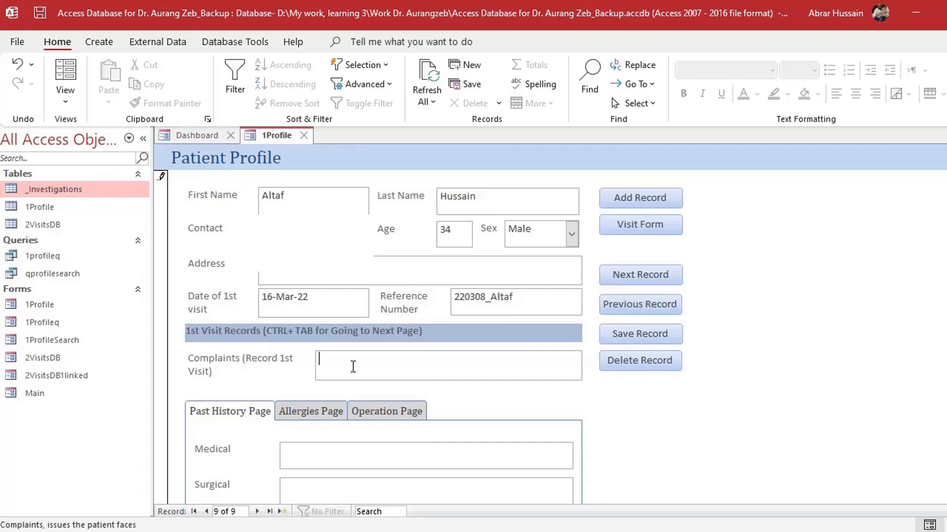
{"action": "scroll", "coordinate": [351, 365], "scroll_direction": "down", "scroll_amount": 3}
{"action": "scroll", "coordinate": [351, 366], "scroll_direction": "up", "scroll_amount": 4}
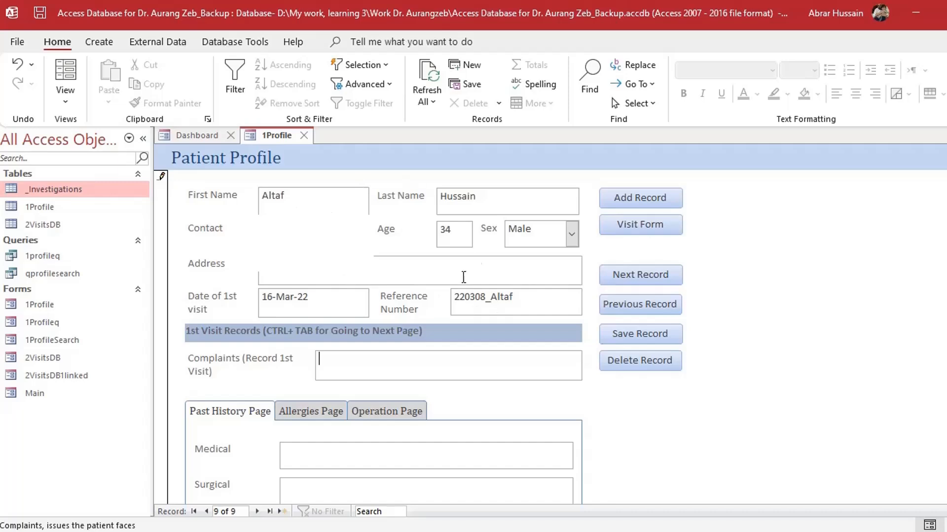
{"action": "left_click", "coordinate": [632, 228]}
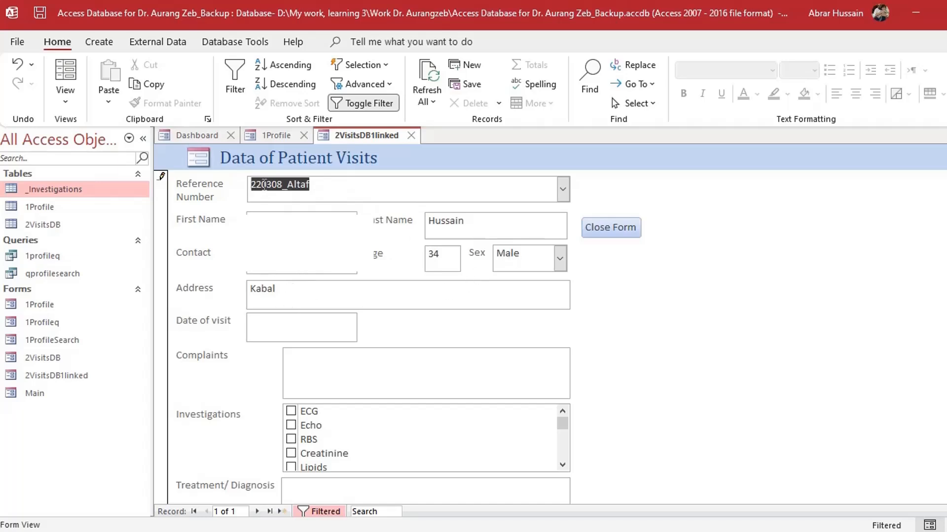
Switch between the Patient Profile and Data of Patient Visits forms and view the Allergies Page
{"action": "left_click", "coordinate": [277, 139]}
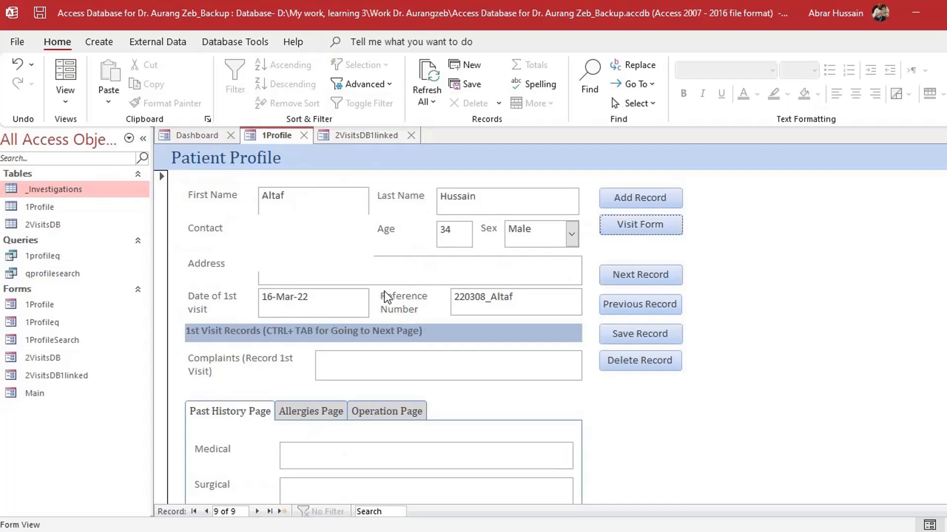
{"action": "left_click", "coordinate": [369, 137]}
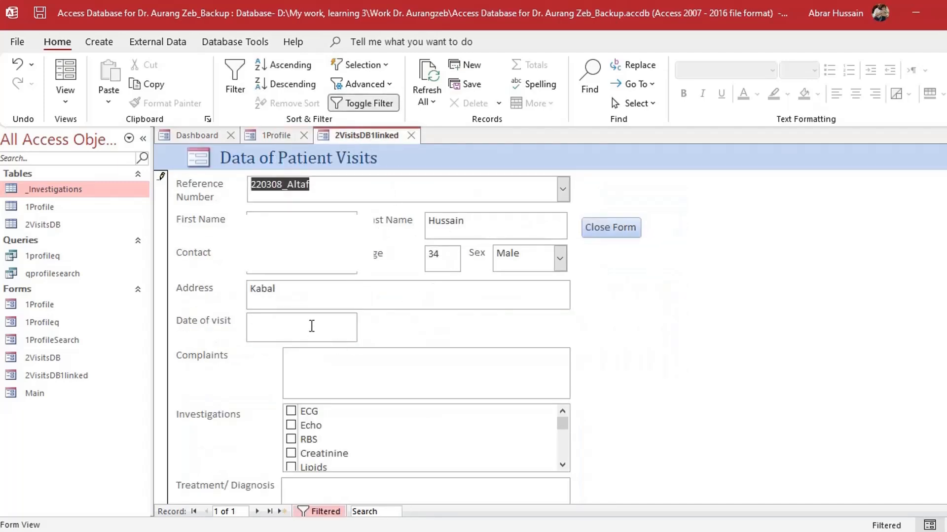
{"action": "left_click", "coordinate": [312, 326]}
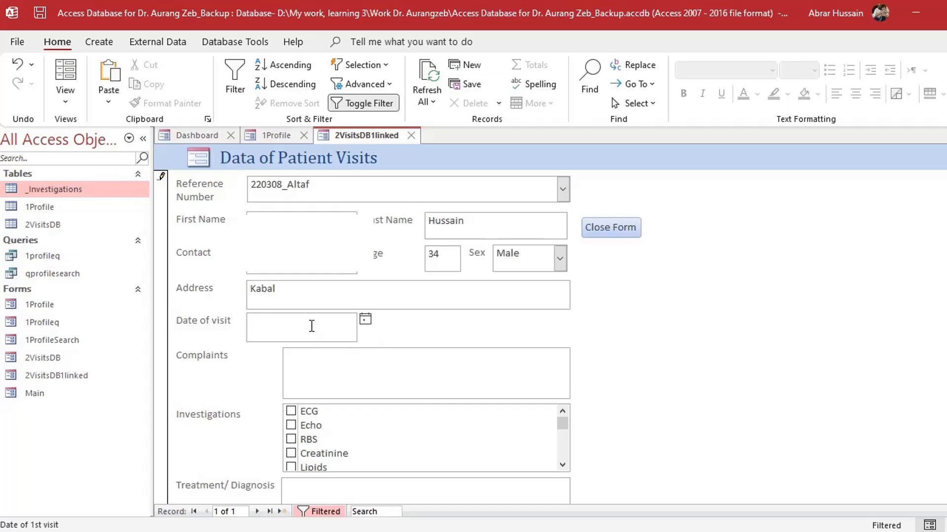
{"action": "left_click", "coordinate": [279, 136]}
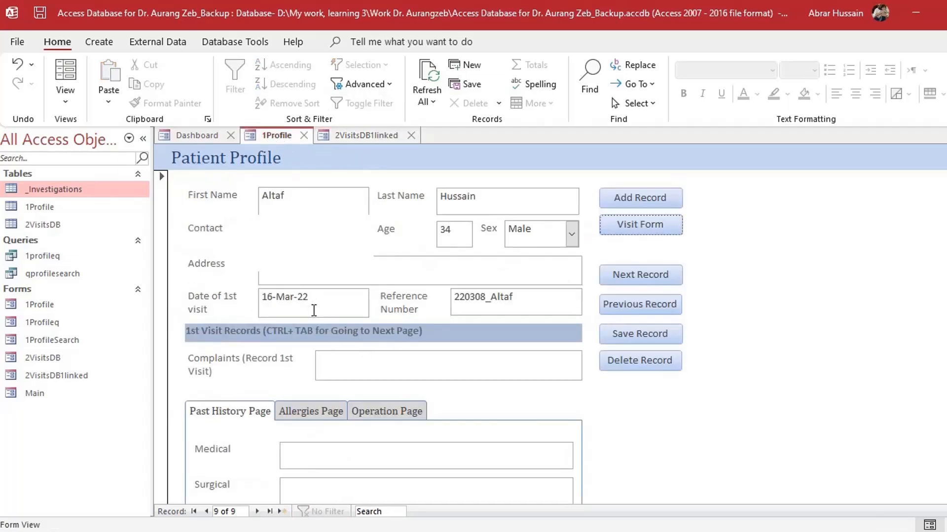
{"action": "scroll", "coordinate": [340, 377], "scroll_direction": "down", "scroll_amount": 3}
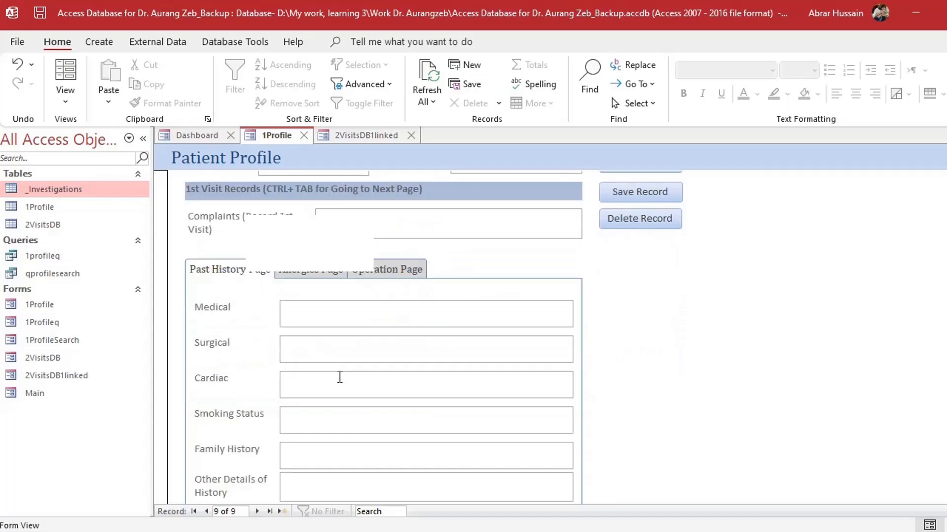
{"action": "scroll", "coordinate": [340, 378], "scroll_direction": "down", "scroll_amount": 2}
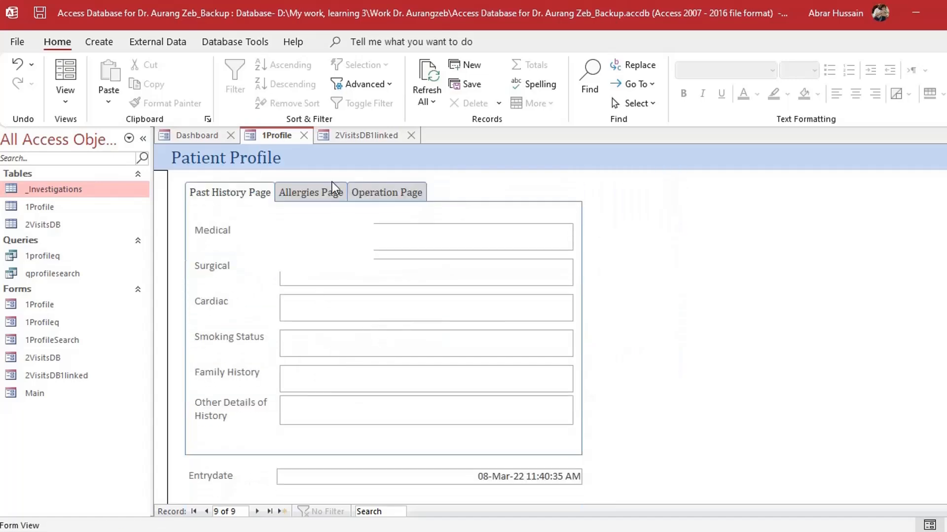
{"action": "left_click", "coordinate": [320, 193]}
{"action": "scroll", "coordinate": [352, 337], "scroll_direction": "up", "scroll_amount": 5}
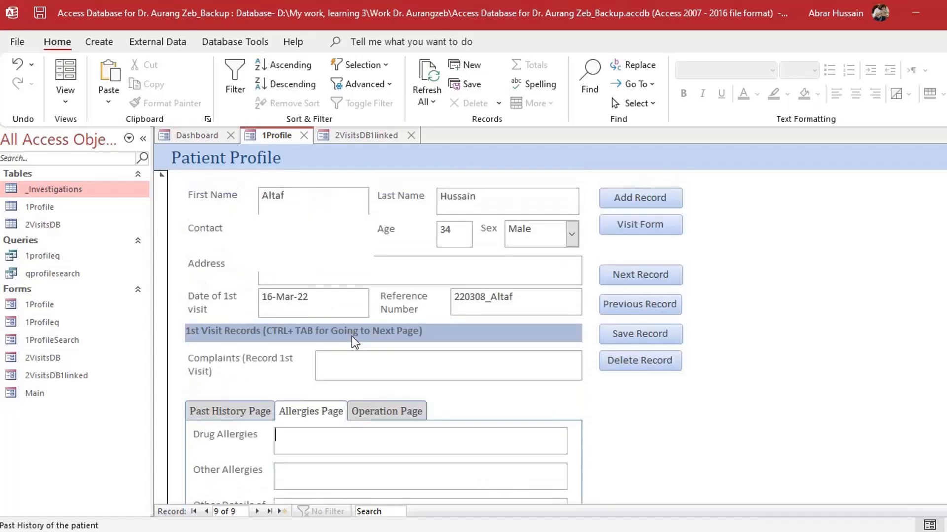
Open the visits form, commit its Reference Number to fill patient details, and close it
{"action": "left_click", "coordinate": [641, 228]}
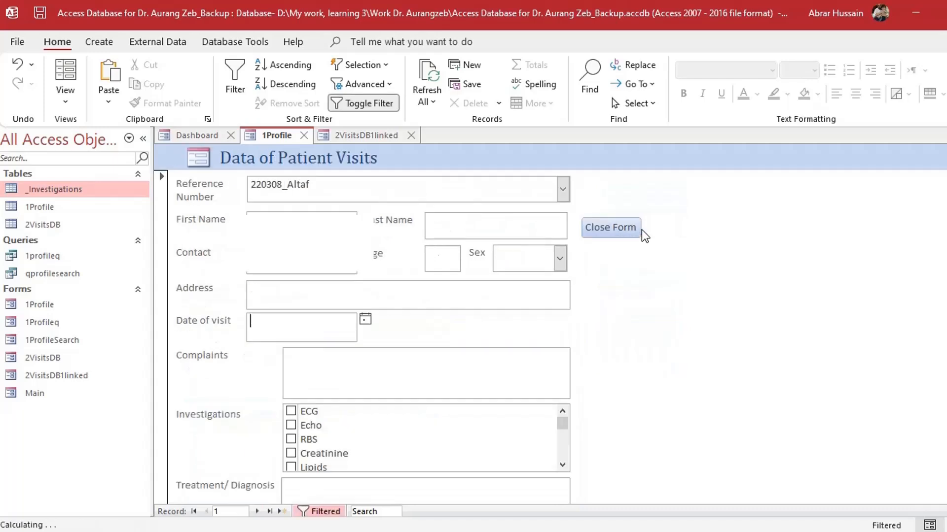
{"action": "left_click", "coordinate": [339, 185]}
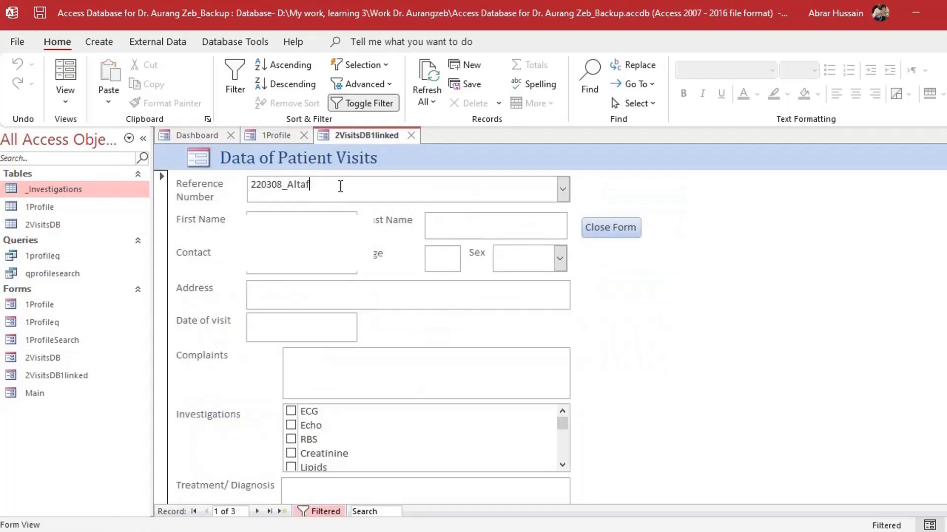
{"action": "key", "text": "Return"}
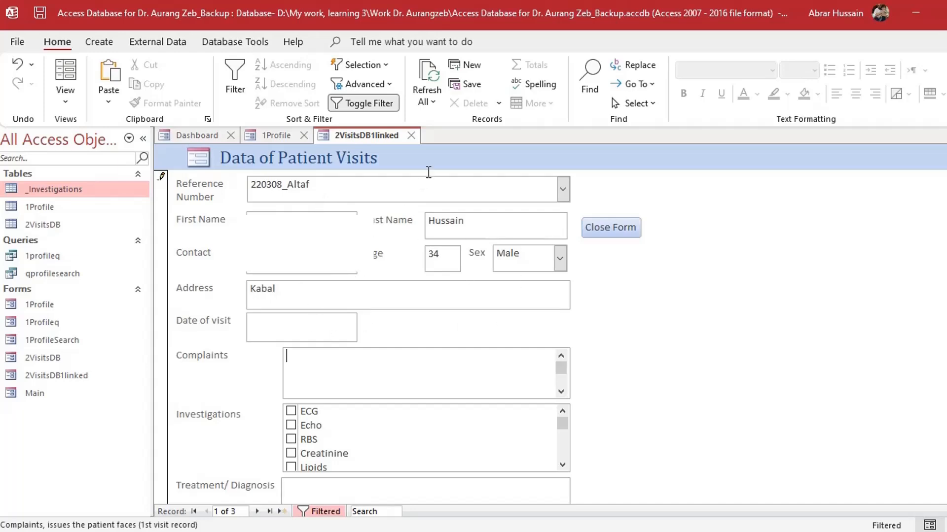
{"action": "left_click", "coordinate": [414, 138]}
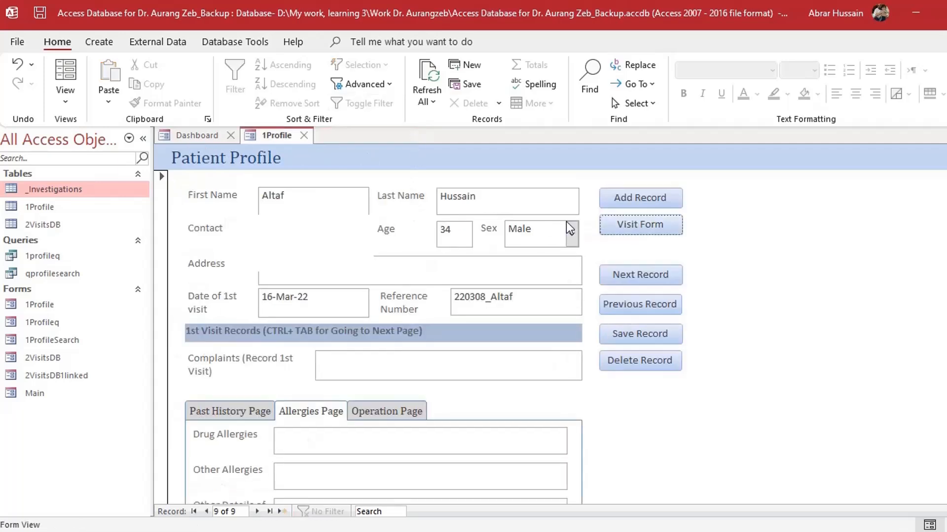
Start a blank patient record and dismiss the missing-Reference run-time error
{"action": "left_click", "coordinate": [652, 197]}
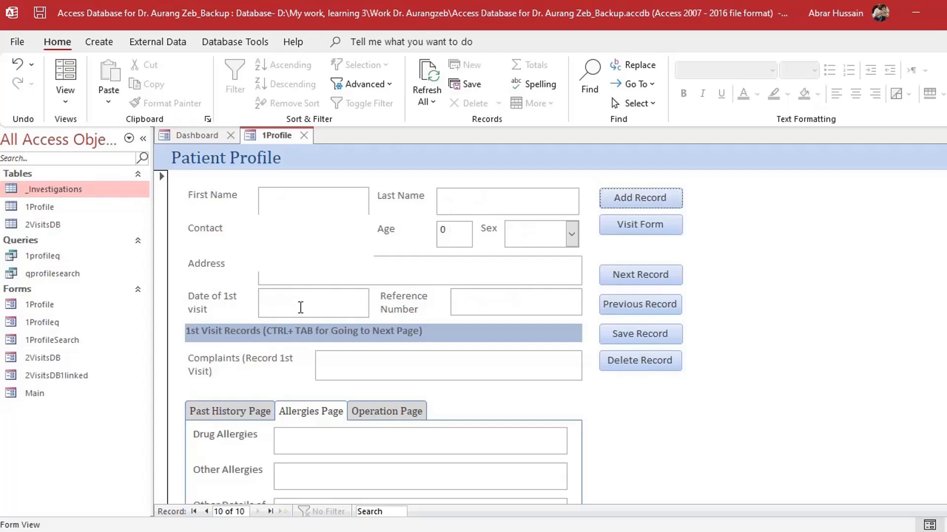
{"action": "left_click", "coordinate": [301, 308]}
{"action": "left_click", "coordinate": [490, 296]}
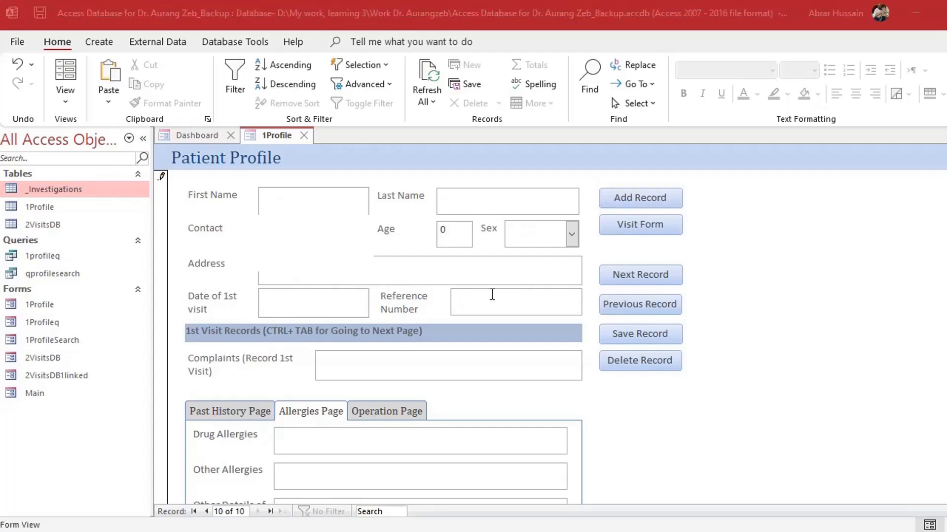
{"action": "left_click", "coordinate": [463, 258]}
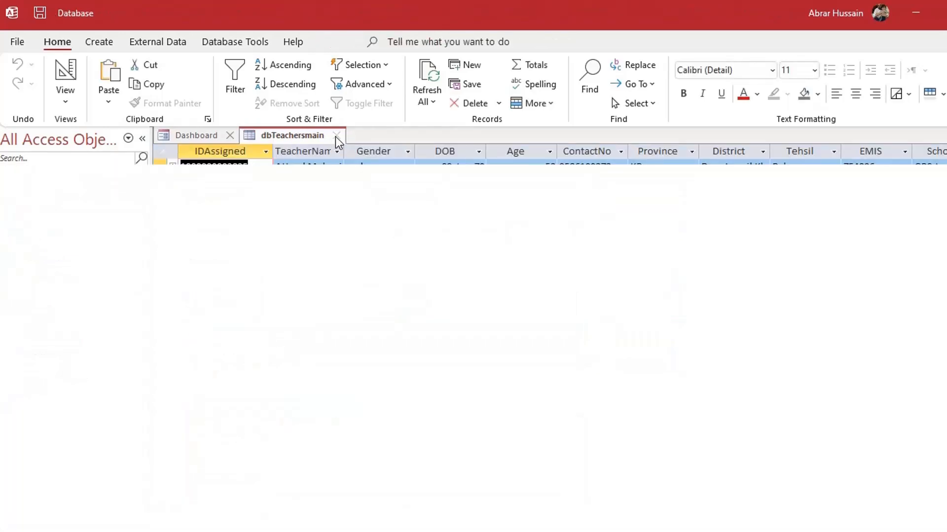
Create a blank table, save it as testingid, and switch to Design View
{"action": "left_click", "coordinate": [343, 136]}
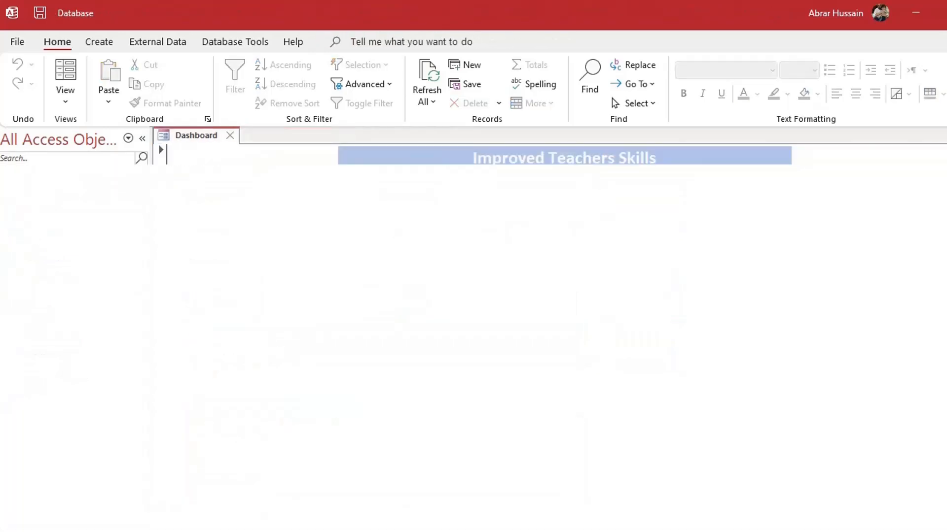
{"action": "left_click", "coordinate": [97, 43]}
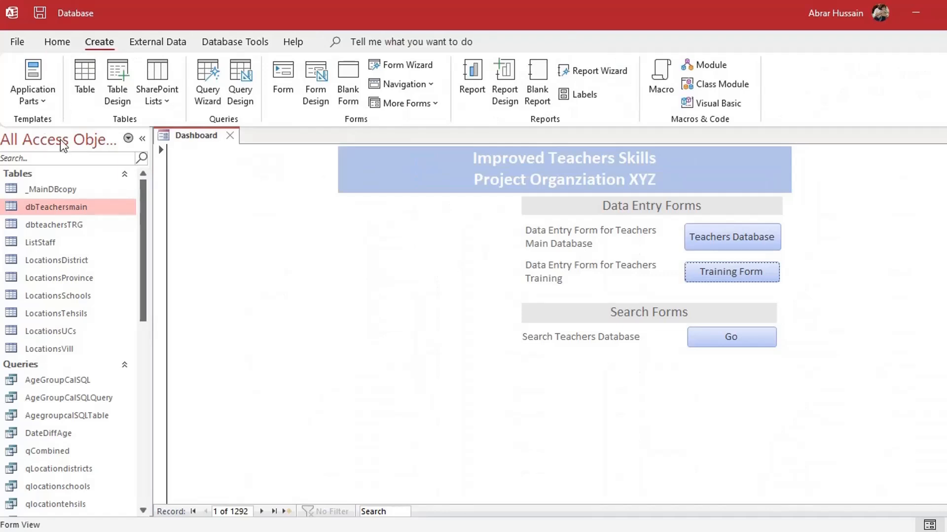
{"action": "left_click", "coordinate": [84, 72]}
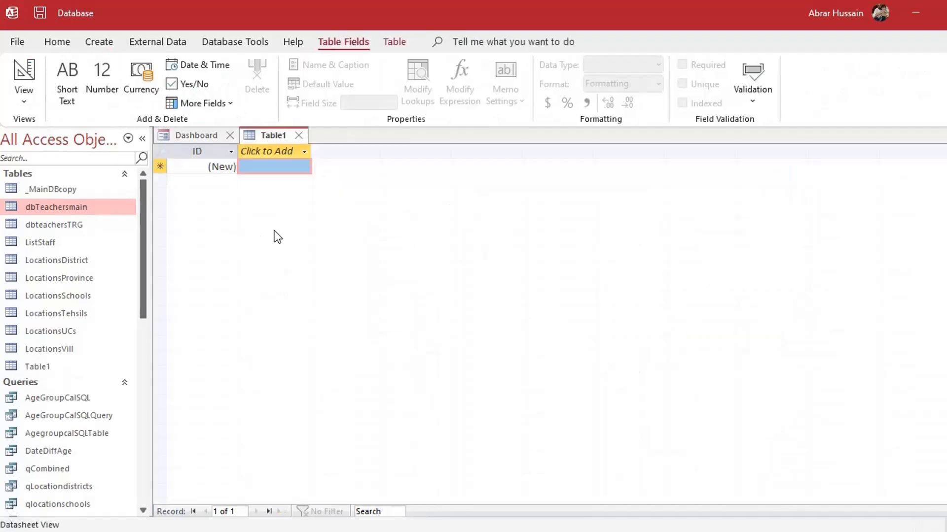
{"action": "key", "text": "ctrl+s"}
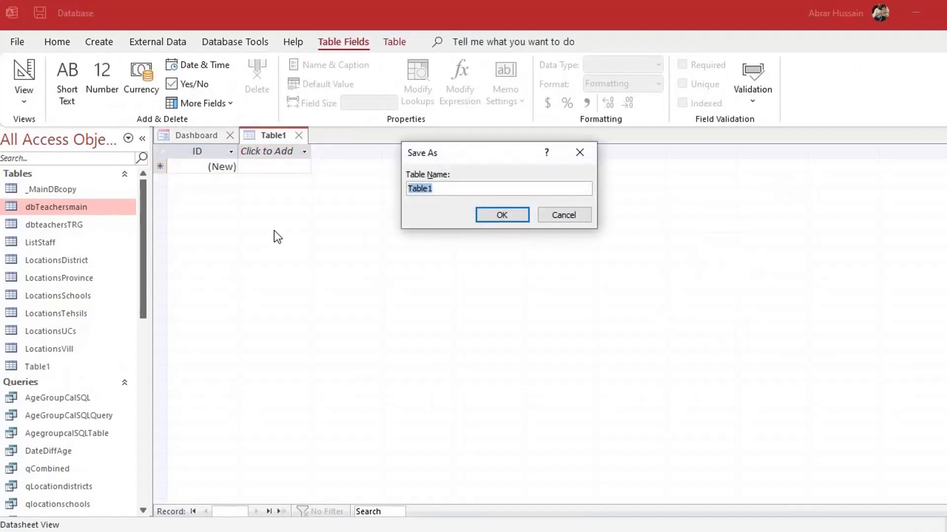
{"action": "type", "text": "testingid"}
{"action": "left_click", "coordinate": [508, 215]}
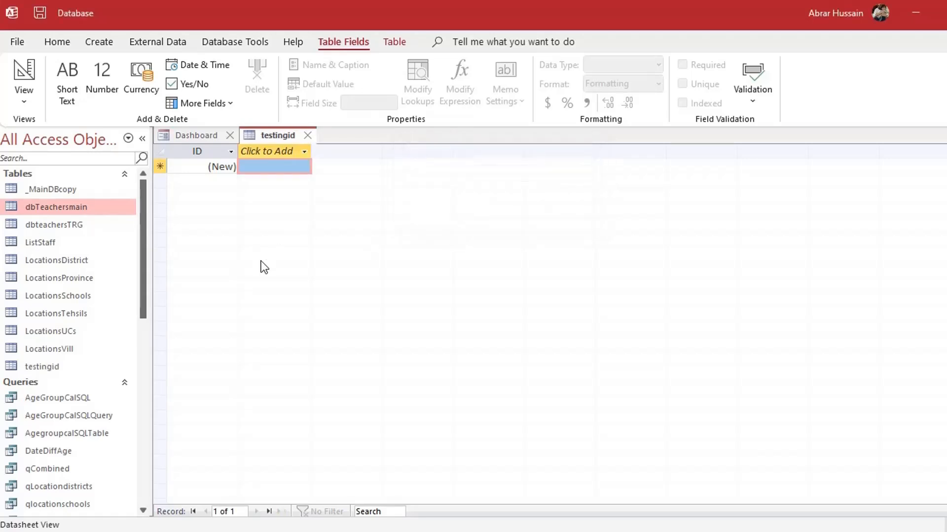
{"action": "left_click", "coordinate": [24, 74]}
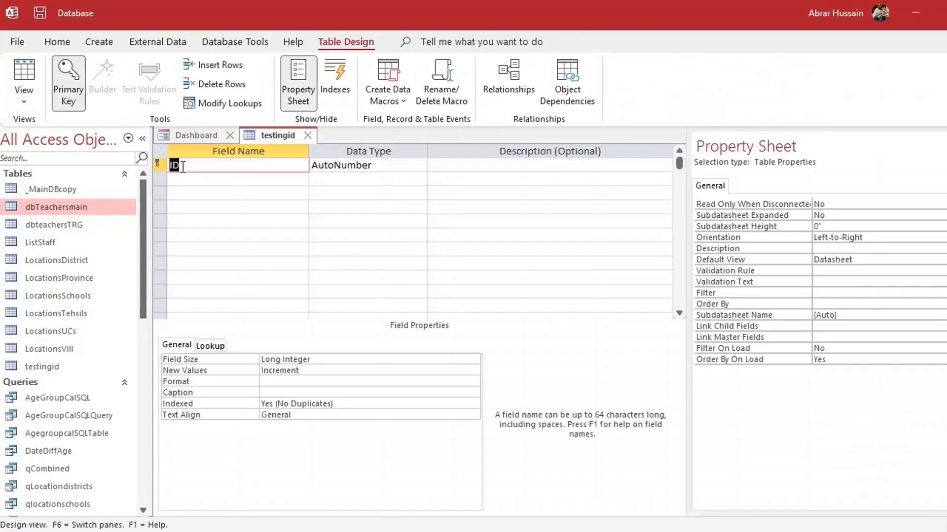
Change the ID field to Short Text and remove its primary key
{"action": "left_click", "coordinate": [194, 166]}
{"action": "left_click", "coordinate": [388, 167]}
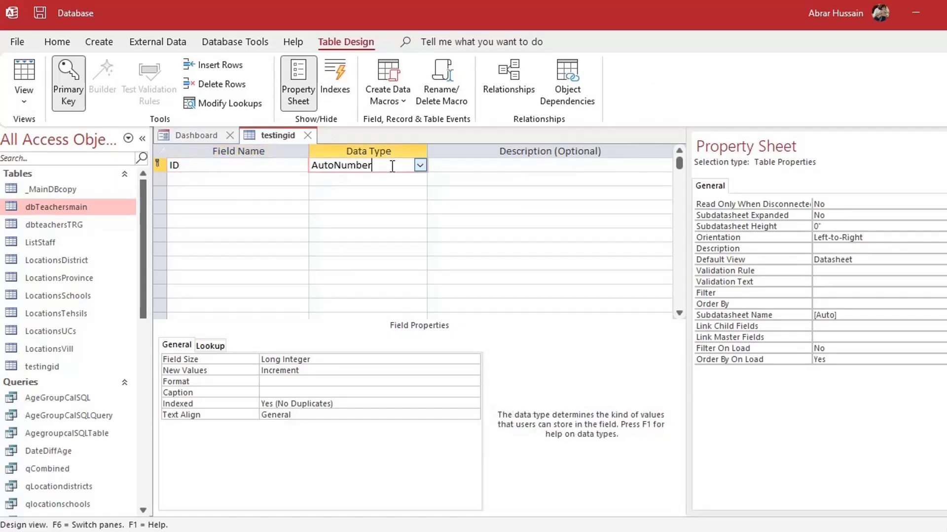
{"action": "left_click", "coordinate": [419, 166]}
{"action": "left_click", "coordinate": [382, 183]}
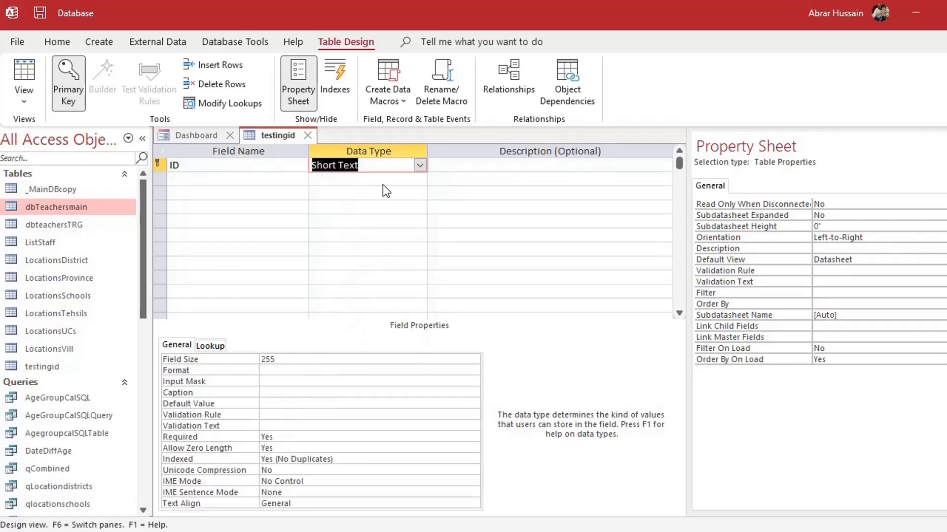
{"action": "left_click", "coordinate": [158, 165]}
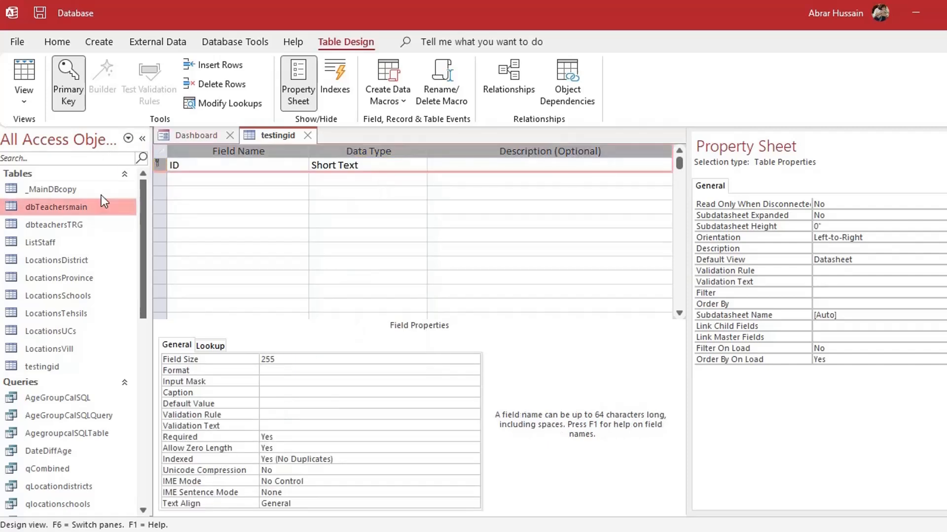
{"action": "left_click", "coordinate": [69, 94]}
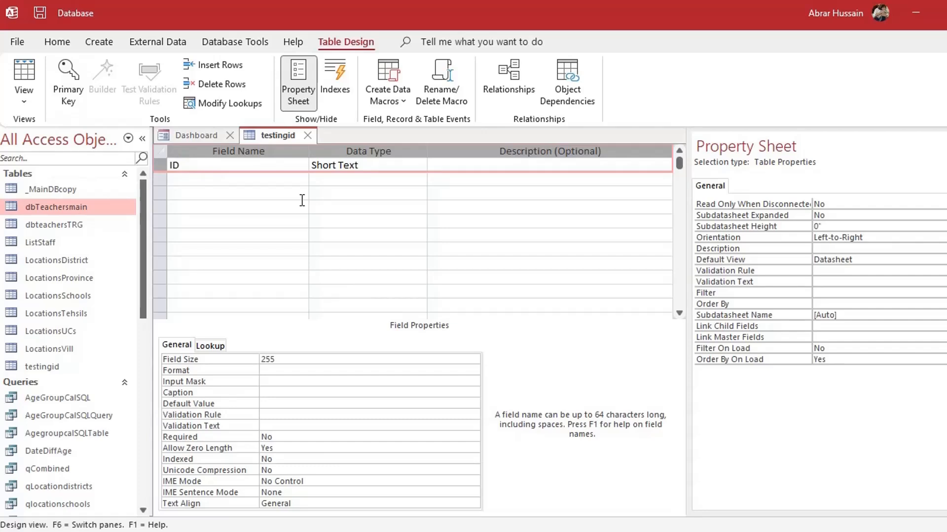
Add fields NamePerson, Contact, ID, Age and Sex, then view the table as a datasheet
{"action": "left_click", "coordinate": [264, 179]}
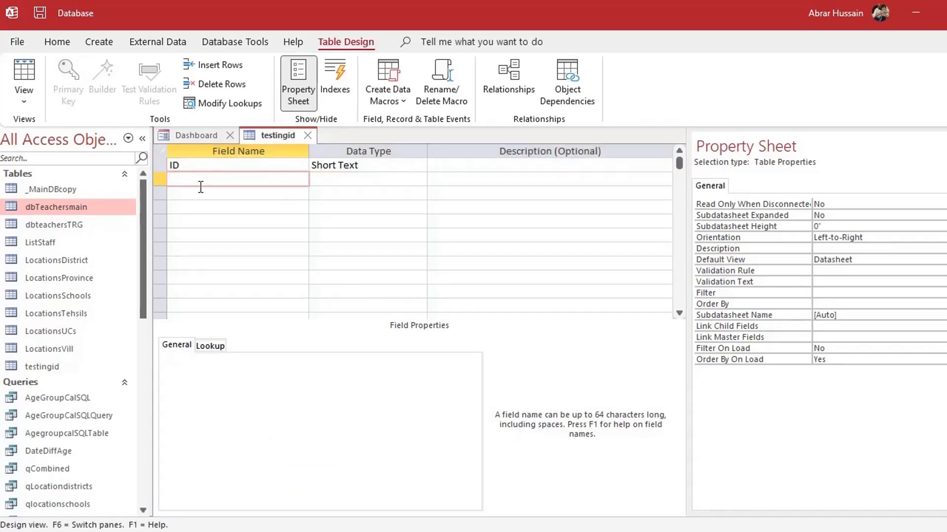
{"action": "type", "text": "NamePerson"}
{"action": "key", "text": "Down"}
{"action": "type", "text": "Contact"}
{"action": "key", "text": "Down"}
{"action": "type", "text": "ID"}
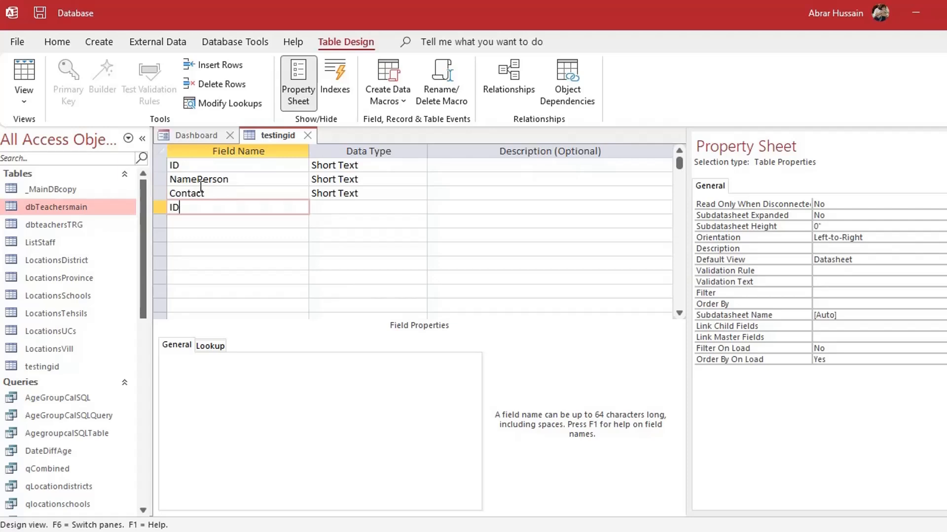
{"action": "key", "text": "Down"}
{"action": "type", "text": "Age"}
{"action": "key", "text": "Down"}
{"action": "type", "text": "S"}
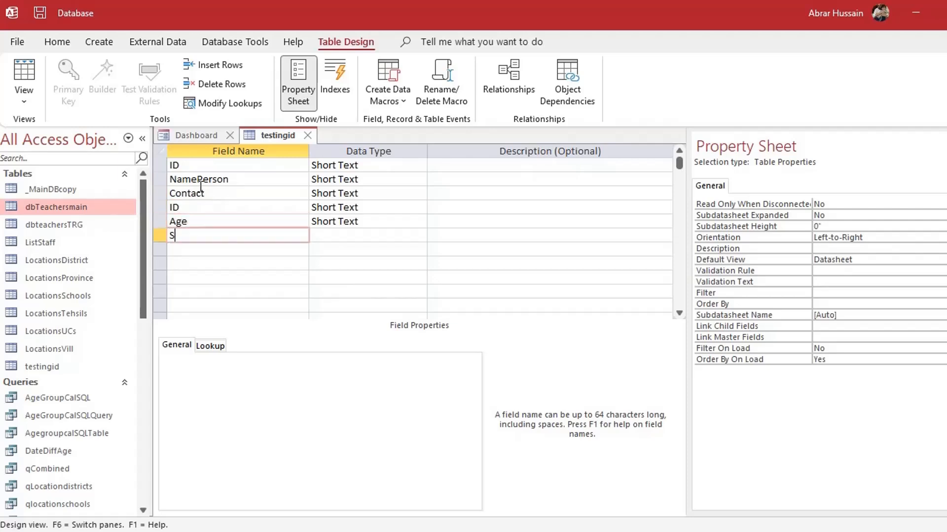
{"action": "type", "text": "ex"}
{"action": "key", "text": "Down"}
{"action": "key", "text": "Up"}
{"action": "key", "text": "Up"}
{"action": "key", "text": "Up"}
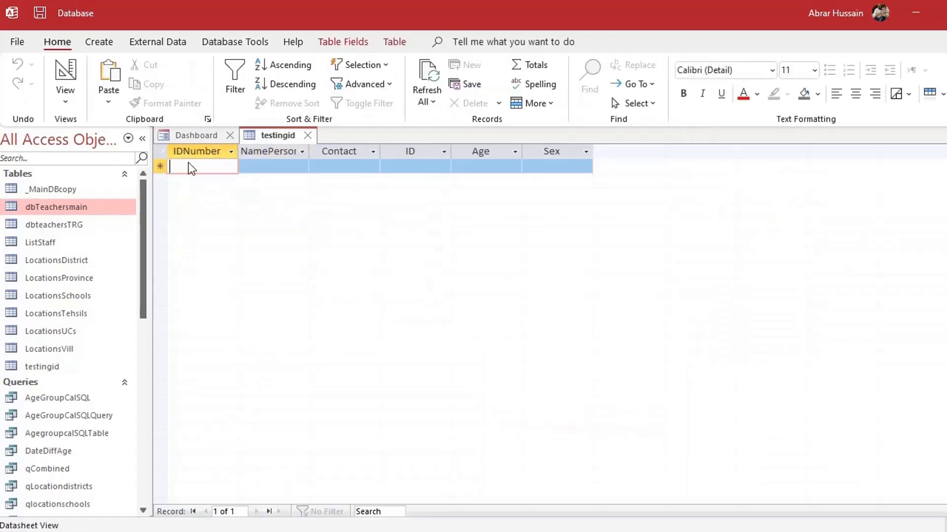
Build a quick form from the testingid table and narrow its field boxes to about half width
{"action": "left_click", "coordinate": [308, 136]}
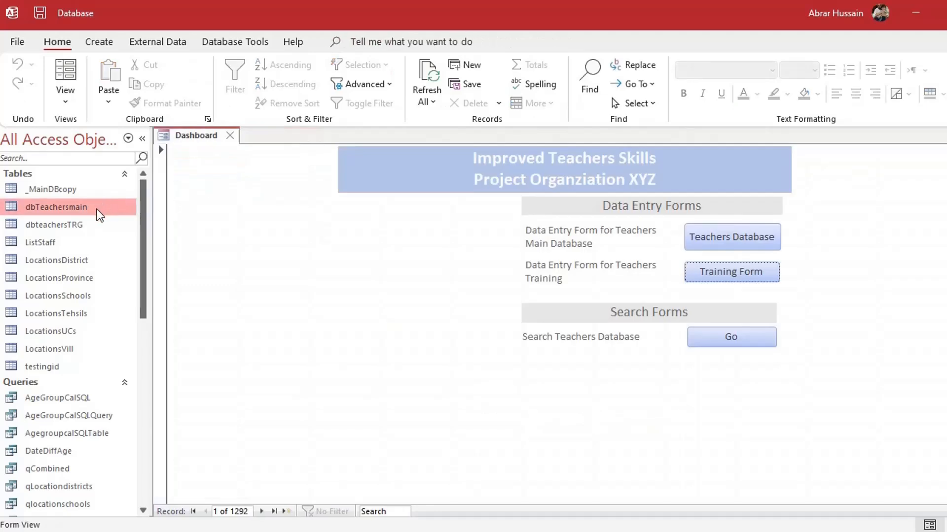
{"action": "left_click", "coordinate": [84, 225]}
{"action": "left_click", "coordinate": [48, 369]}
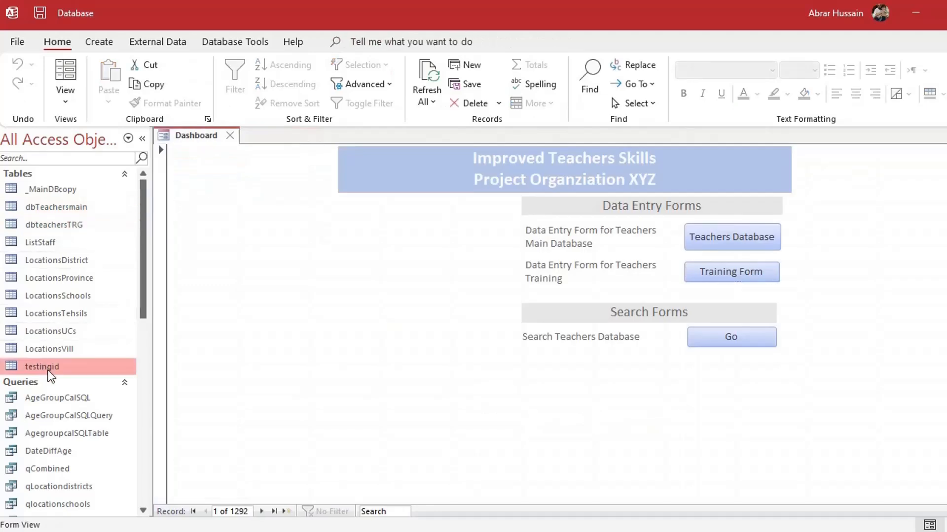
{"action": "scroll", "coordinate": [48, 371], "scroll_direction": "down", "scroll_amount": 3}
{"action": "scroll", "coordinate": [60, 203], "scroll_direction": "up", "scroll_amount": 1}
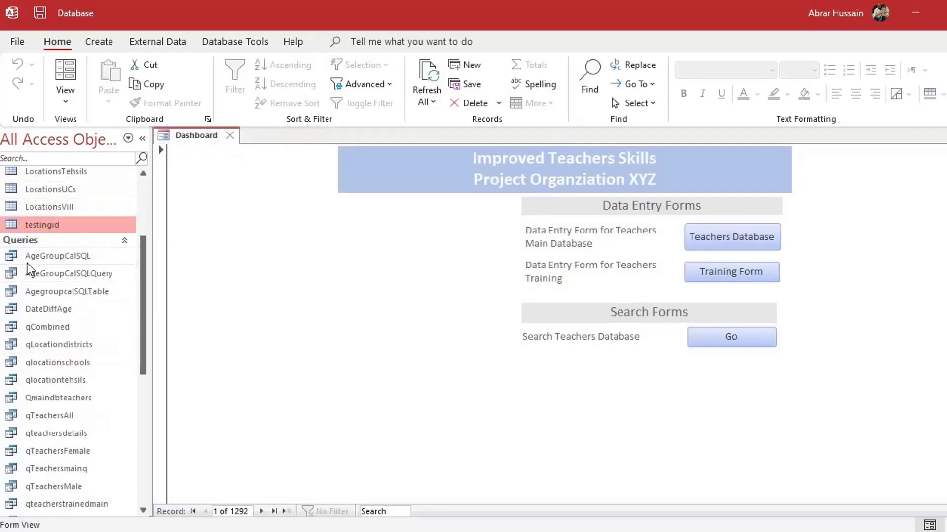
{"action": "left_click", "coordinate": [99, 41]}
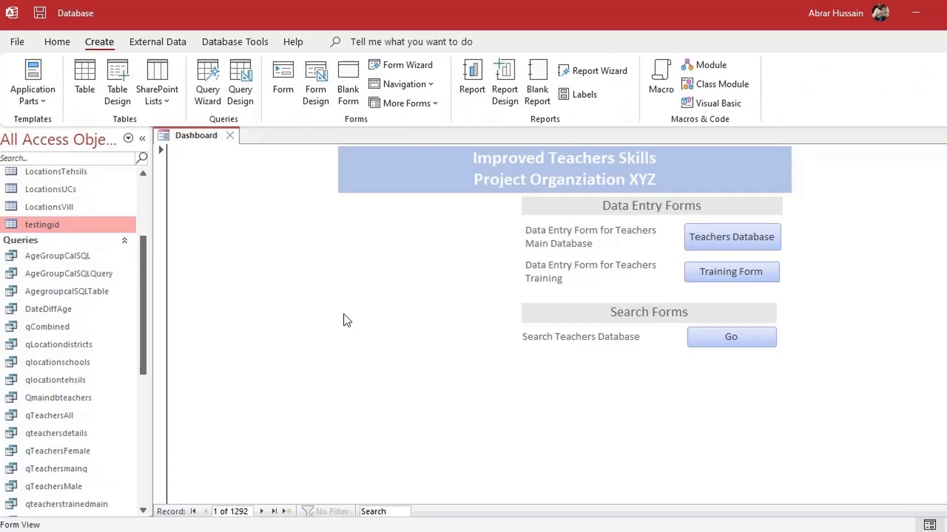
{"action": "left_click", "coordinate": [283, 81]}
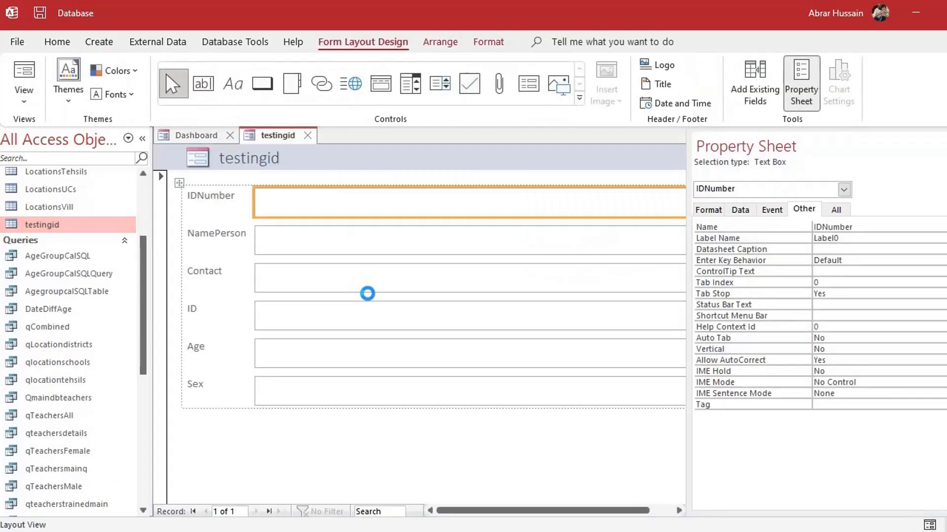
{"action": "key", "text": "F4"}
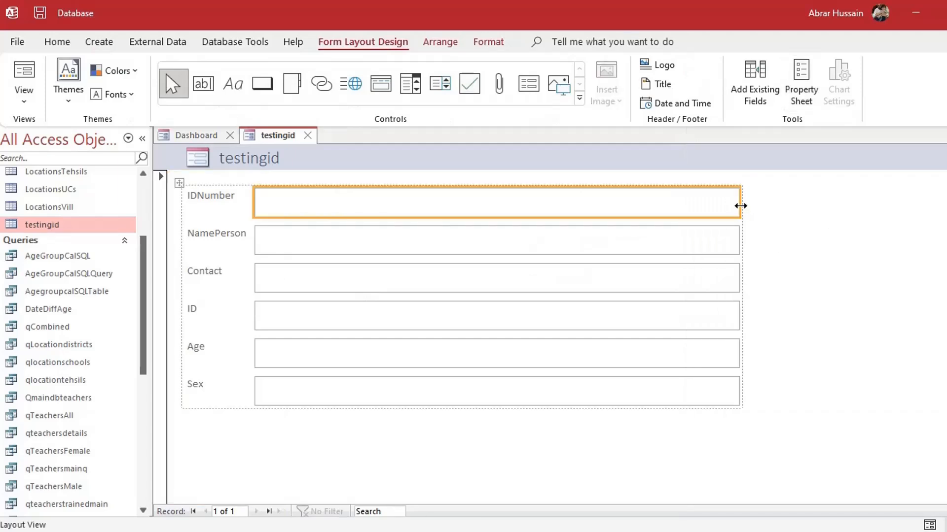
{"action": "left_click_drag", "start_coordinate": [735, 206], "coordinate": [403, 208]}
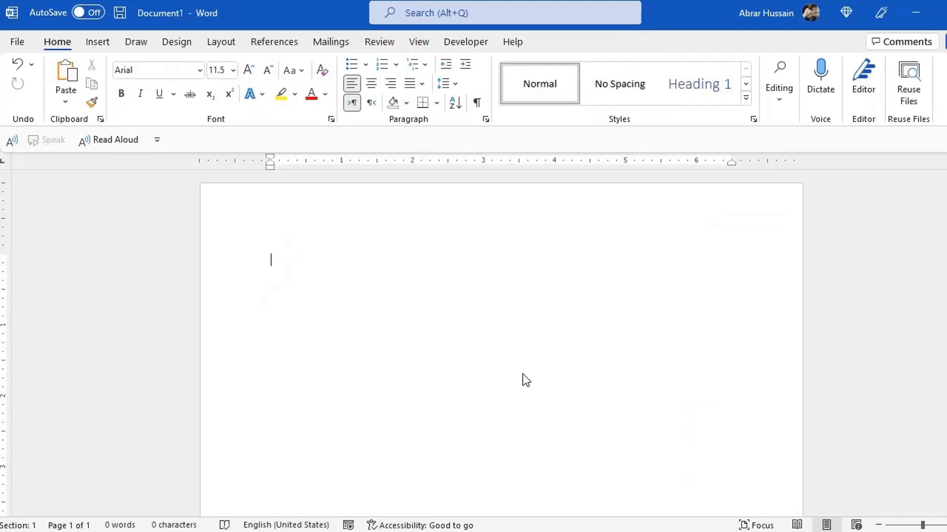
Type ID and Date_Name on separate lines in Word, then return to Access
{"action": "type", "text": "ID"}
{"action": "key", "text": "Return"}
{"action": "type", "text": "Date_"}
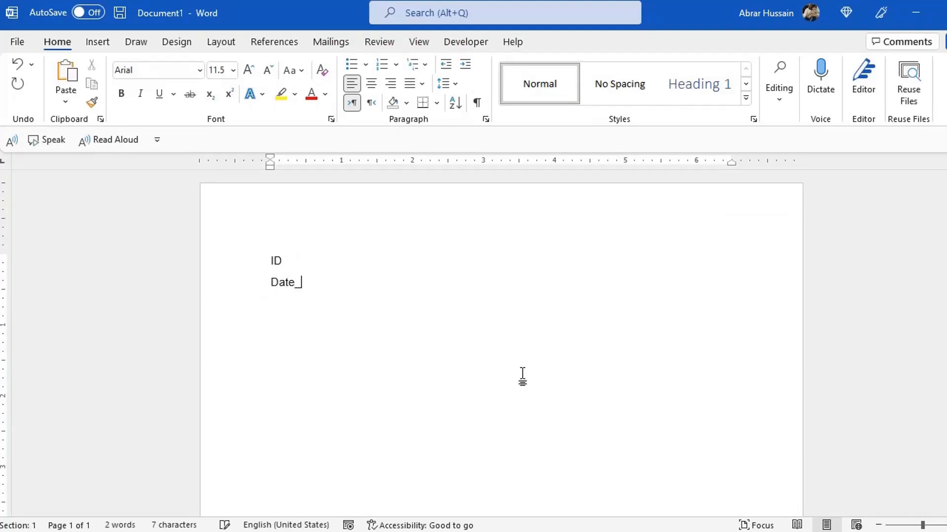
{"action": "type", "text": "Name"}
{"action": "key", "text": "alt+Tab"}
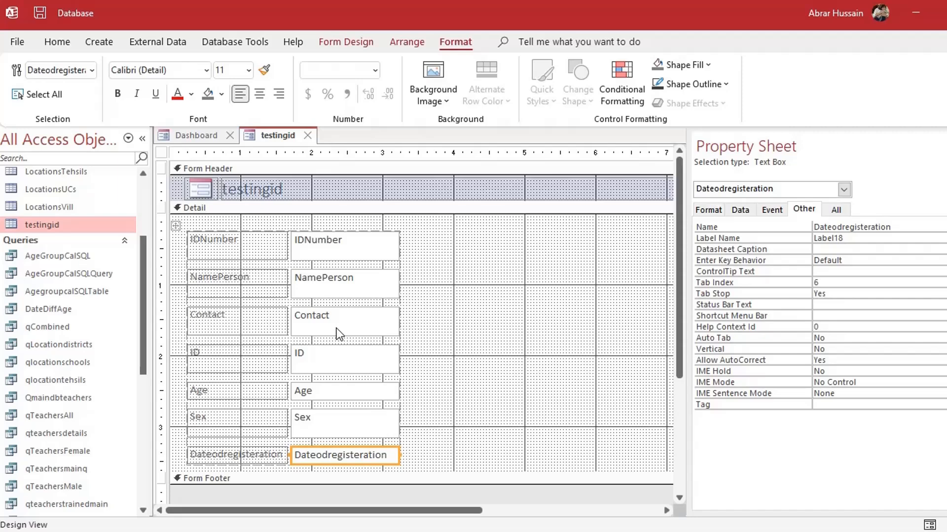
Delete the ID text box and its label from the testingid form, then return to Word
{"action": "left_click", "coordinate": [356, 360]}
{"action": "key", "text": "Delete"}
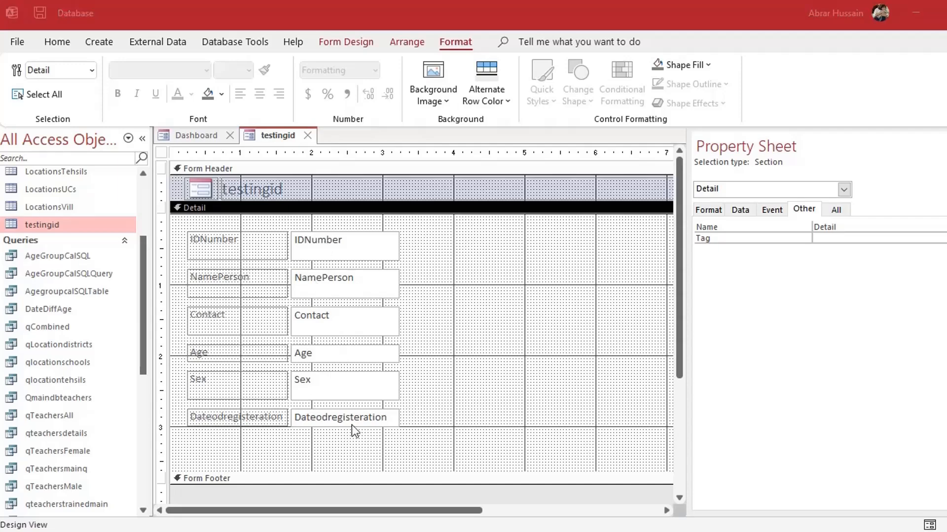
{"action": "key", "text": "alt+Tab"}
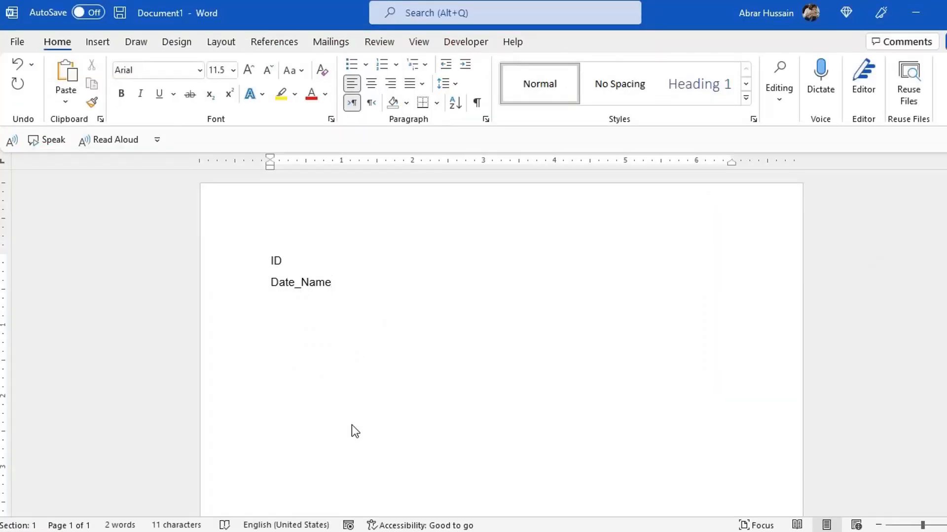
Add a third notes line with an example ID, 220101_ plus a person's name, then return to Access
{"action": "key", "text": "Return"}
{"action": "type", "text": "220101"}
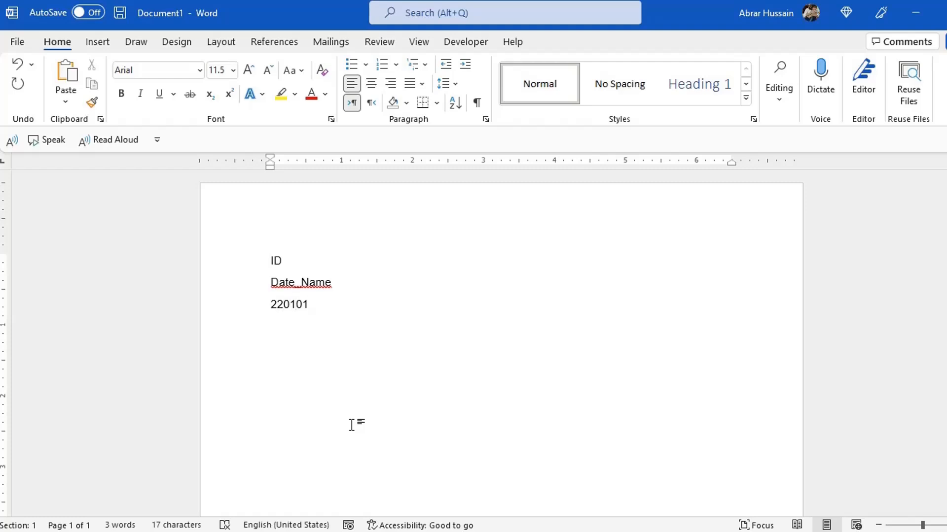
{"action": "type", "text": "_Akmal"}
{"action": "key", "text": "alt+Tab"}
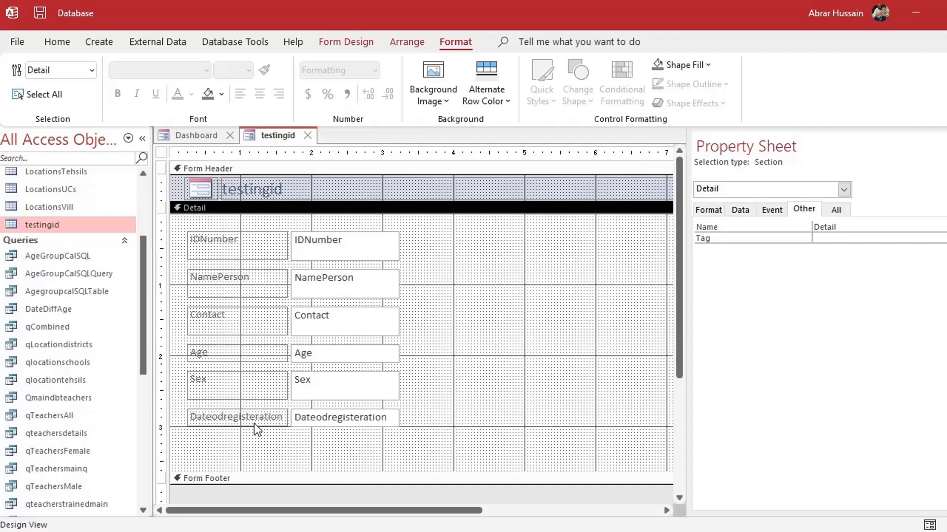
Try moving the IDNumber row below Dateodregisteration, then undo so IDNumber stays at the top
{"action": "left_click", "coordinate": [332, 256]}
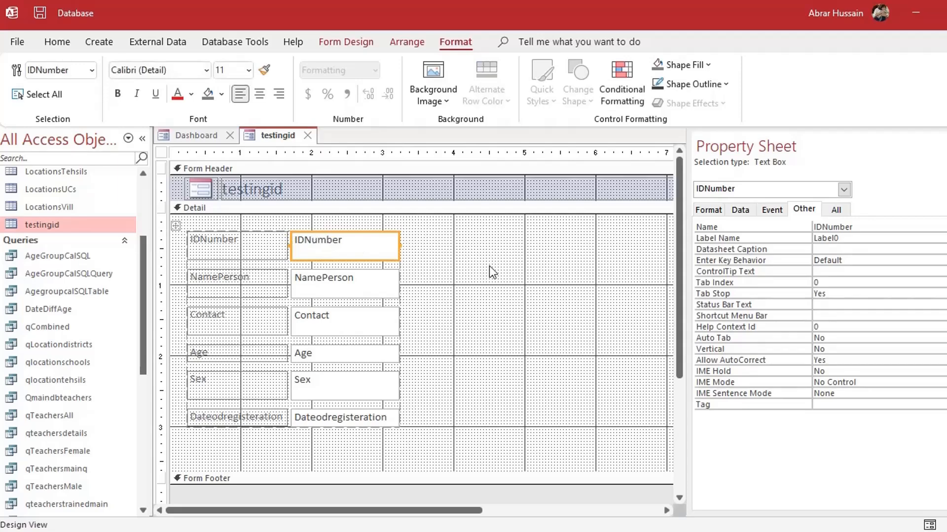
{"action": "left_click", "coordinate": [373, 41]}
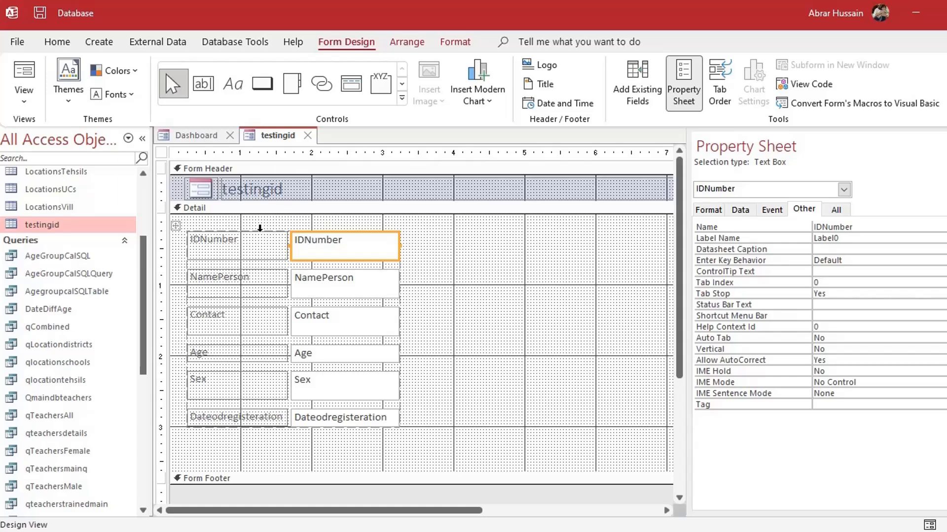
{"action": "left_click_drag", "start_coordinate": [263, 235], "coordinate": [257, 435]}
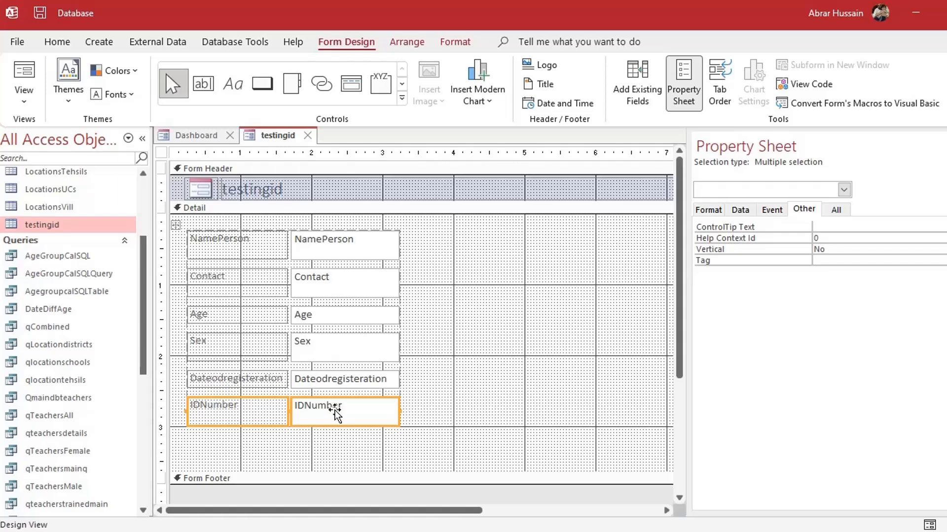
{"action": "left_click", "coordinate": [239, 242]}
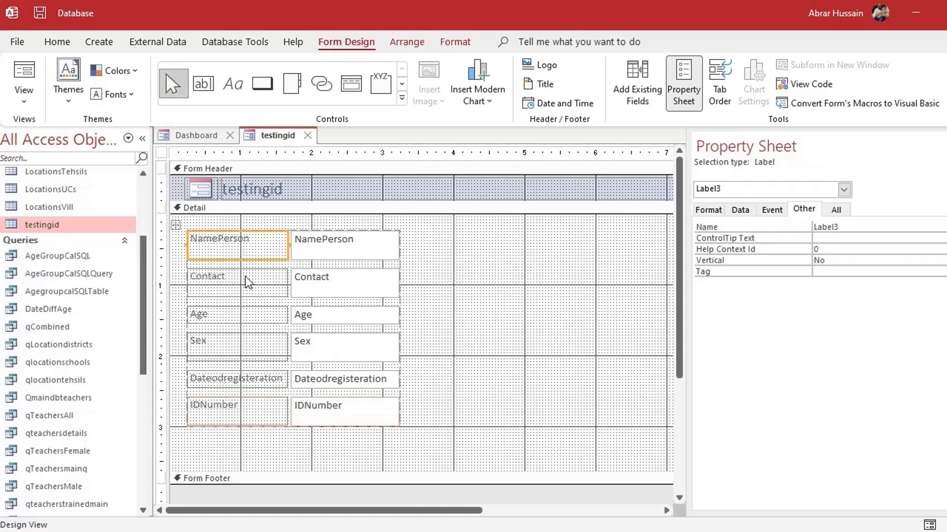
{"action": "left_click", "coordinate": [233, 382]}
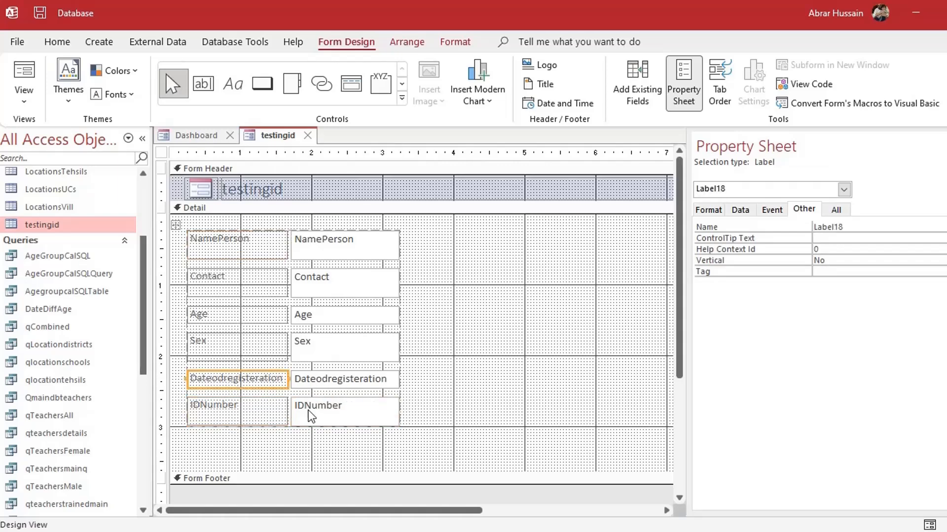
{"action": "left_click", "coordinate": [213, 404]}
{"action": "left_click", "coordinate": [333, 416]}
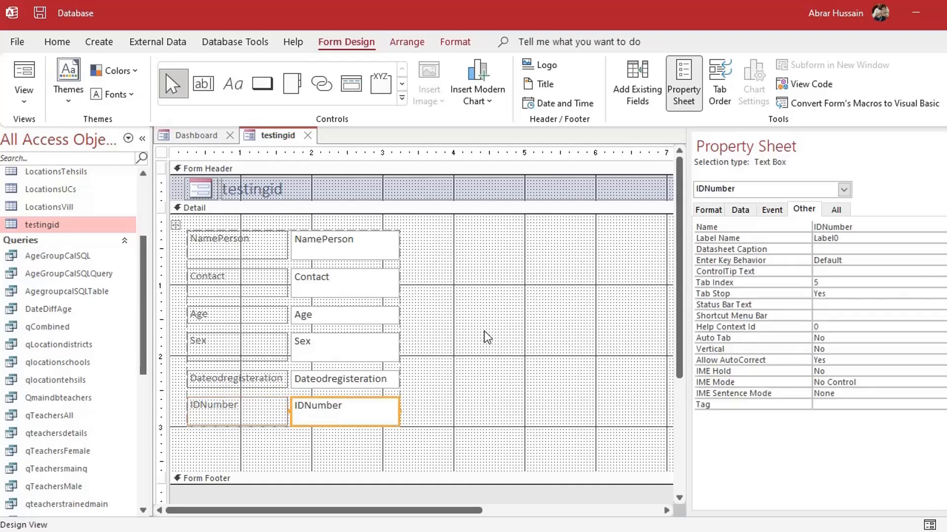
{"action": "key", "text": "ctrl+z"}
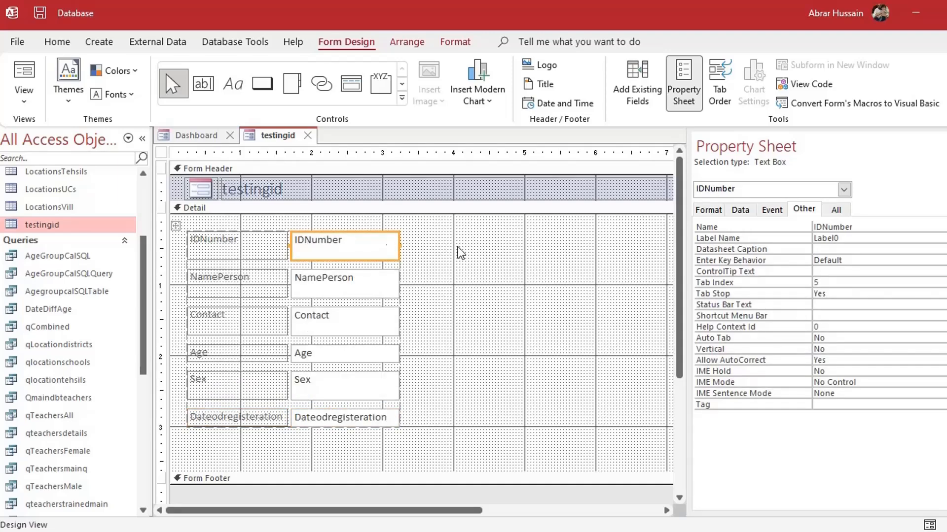
Reorder the Detail tab order so IDNumber comes after Dateodregisteration, and confirm
{"action": "left_click", "coordinate": [718, 89]}
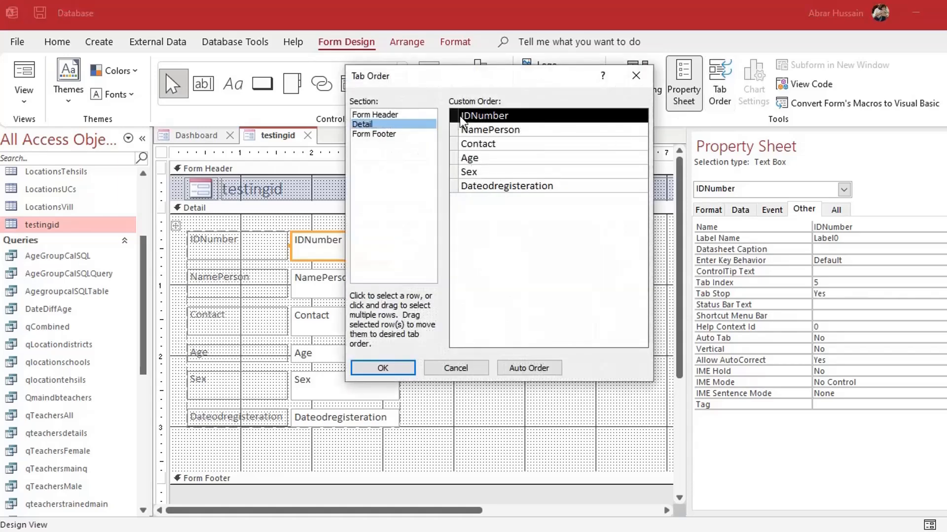
{"action": "left_click_drag", "start_coordinate": [461, 121], "coordinate": [459, 198]}
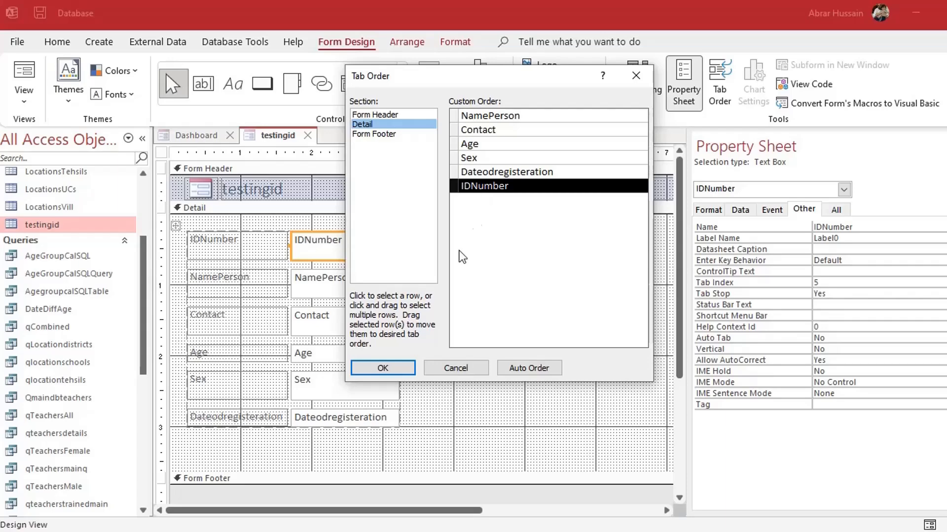
{"action": "left_click", "coordinate": [396, 367]}
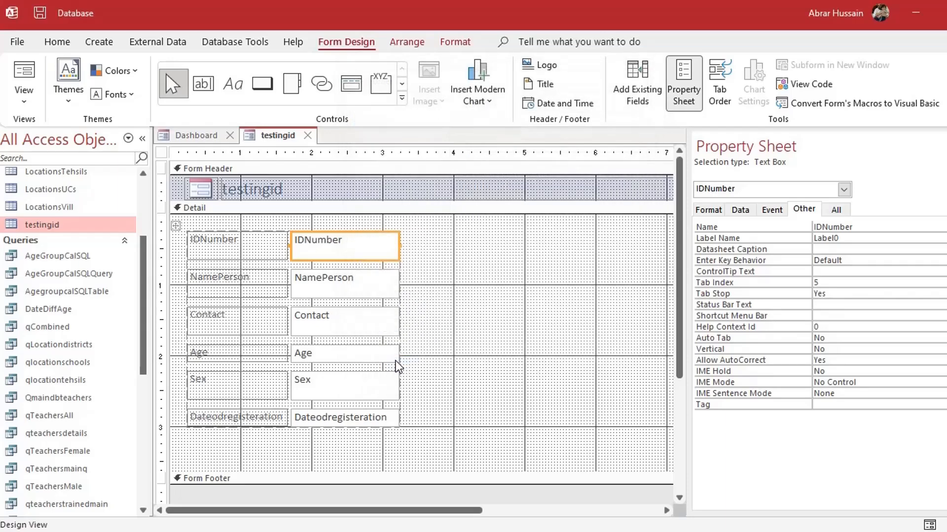
{"action": "left_click", "coordinate": [462, 272]}
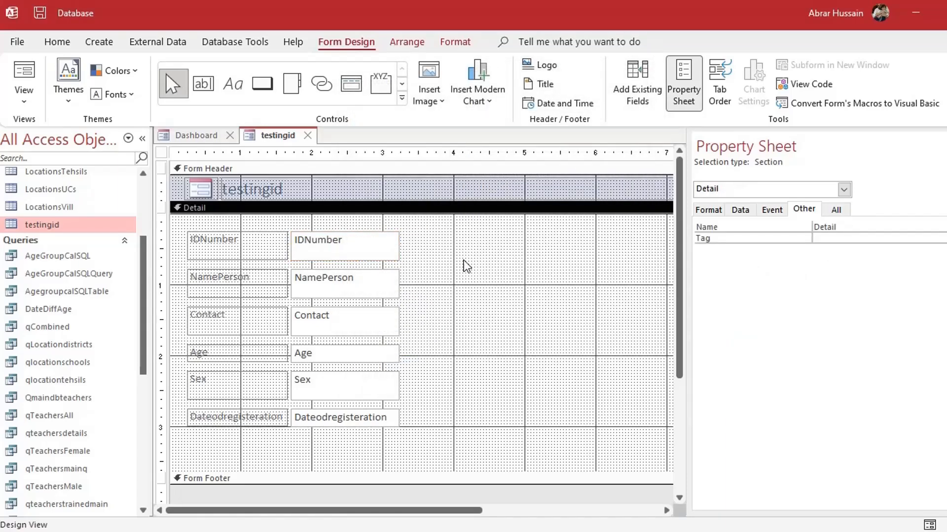
Show the IDNumber box's event properties in a widened Property Sheet
{"action": "left_click", "coordinate": [329, 242]}
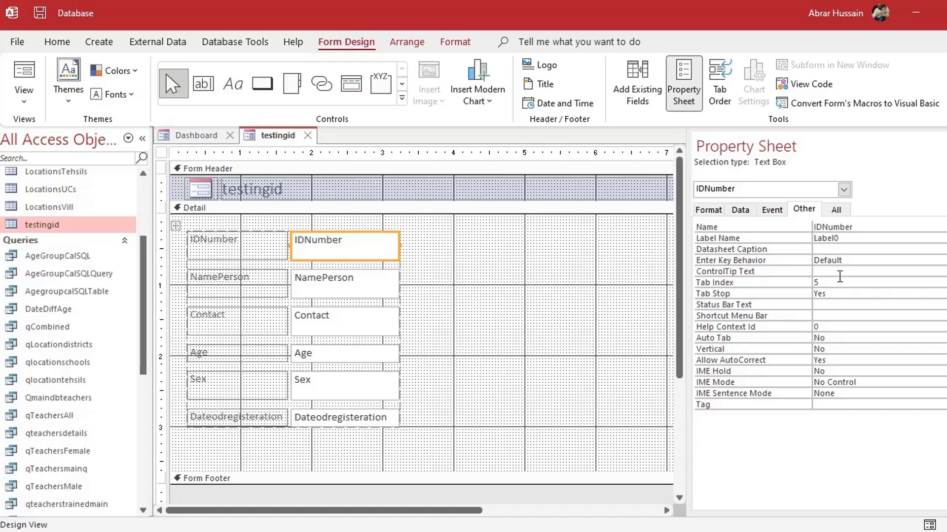
{"action": "left_click", "coordinate": [771, 210]}
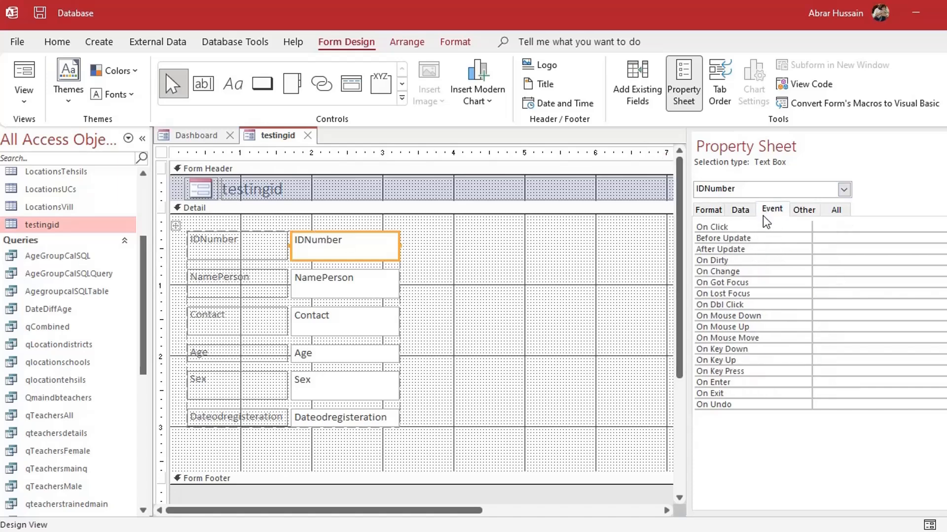
{"action": "left_click_drag", "start_coordinate": [677, 221], "coordinate": [579, 222]}
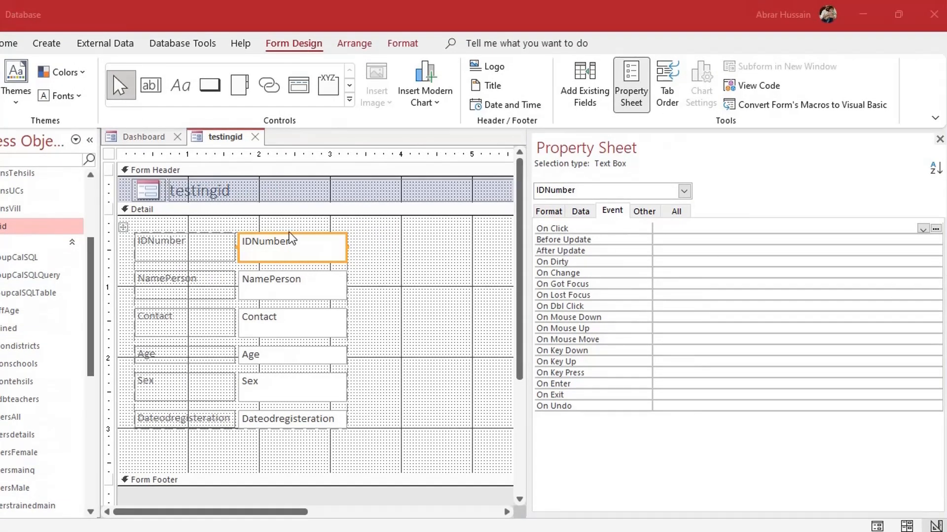
{"action": "left_click", "coordinate": [615, 216]}
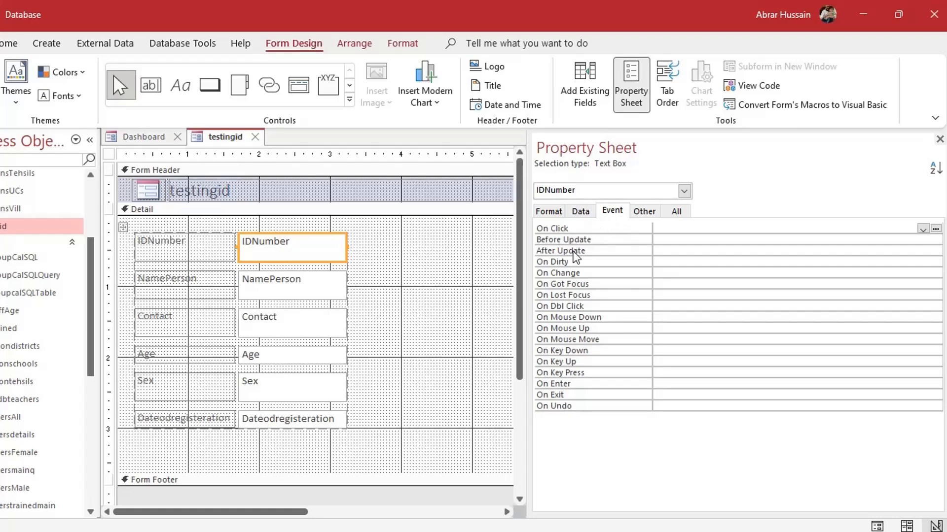
Create a Code Builder procedure for IDNumber's On Got Focus event
{"action": "left_click", "coordinate": [615, 285]}
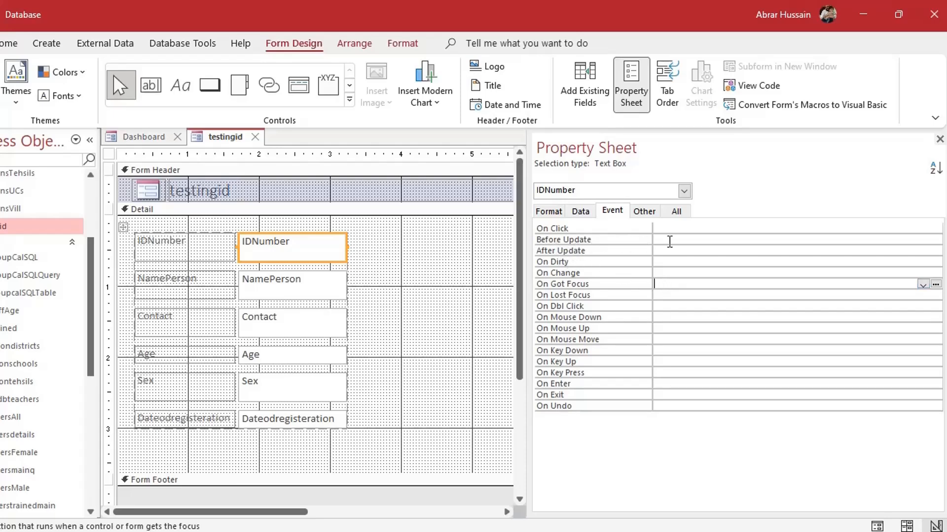
{"action": "left_click", "coordinate": [663, 229]}
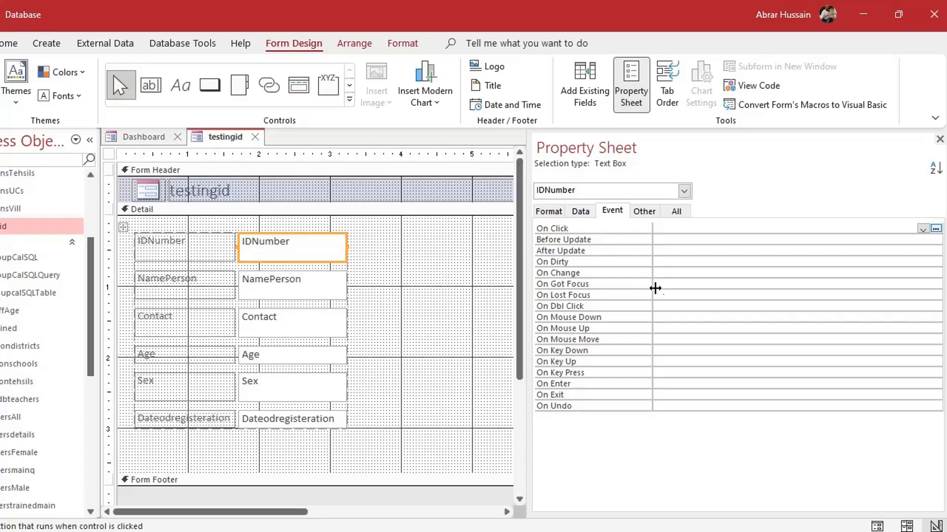
{"action": "left_click", "coordinate": [665, 285]}
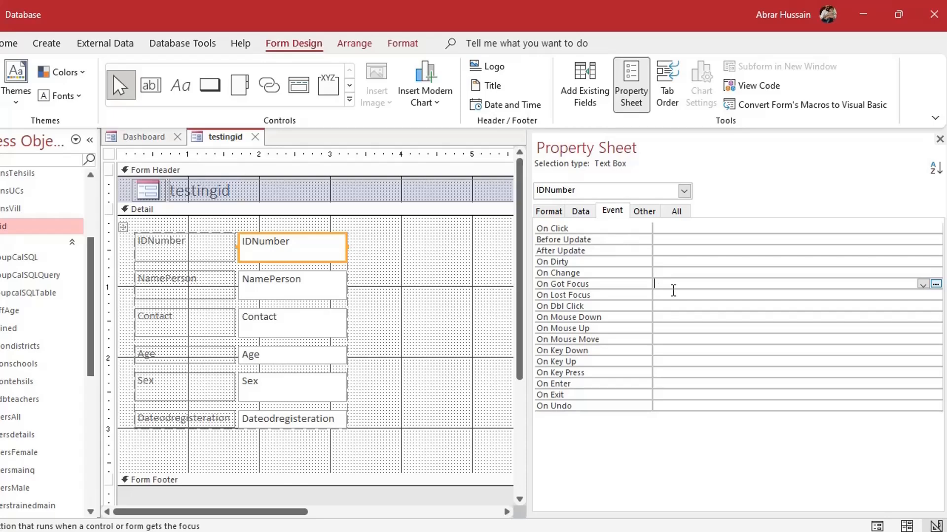
{"action": "left_click", "coordinate": [935, 285]}
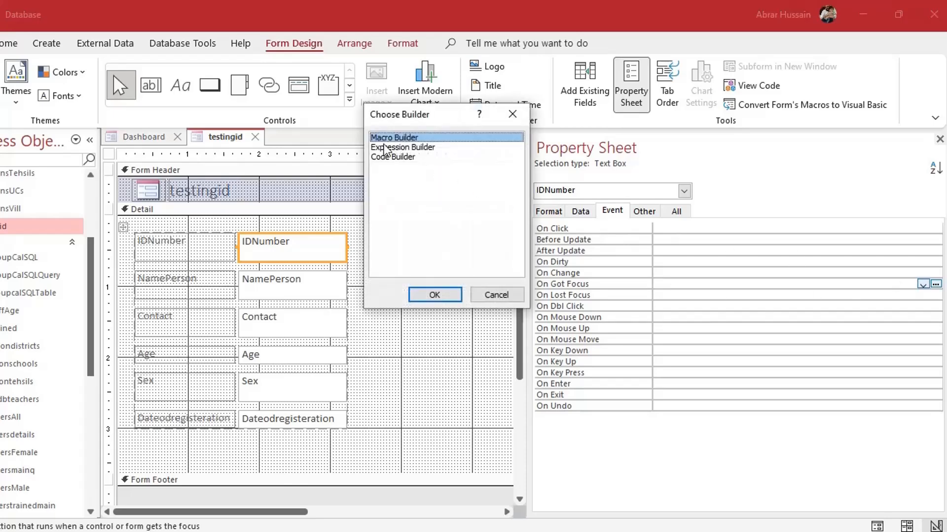
{"action": "left_click", "coordinate": [390, 159]}
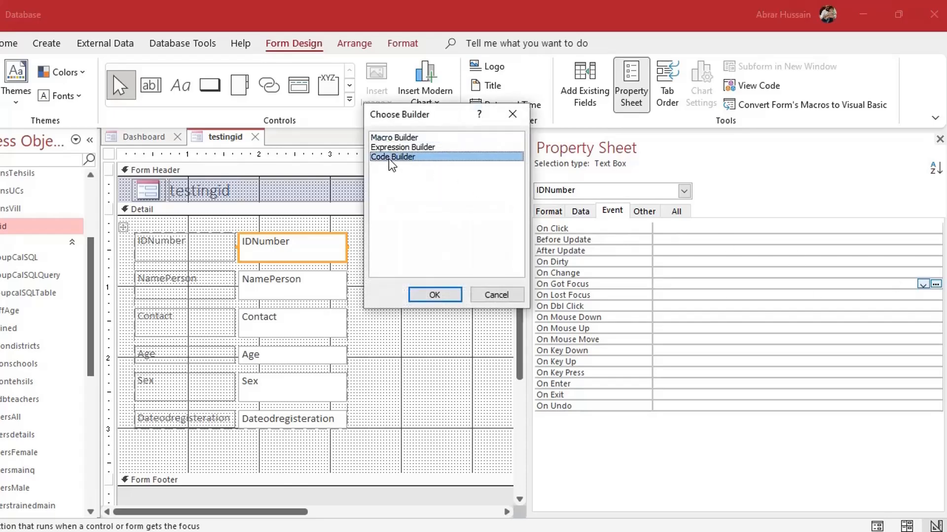
{"action": "left_click", "coordinate": [430, 298]}
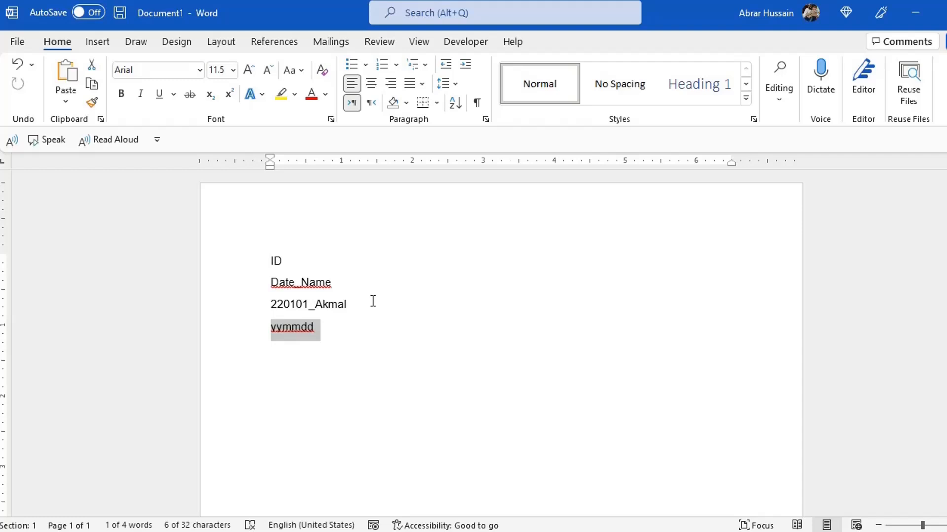
Highlight the name part of the sample ID in the Word notes, then return to the VBA editor
{"action": "left_click", "coordinate": [273, 307]}
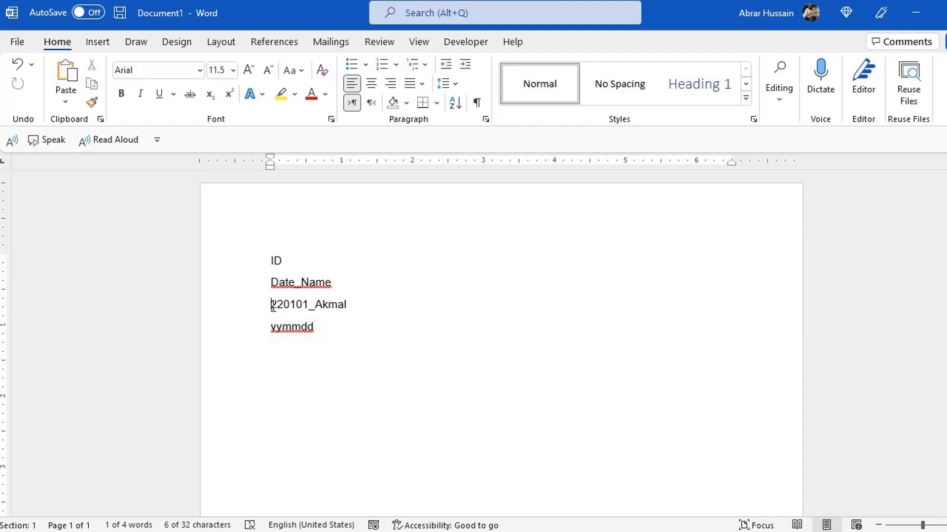
{"action": "double_click", "coordinate": [315, 304]}
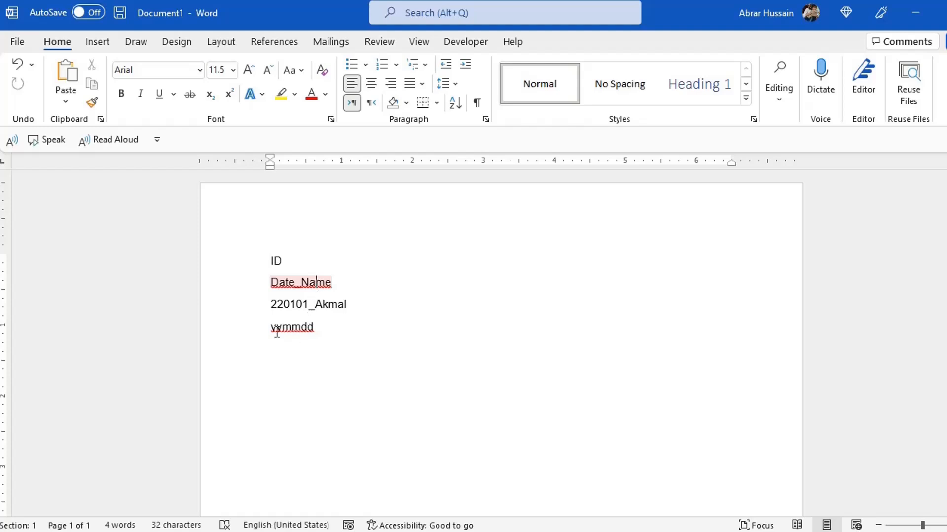
{"action": "left_click", "coordinate": [273, 329]}
{"action": "key", "text": "alt+Tab"}
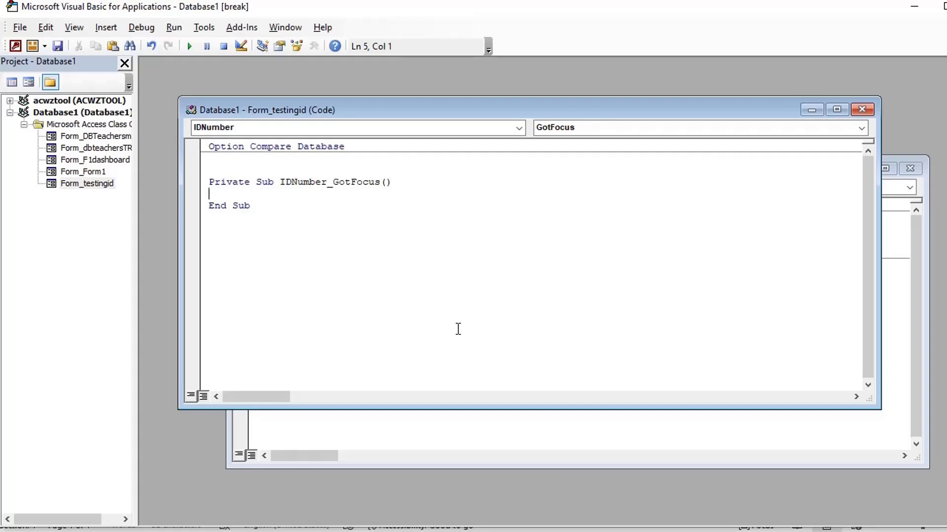
Type Me.IDNumber= after confirming the IDNumber control's exact name in the Property Sheet
{"action": "type", "text": "Me."}
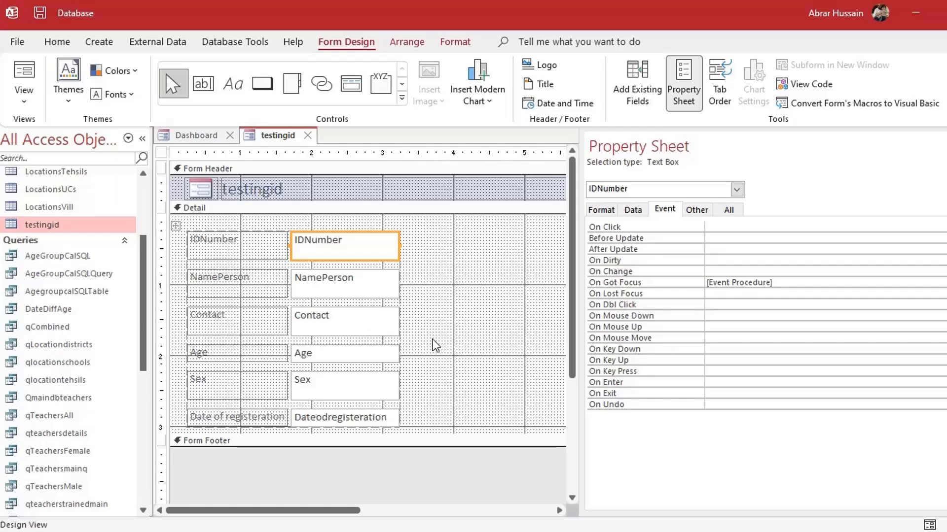
{"action": "scroll", "coordinate": [434, 344], "scroll_direction": "down", "scroll_amount": 3}
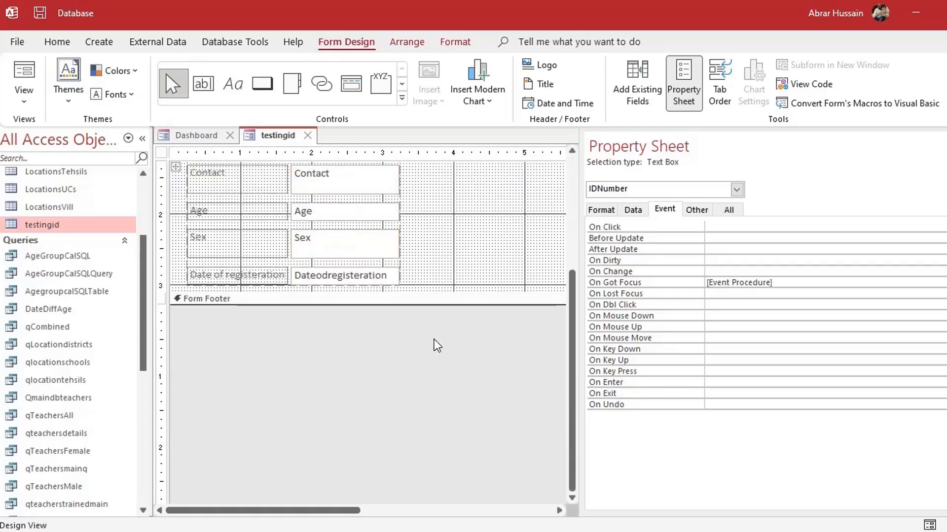
{"action": "left_click", "coordinate": [315, 277]}
{"action": "scroll", "coordinate": [413, 279], "scroll_direction": "up", "scroll_amount": 3}
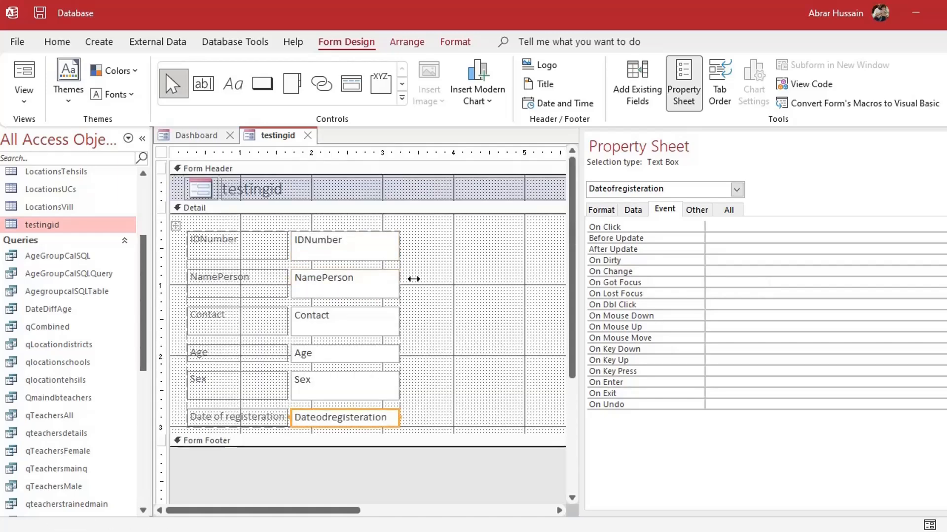
{"action": "left_click", "coordinate": [319, 245]}
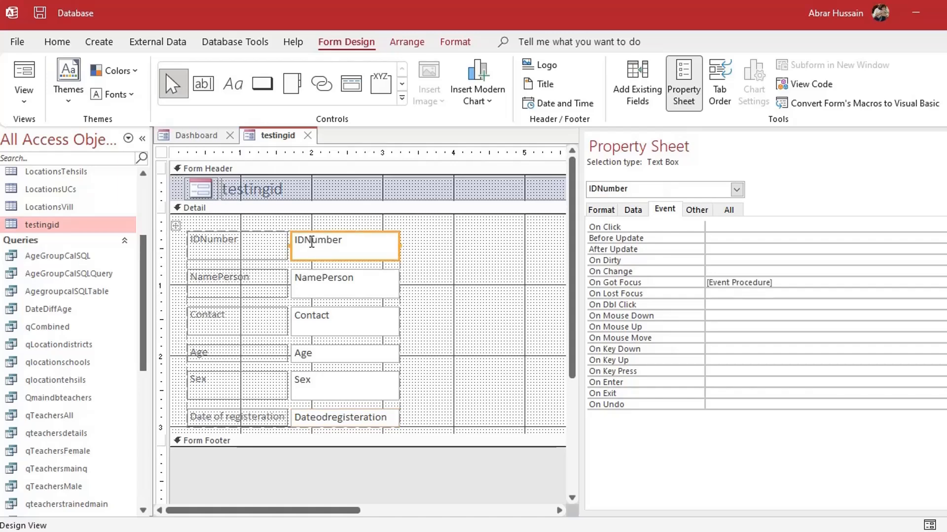
{"action": "left_click", "coordinate": [697, 209]}
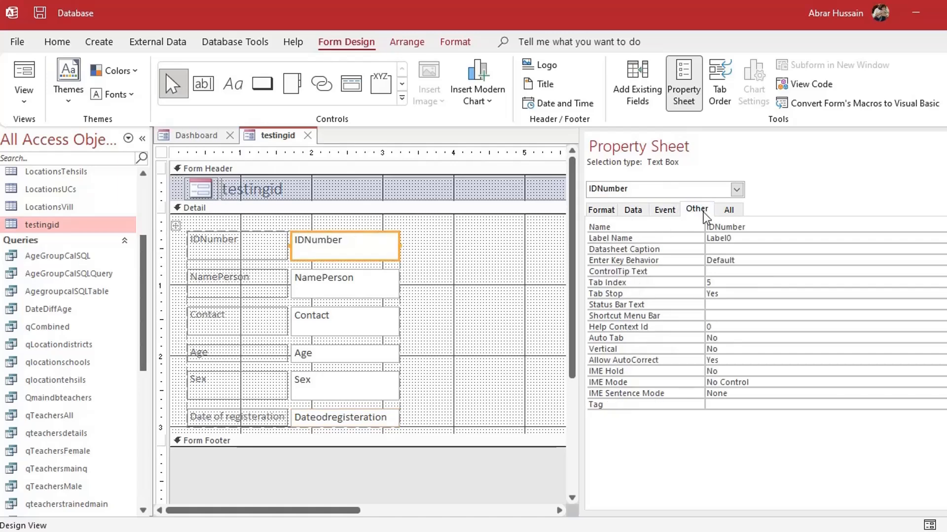
{"action": "left_click", "coordinate": [660, 226]}
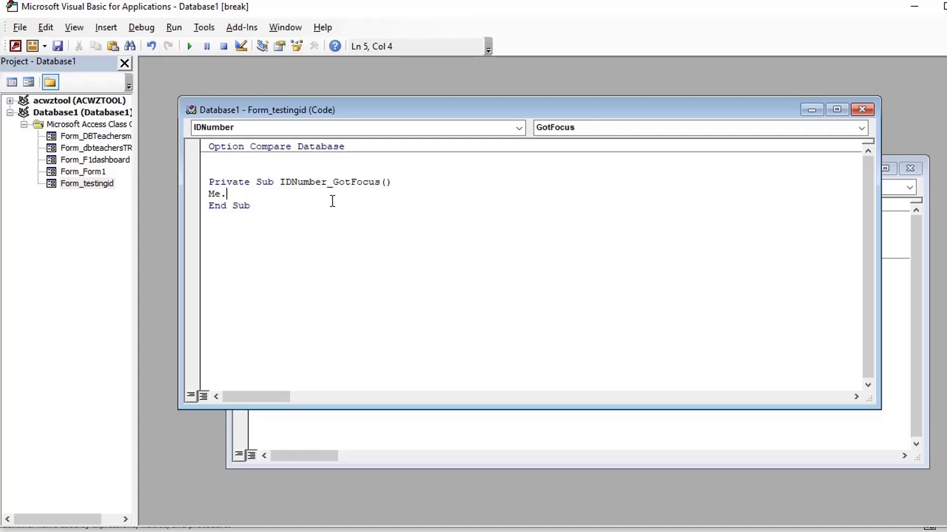
{"action": "type", "text": "IDNumber="}
Look up the registration date box's exact name, Dateofregisteration, in the form design
{"action": "key", "text": "alt+F11"}
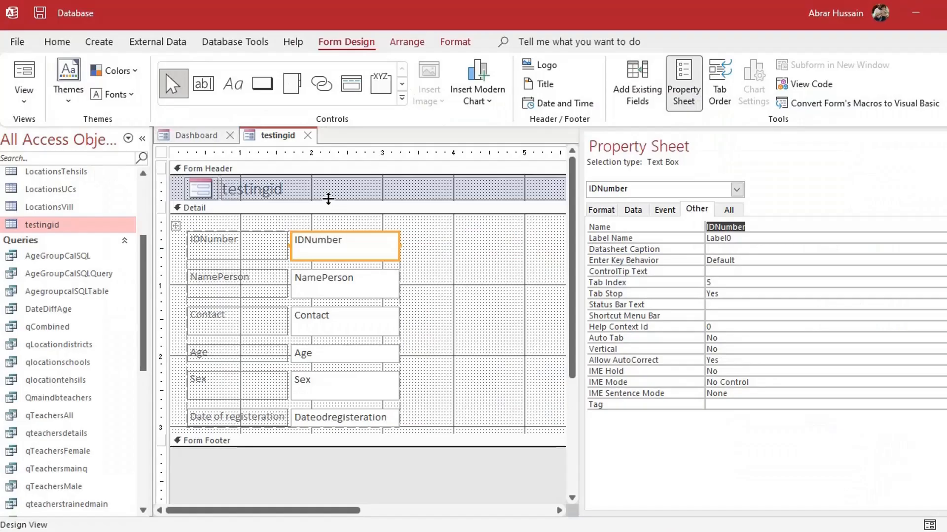
{"action": "left_click", "coordinate": [217, 418]}
{"action": "left_click", "coordinate": [313, 418]}
{"action": "scroll", "coordinate": [316, 334], "scroll_direction": "down", "scroll_amount": 3}
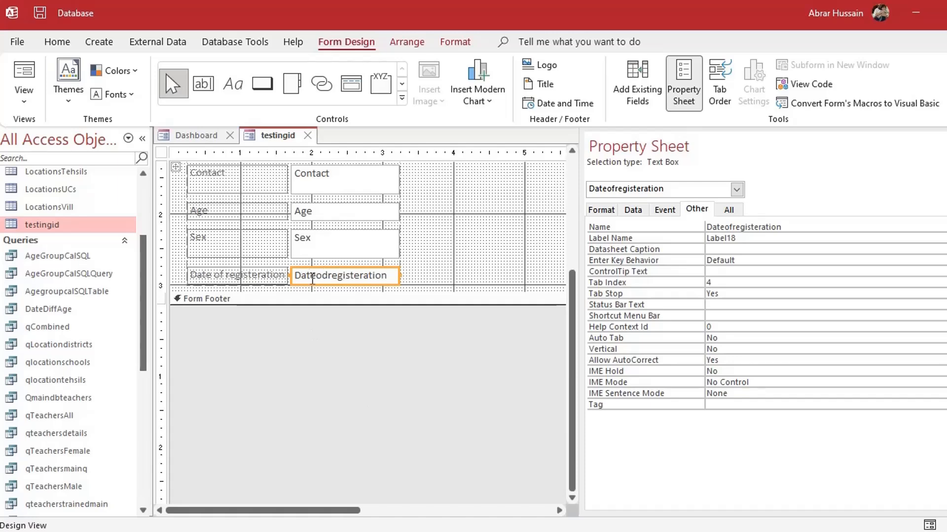
{"action": "scroll", "coordinate": [334, 279], "scroll_direction": "up", "scroll_amount": 3}
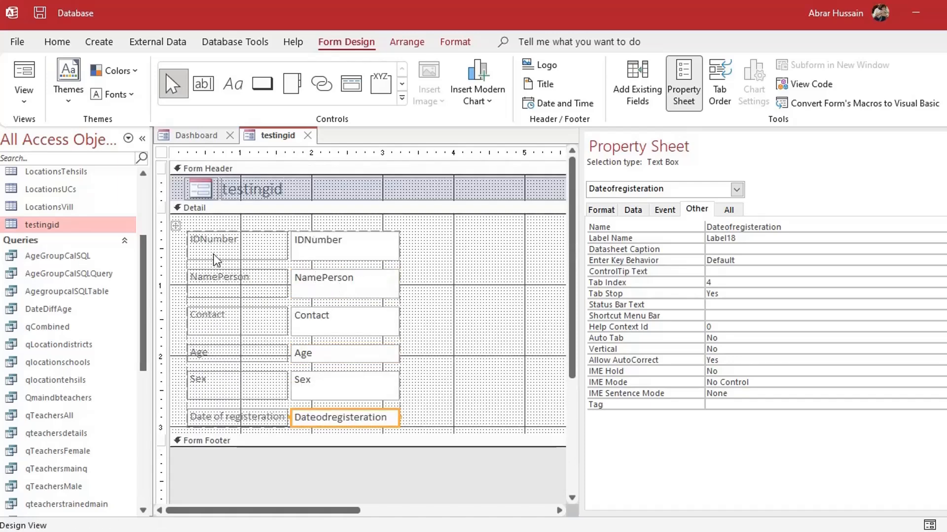
{"action": "scroll", "coordinate": [339, 296], "scroll_direction": "down", "scroll_amount": 3}
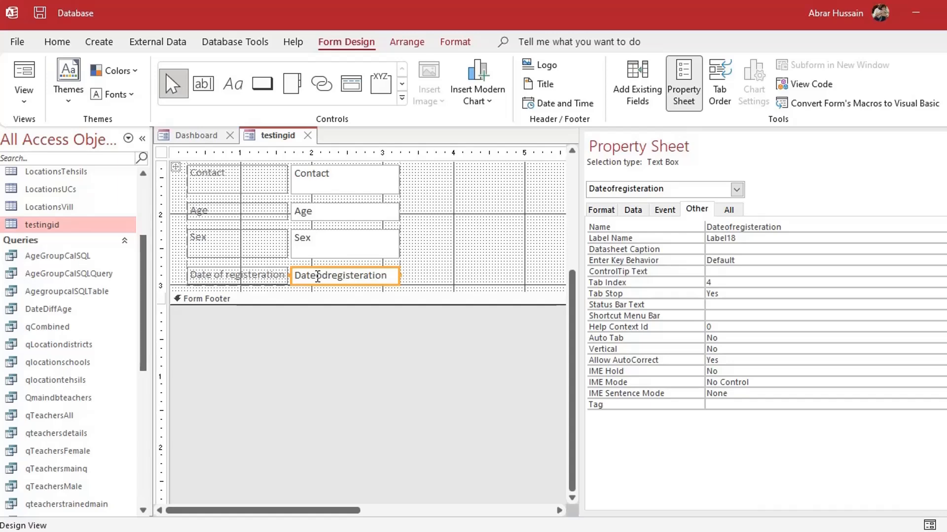
{"action": "double_click", "coordinate": [804, 227]}
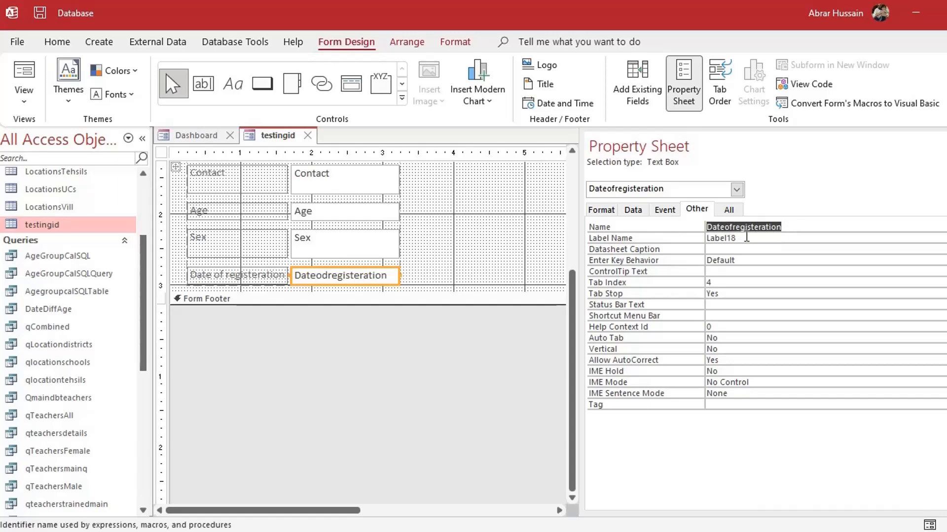
{"action": "key", "text": "alt+F11"}
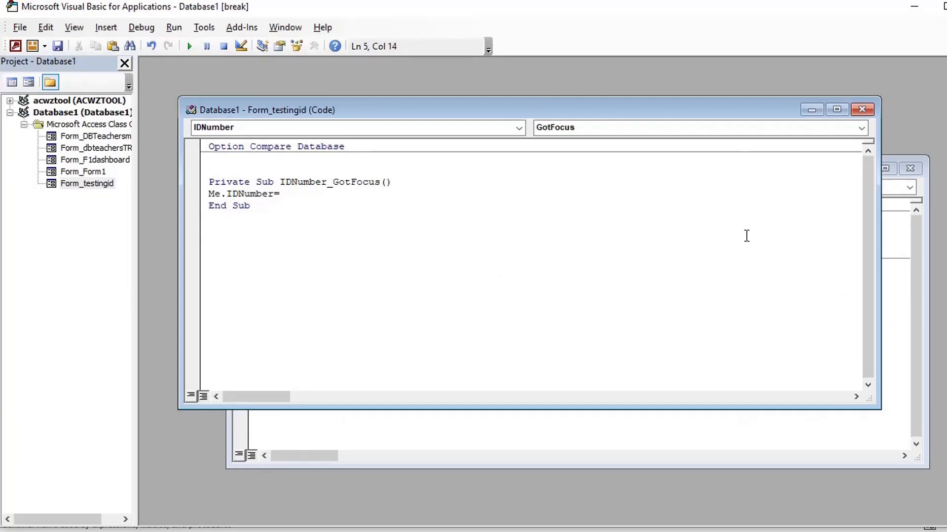
Append Me.Dateofregisteration + and copy the NamePerson control's exact name from the form design
{"action": "type", "text": "Me."}
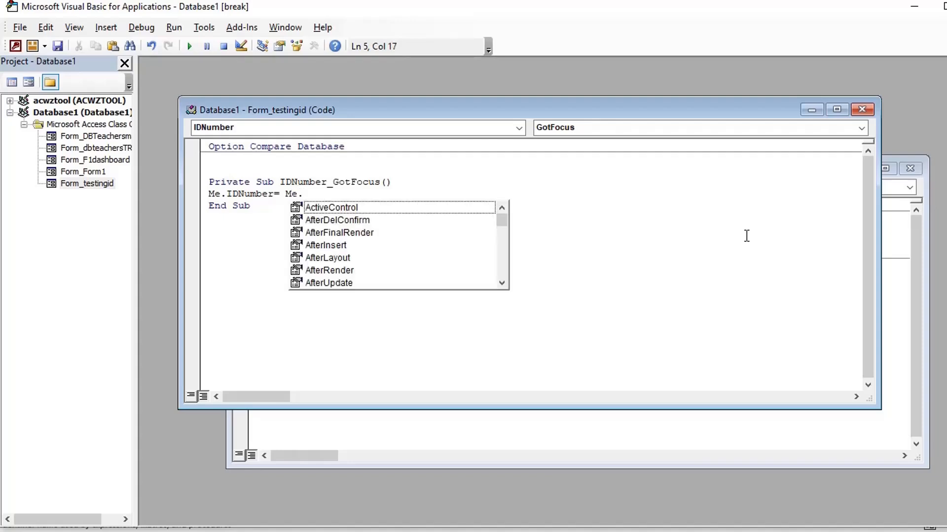
{"action": "type", "text": "Dateofregisteration"}
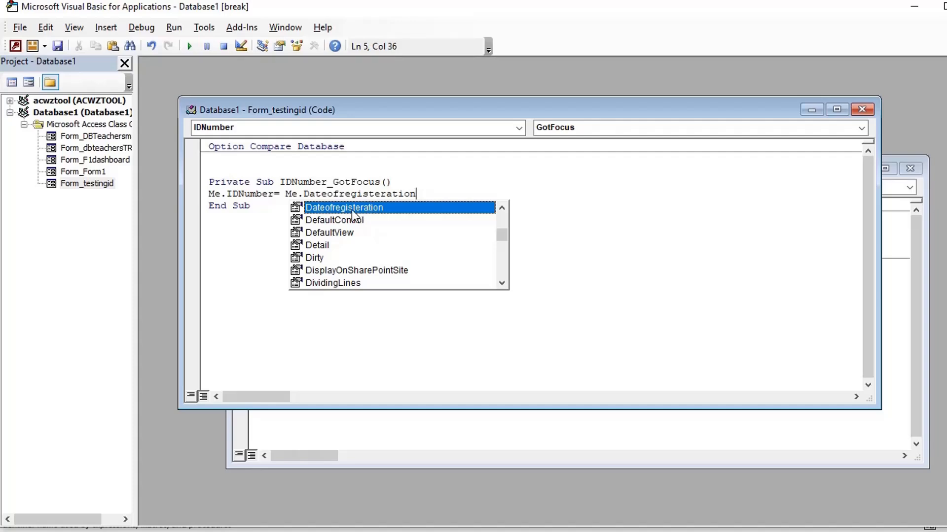
{"action": "key", "text": "Escape"}
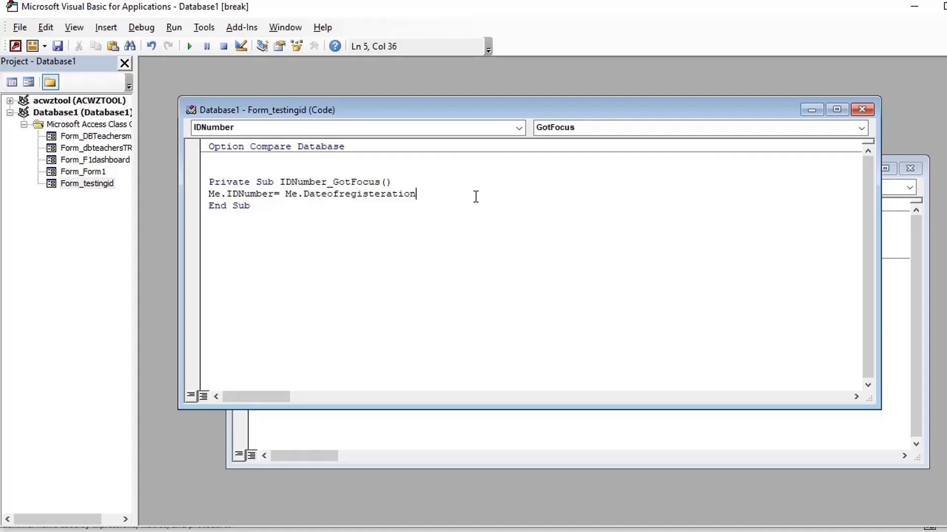
{"action": "type", "text": "+"}
{"action": "key", "text": "alt+Tab"}
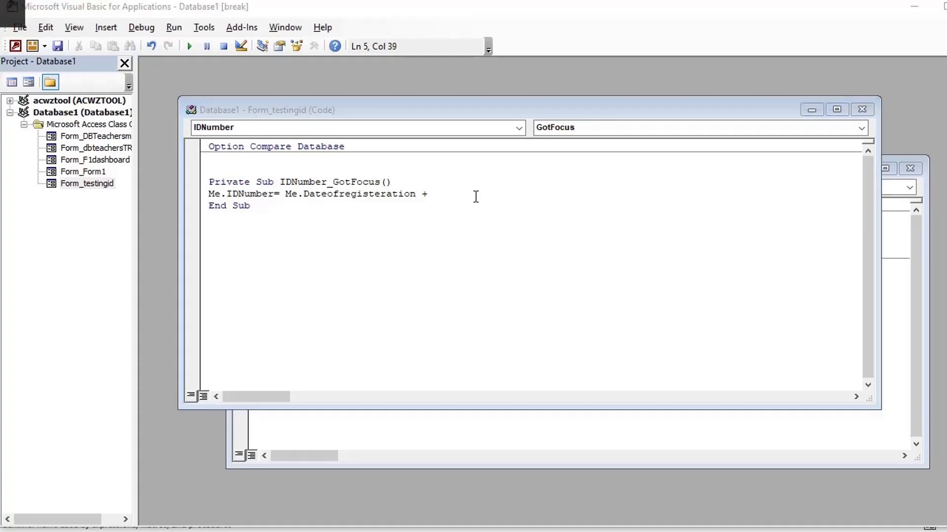
{"action": "scroll", "coordinate": [398, 220], "scroll_direction": "up", "scroll_amount": 3}
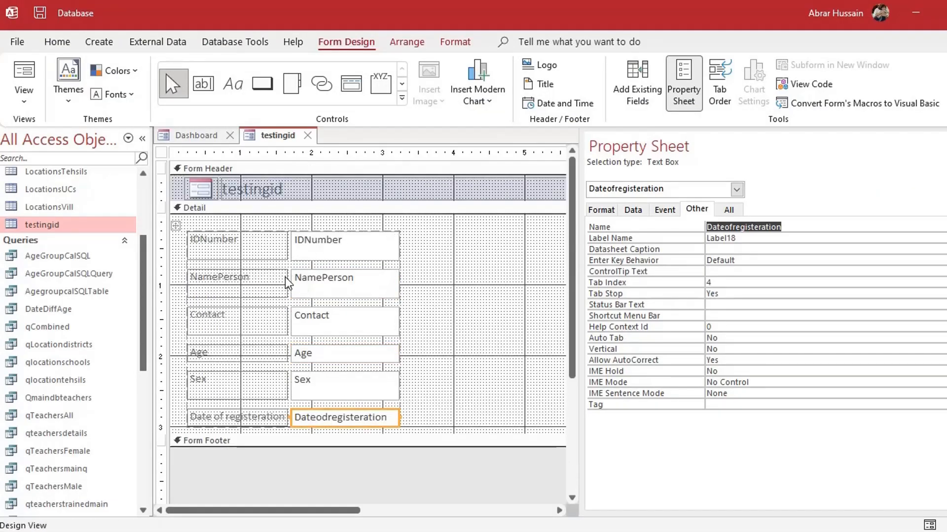
{"action": "left_click", "coordinate": [225, 289]}
{"action": "left_click", "coordinate": [318, 279]}
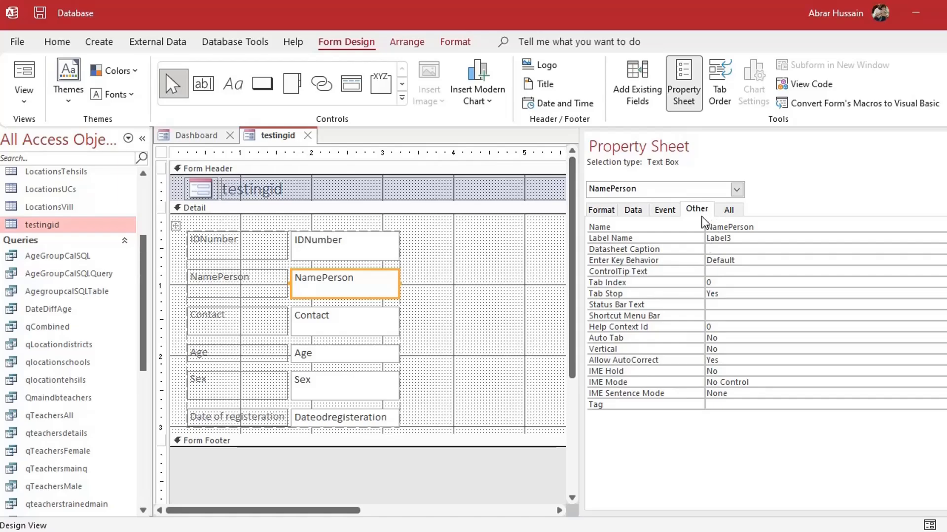
{"action": "left_click_drag", "start_coordinate": [762, 230], "coordinate": [676, 231]}
{"action": "key", "text": "ctrl+c"}
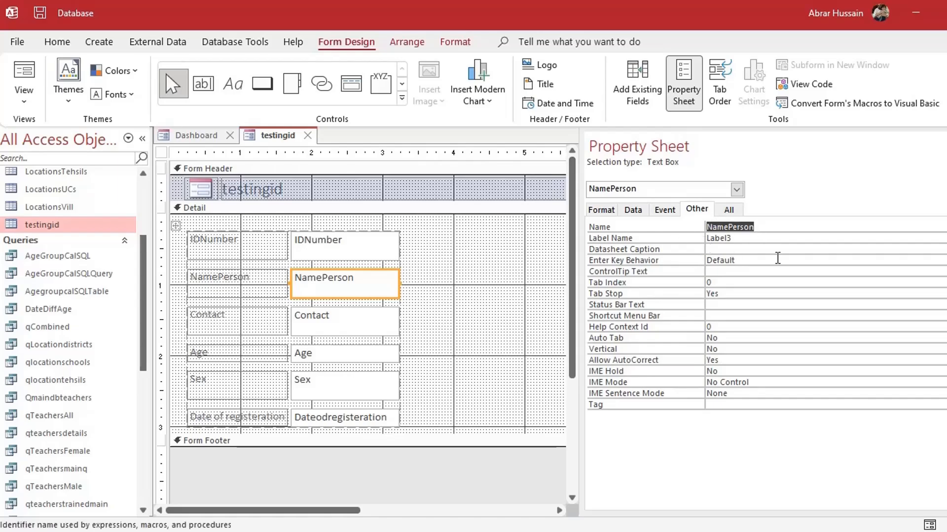
{"action": "key", "text": "alt+Tab"}
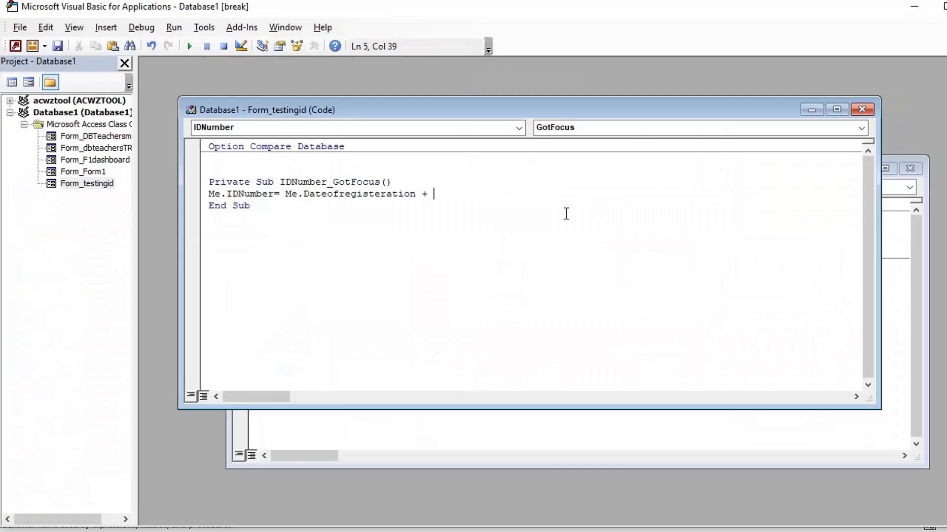
Complete the line as Me.IDNumber = Me.Dateofregisteration + Me.NamePerson
{"action": "type", "text": "Me."}
{"action": "key", "text": "ctrl+v"}
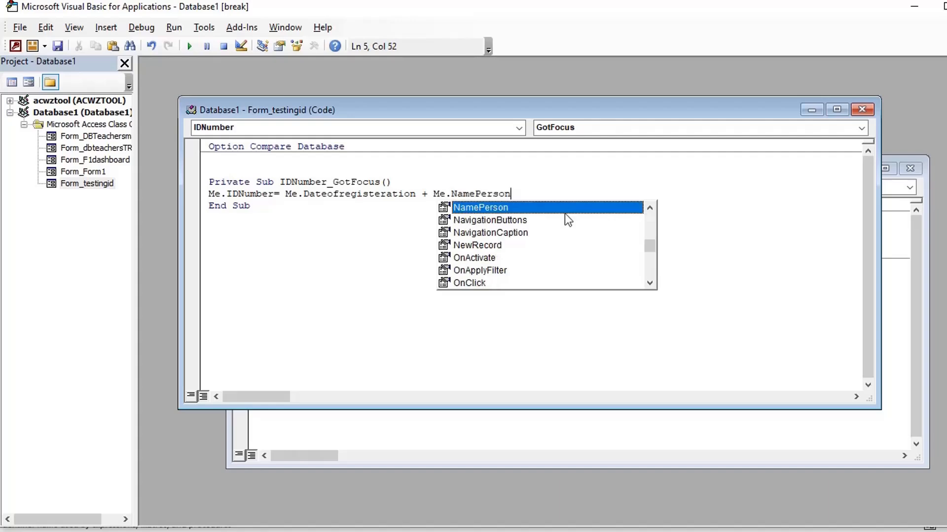
{"action": "left_click", "coordinate": [308, 193]}
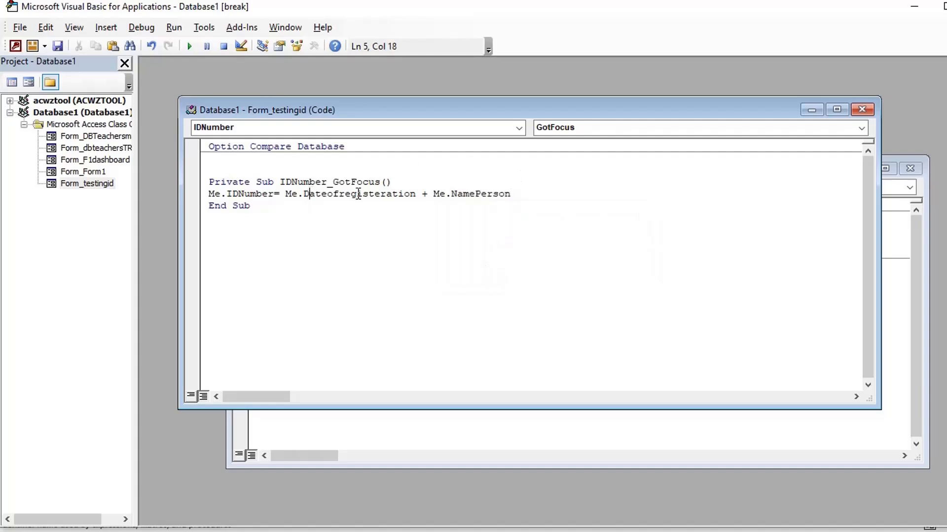
{"action": "left_click", "coordinate": [499, 193]}
{"action": "left_click_drag", "start_coordinate": [538, 199], "coordinate": [528, 200]}
{"action": "left_click", "coordinate": [411, 194]}
{"action": "left_click", "coordinate": [408, 184]}
{"action": "left_click", "coordinate": [537, 193]}
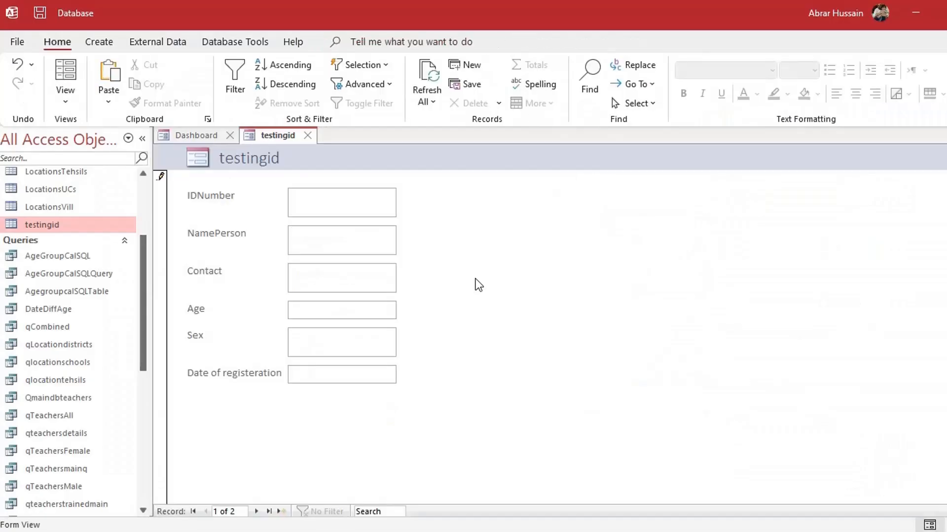
Enter a person's name, age 34 and sex Male in a new testingid record
{"action": "key", "text": "shift+Home"}
{"action": "key", "text": "Tab"}
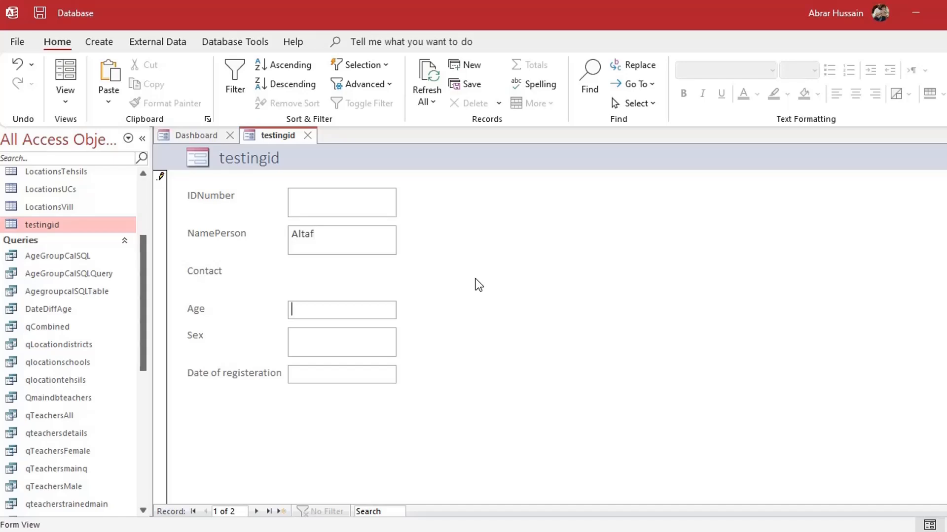
{"action": "key", "text": "Tab"}
{"action": "key", "text": "Tab"}
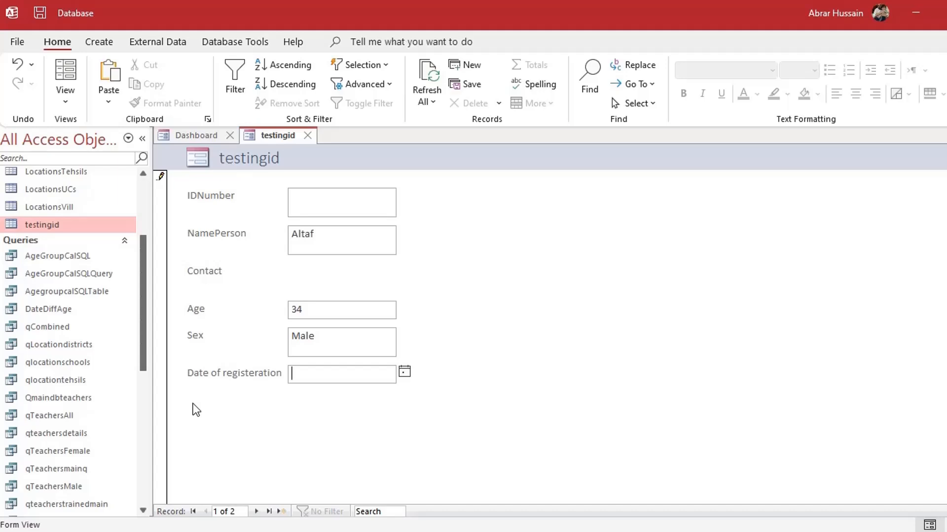
Pick 1 January 2022 as registration date and move into IDNumber, raising a Type mismatch
{"action": "left_click", "coordinate": [404, 372]}
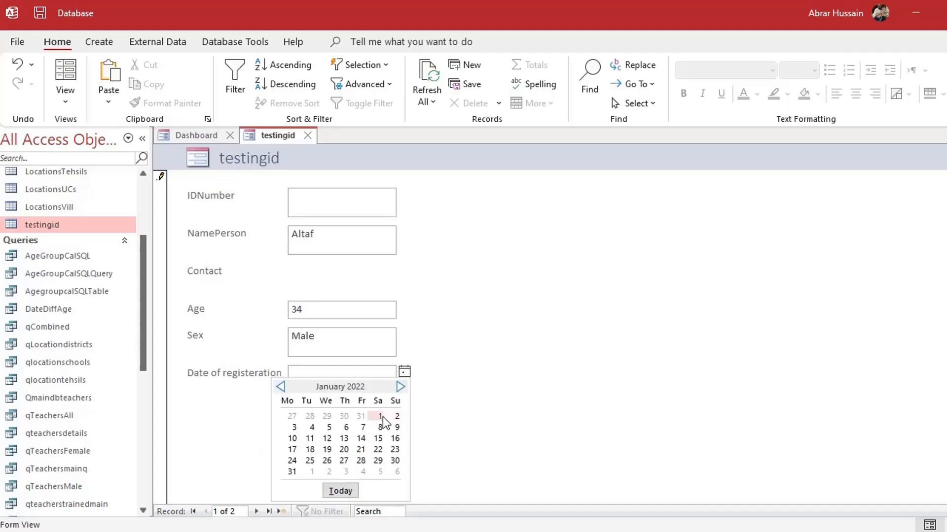
{"action": "left_click", "coordinate": [380, 416]}
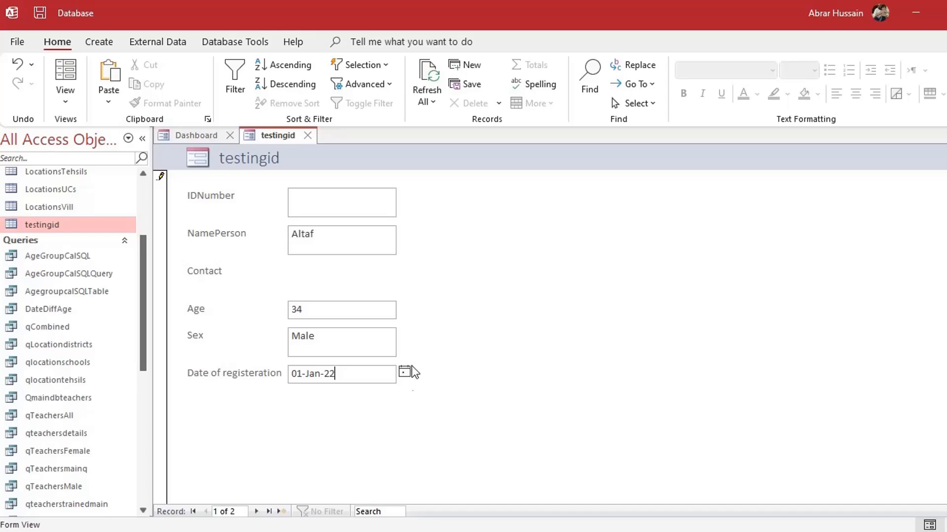
{"action": "key", "text": "Tab"}
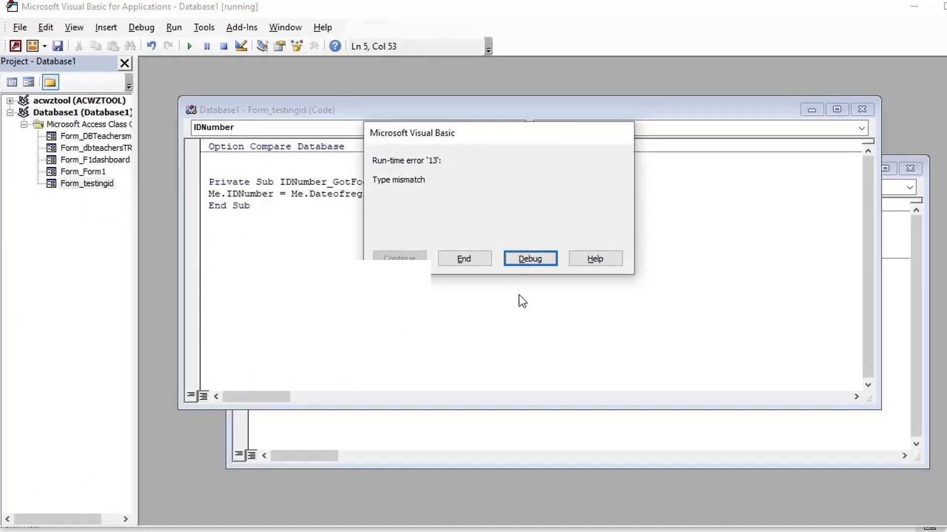
Inspect the failing IDNumber line and check the yymmdd date format note in Word
{"action": "left_click", "coordinate": [530, 257]}
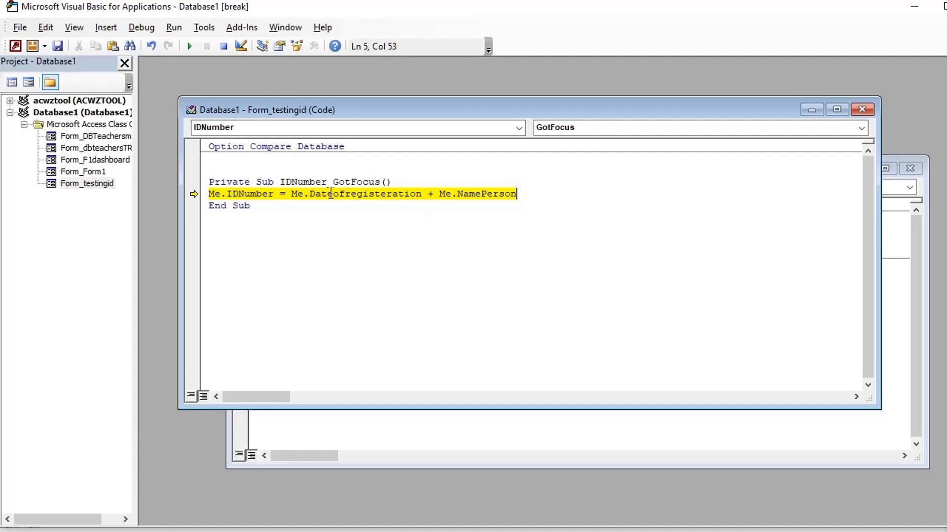
{"action": "left_click", "coordinate": [304, 194]}
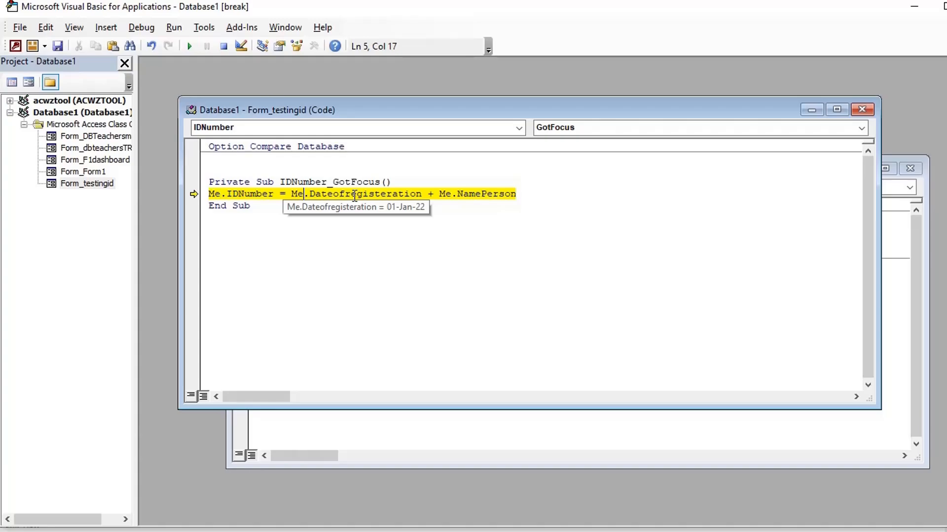
{"action": "key", "text": "alt+Tab"}
{"action": "key", "text": "alt+Tab"}
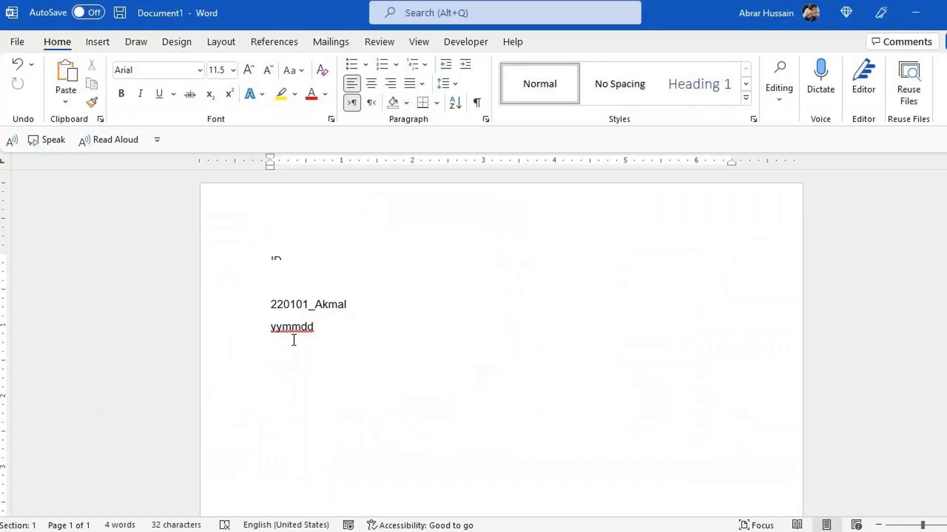
{"action": "left_click_drag", "start_coordinate": [321, 328], "coordinate": [259, 327]}
{"action": "key", "text": "alt+Tab"}
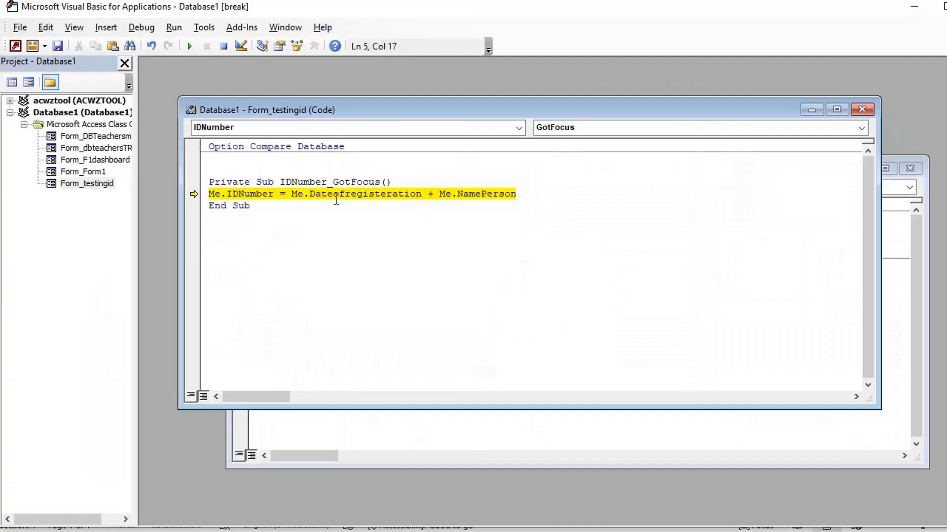
Wrap Me.Dateofregisteration in Format(..., "YYMMDD") on the IDNumber assignment line
{"action": "left_click", "coordinate": [292, 198]}
{"action": "type", "text": "Format"}
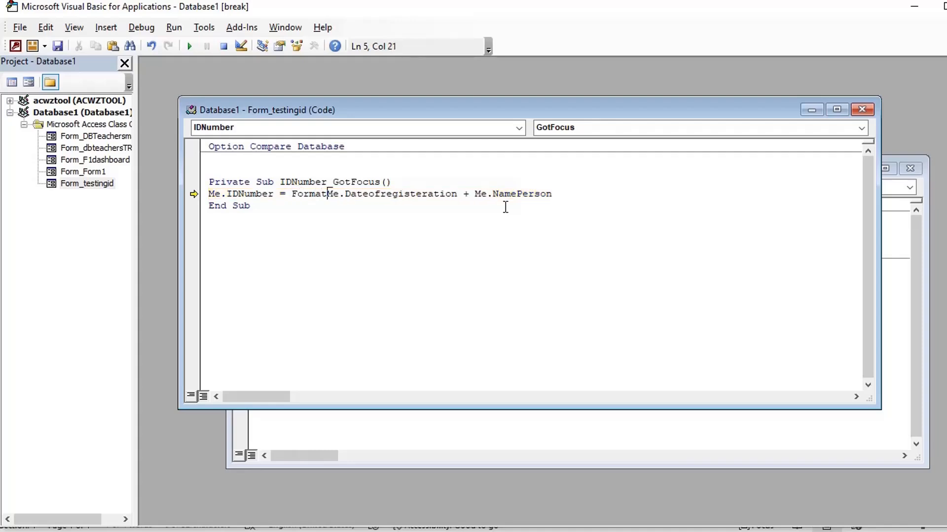
{"action": "type", "text": "("}
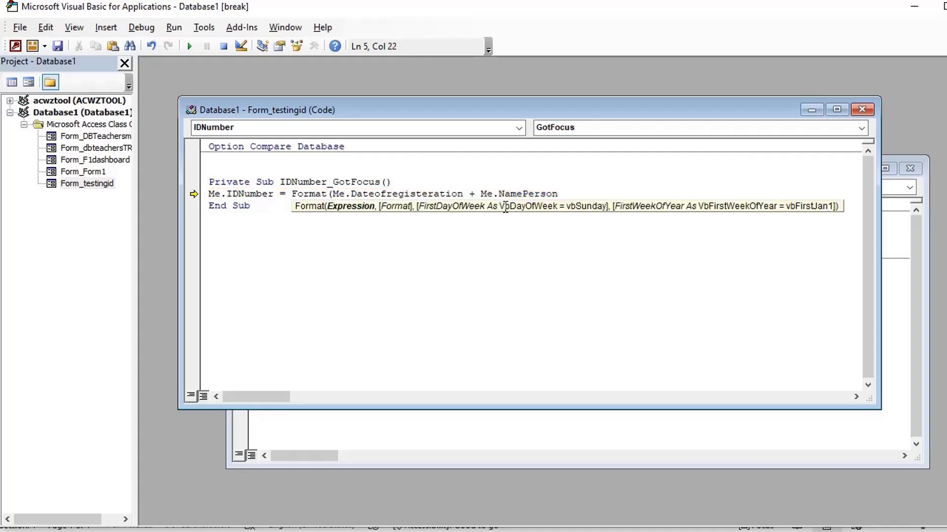
{"action": "left_click", "coordinate": [463, 192]}
{"action": "type", "text": ",\""}
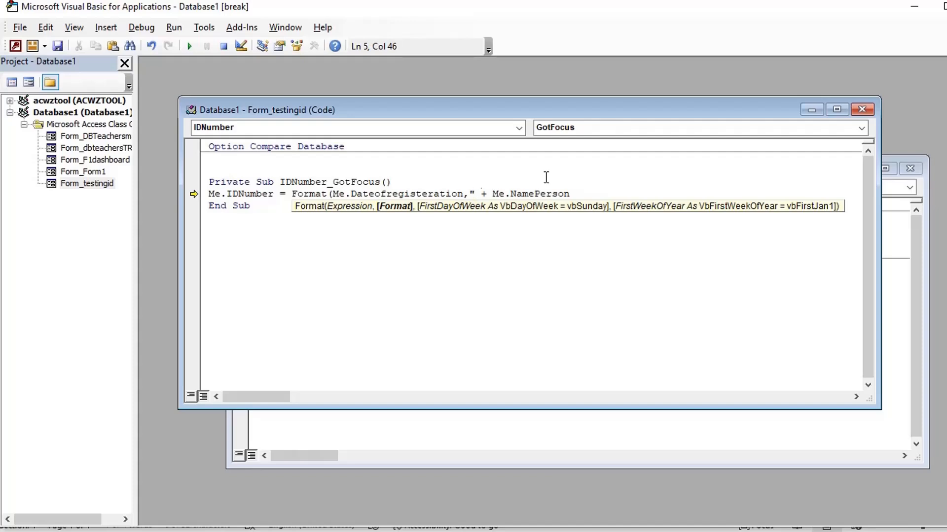
{"action": "type", "text": "YYMM"}
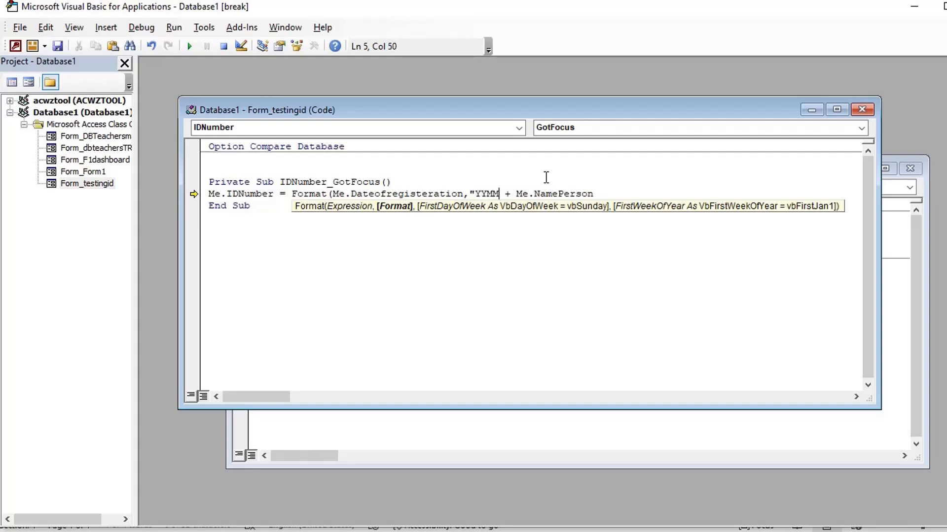
{"action": "type", "text": "DD\")"}
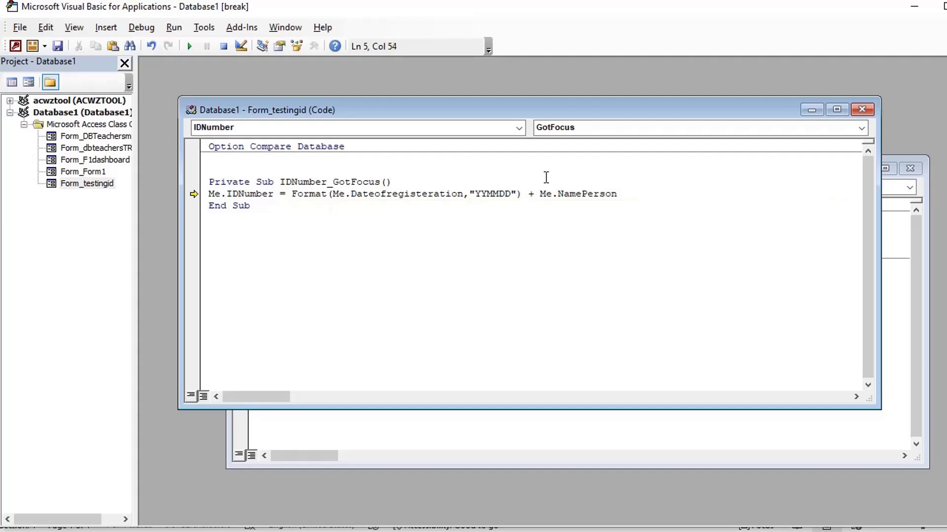
{"action": "key", "text": "Right"}
{"action": "key", "text": "Right"}
{"action": "key", "text": "Right"}
{"action": "key", "text": "Right"}
{"action": "key", "text": "Right"}
{"action": "key", "text": "Right"}
{"action": "key", "text": "Right"}
{"action": "key", "text": "Right"}
{"action": "key", "text": "Right"}
{"action": "key", "text": "Right"}
{"action": "key", "text": "Down"}
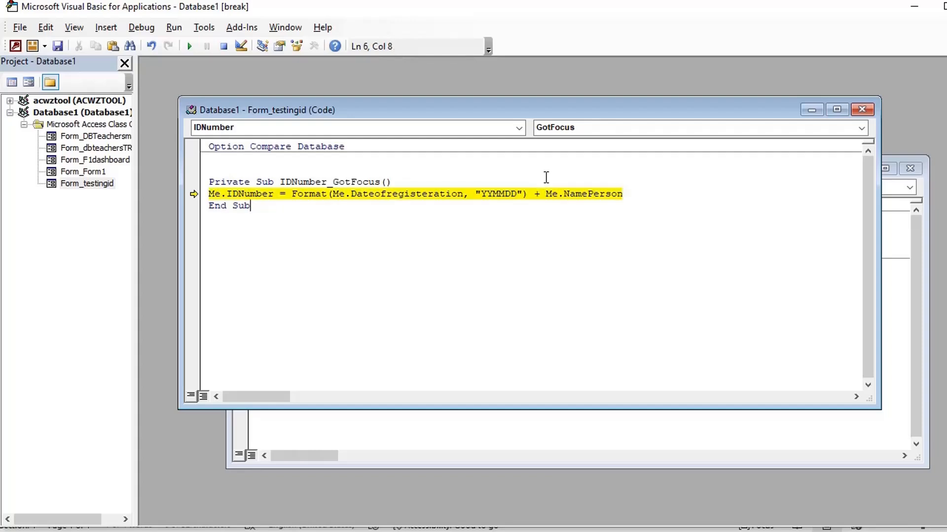
Stop the debugger and tab from the date box into IDNumber to generate the ID
{"action": "left_click", "coordinate": [946, 6]}
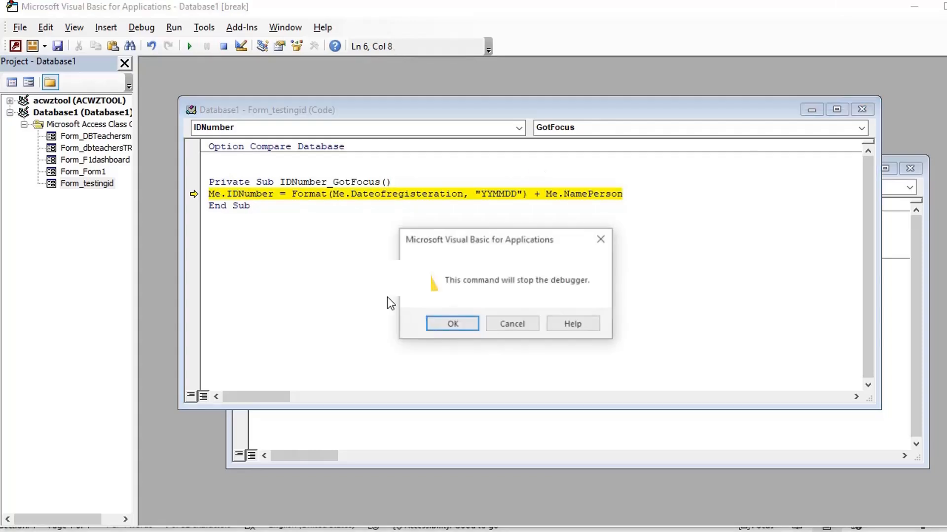
{"action": "left_click", "coordinate": [452, 325]}
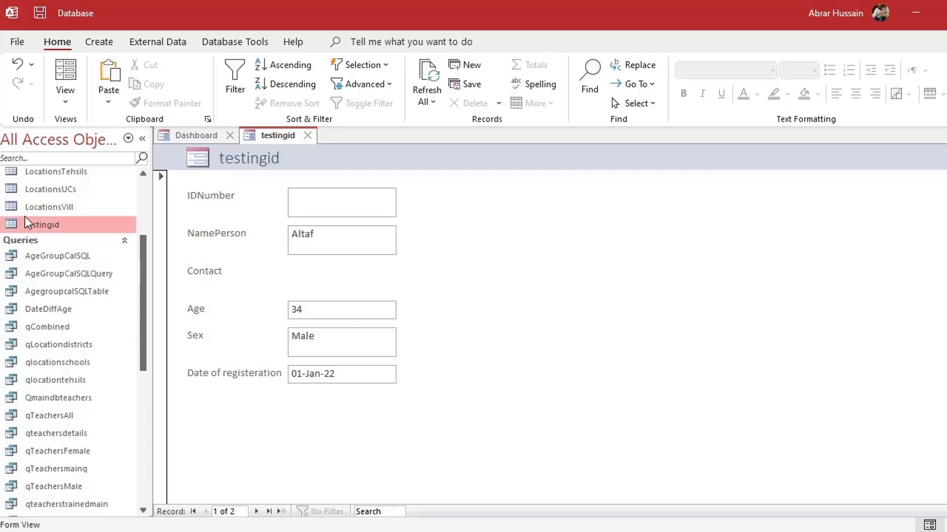
{"action": "left_click", "coordinate": [346, 374]}
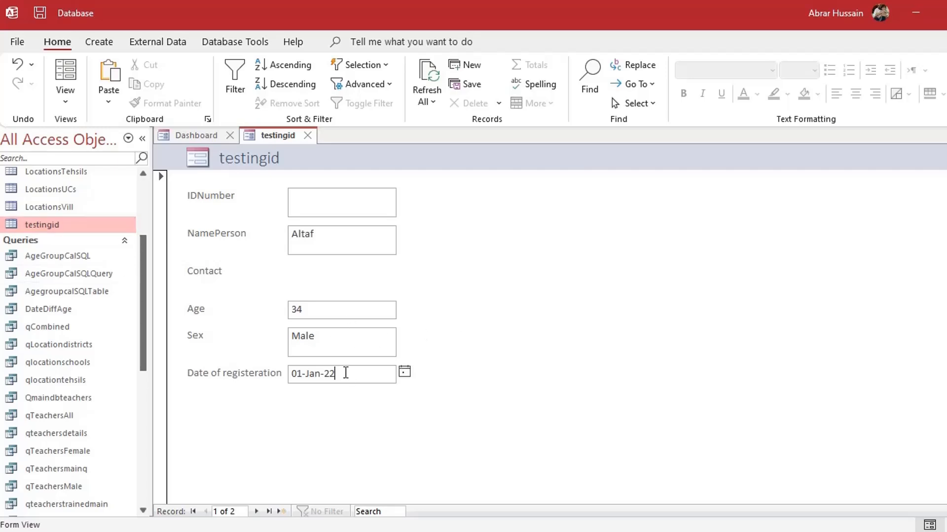
{"action": "key", "text": "Tab"}
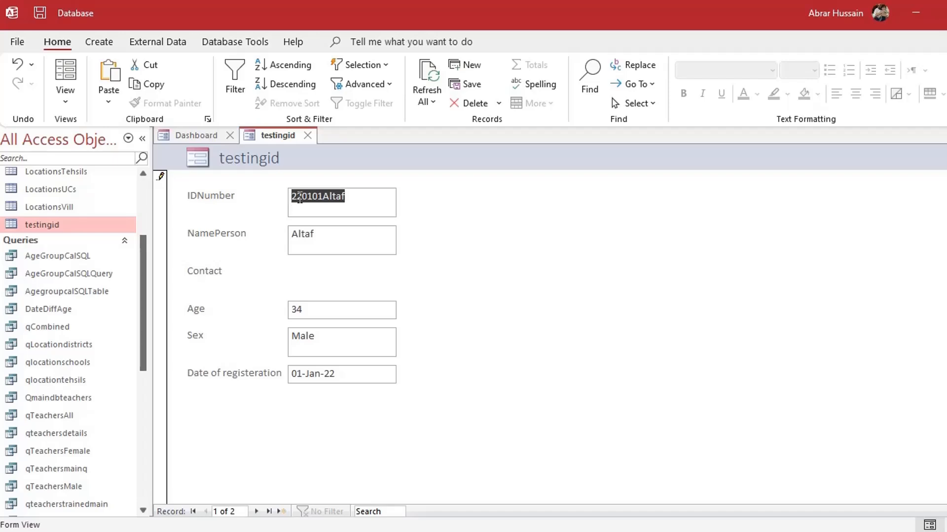
Check the generated 220101-plus-name ID and save the record
{"action": "left_click", "coordinate": [359, 196]}
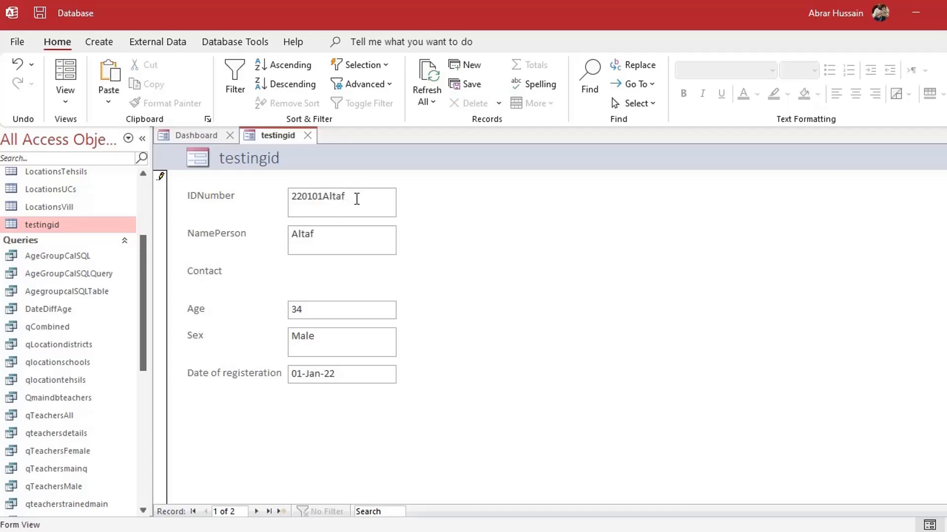
{"action": "double_click", "coordinate": [345, 196]}
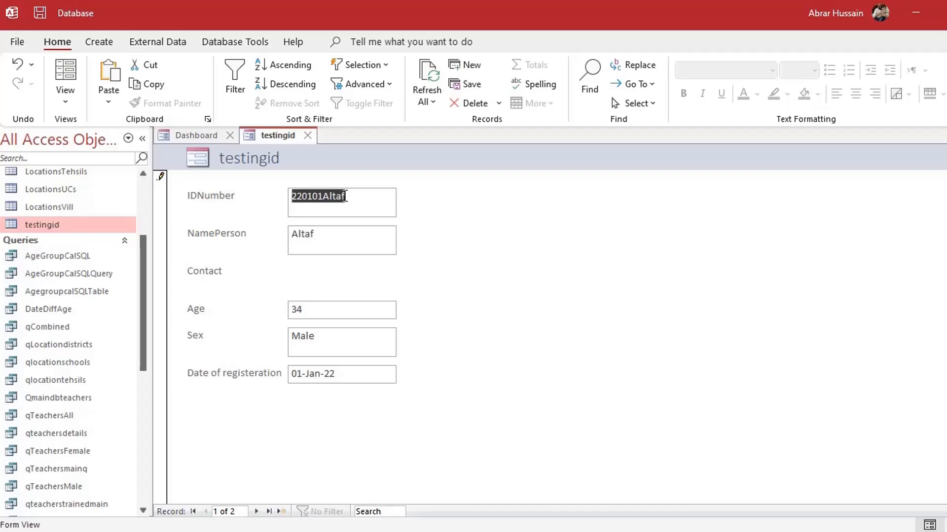
{"action": "left_click", "coordinate": [329, 198]}
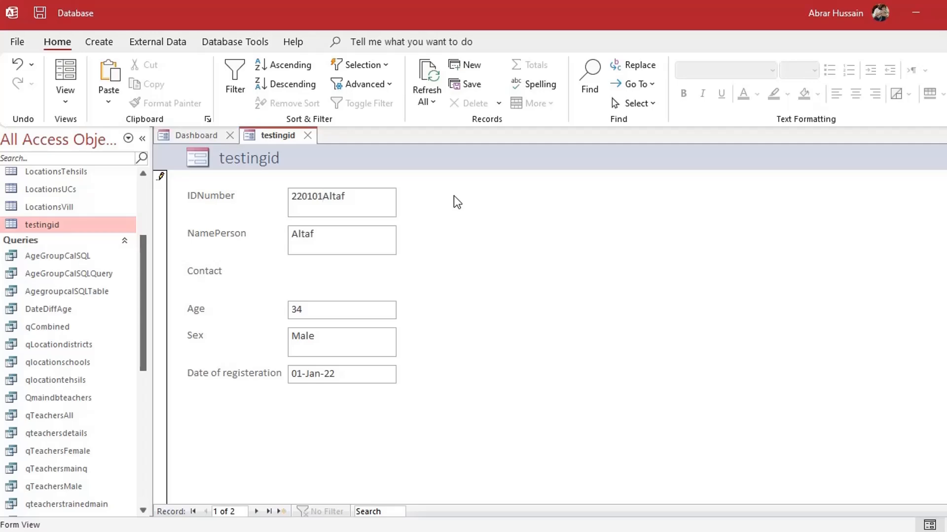
{"action": "key", "text": "ctrl+s"}
{"action": "left_click", "coordinate": [66, 99]}
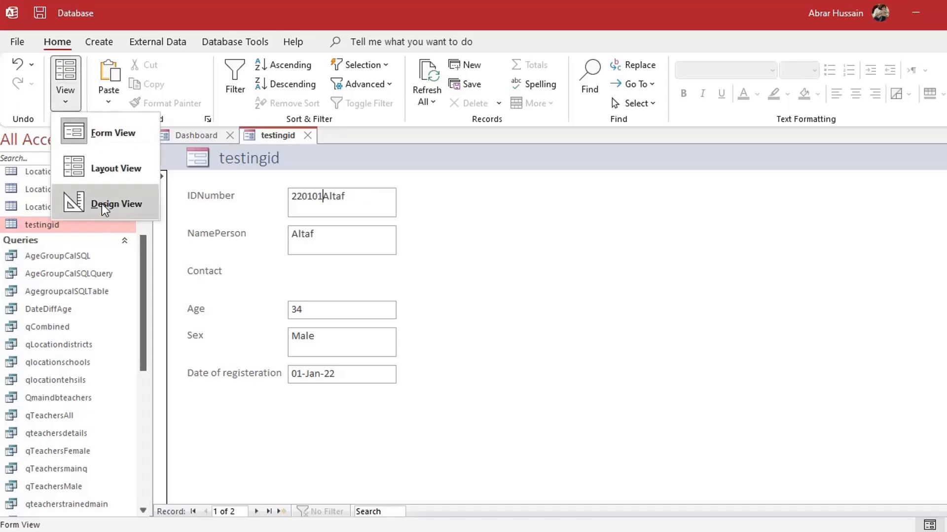
Open the On Got Focus event code of the IDNumber text box from Design View
{"action": "left_click", "coordinate": [105, 204]}
{"action": "left_click", "coordinate": [339, 241]}
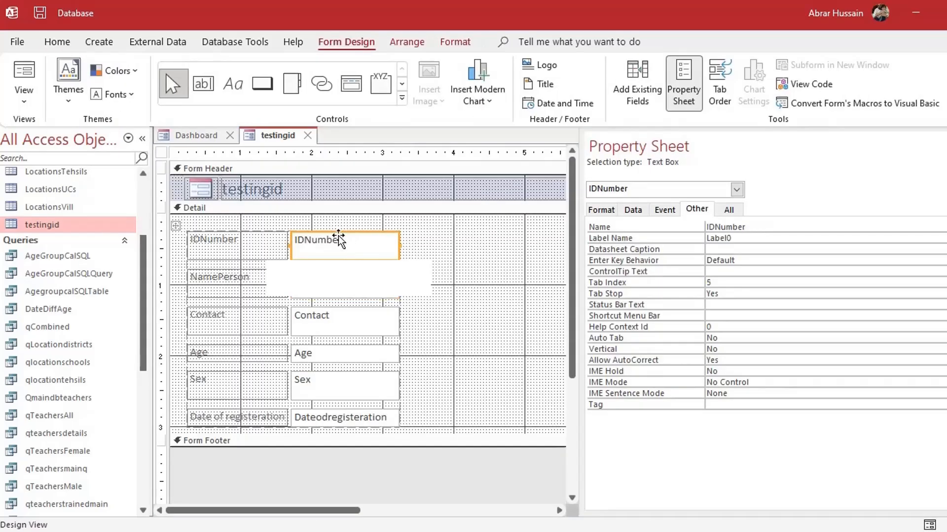
{"action": "left_click", "coordinate": [665, 209]}
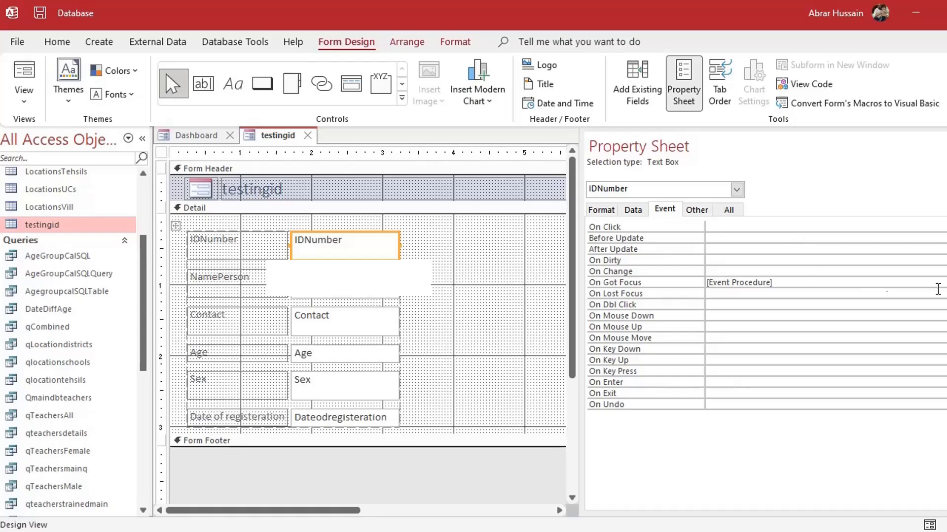
{"action": "left_click", "coordinate": [945, 283]}
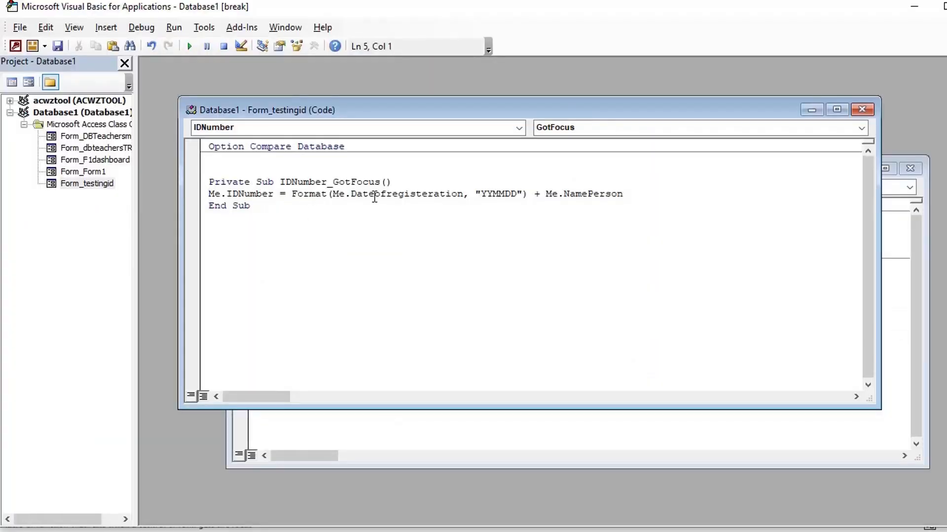
Insert + "_" before Me.NamePerson so the date and name join with an underscore
{"action": "left_click", "coordinate": [533, 195]}
{"action": "left_click", "coordinate": [545, 194]}
{"action": "type", "text": "\""}
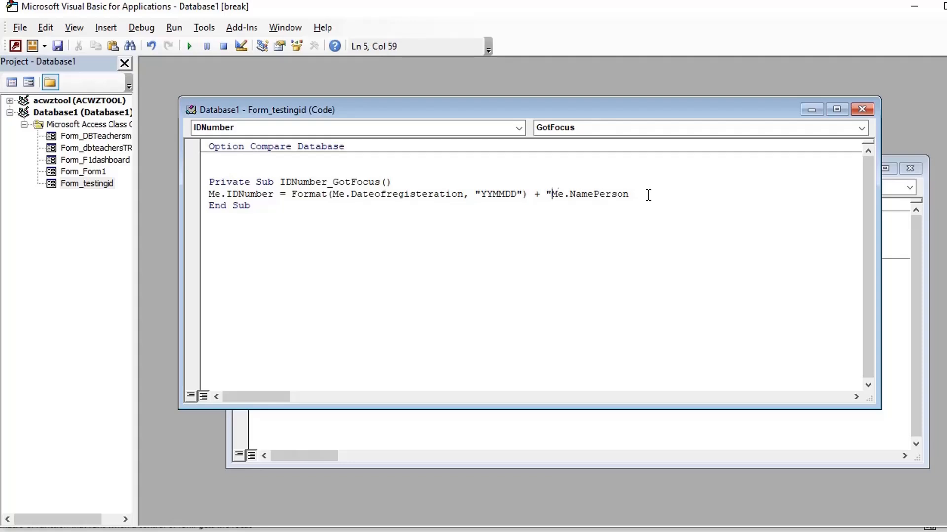
{"action": "type", "text": "_\""}
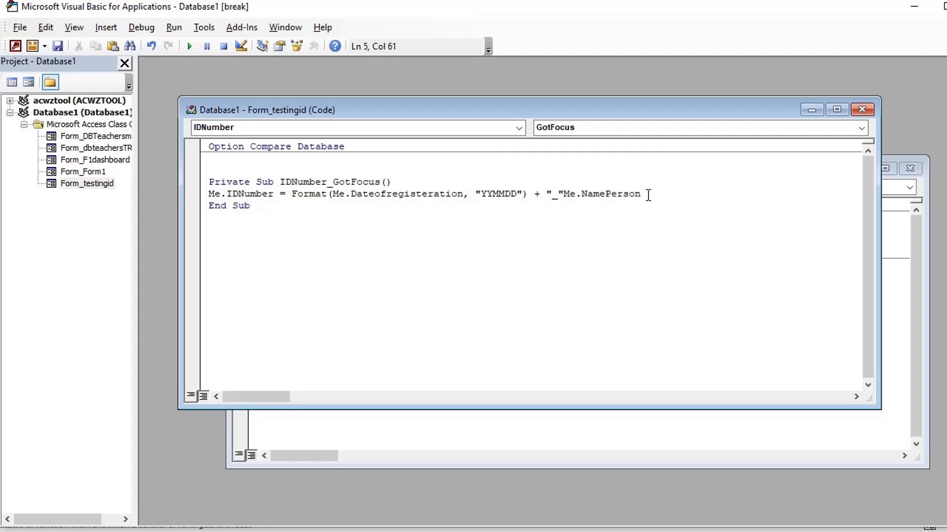
{"action": "type", "text": " +"}
{"action": "left_click_drag", "start_coordinate": [481, 194], "coordinate": [554, 196]}
{"action": "key", "text": "Down"}
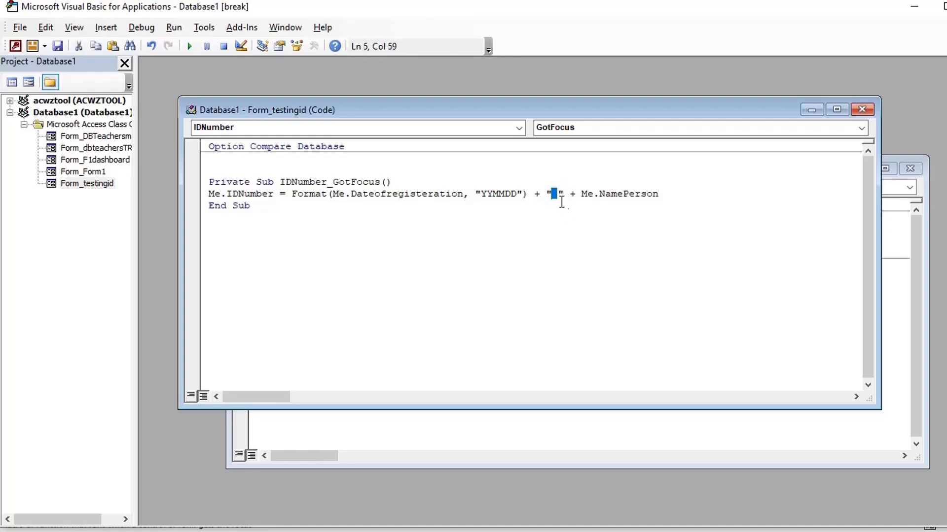
{"action": "key", "text": "Down"}
{"action": "left_click", "coordinate": [559, 197]}
{"action": "left_click_drag", "start_coordinate": [559, 197], "coordinate": [553, 201]}
{"action": "left_click", "coordinate": [565, 196]}
{"action": "left_click", "coordinate": [686, 194]}
{"action": "key", "text": "alt+Tab"}
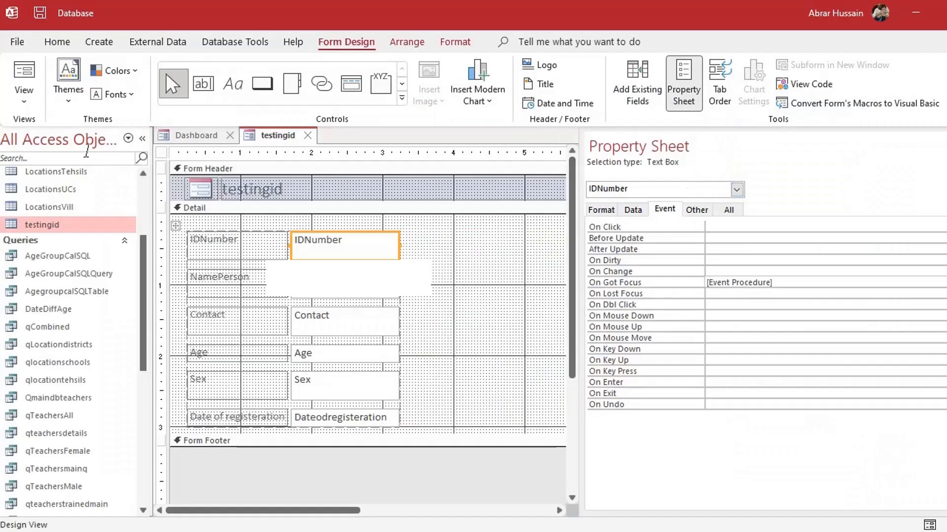
In Form View, tab from the registration date so IDNumber regenerates as 220101_ plus the person's name
{"action": "left_click", "coordinate": [23, 85]}
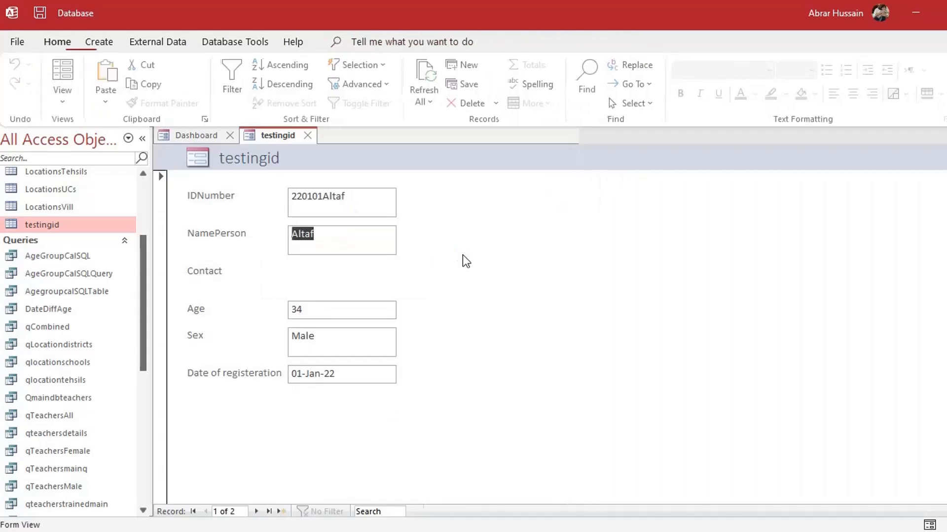
{"action": "left_click", "coordinate": [348, 374]}
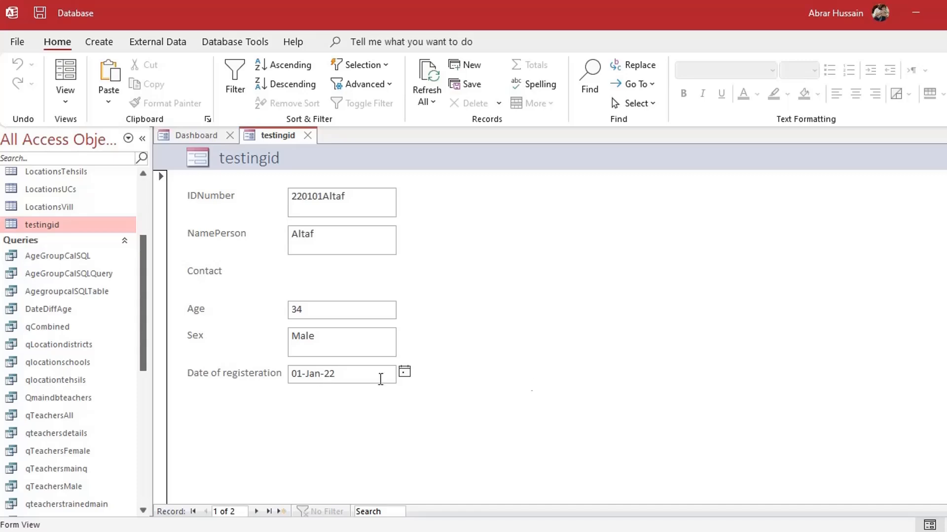
{"action": "key", "text": "Tab"}
{"action": "left_click", "coordinate": [340, 199]}
{"action": "left_click_drag", "start_coordinate": [327, 199], "coordinate": [321, 201]}
{"action": "left_click", "coordinate": [358, 201]}
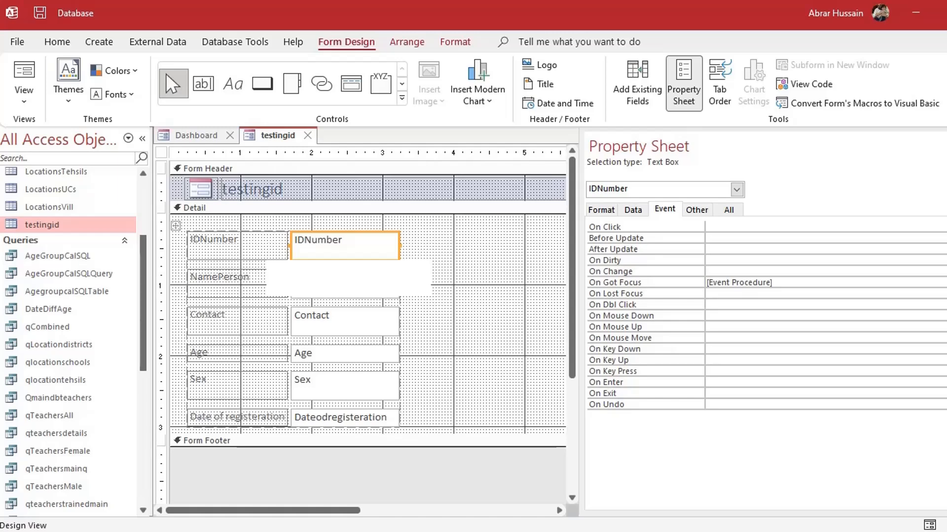
Return testingid to Form View and inspect the generated IDNumber, 220101_ followed by the person's name
{"action": "key", "text": "F4"}
{"action": "left_click", "coordinate": [23, 74]}
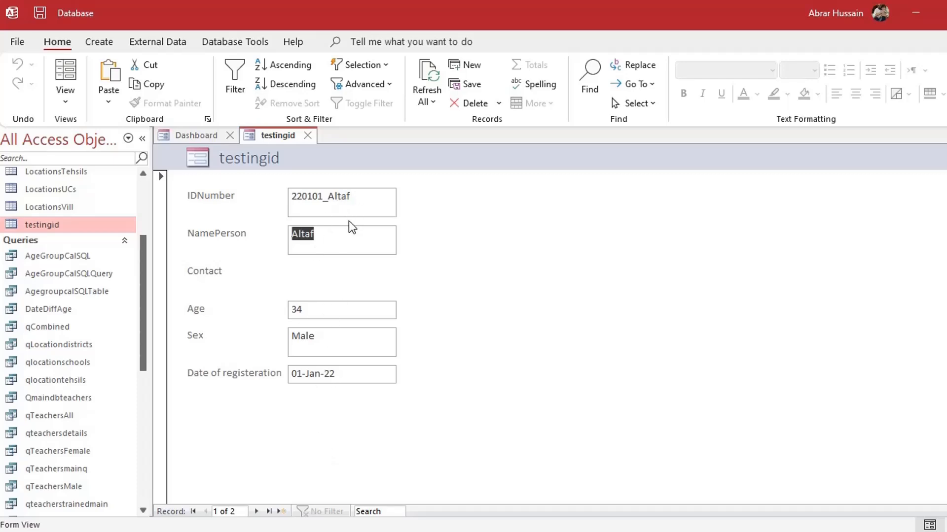
{"action": "left_click_drag", "start_coordinate": [358, 199], "coordinate": [271, 197]}
{"action": "left_click_drag", "start_coordinate": [321, 239], "coordinate": [274, 247]}
{"action": "left_click", "coordinate": [225, 272]}
{"action": "left_click_drag", "start_coordinate": [308, 199], "coordinate": [313, 198]}
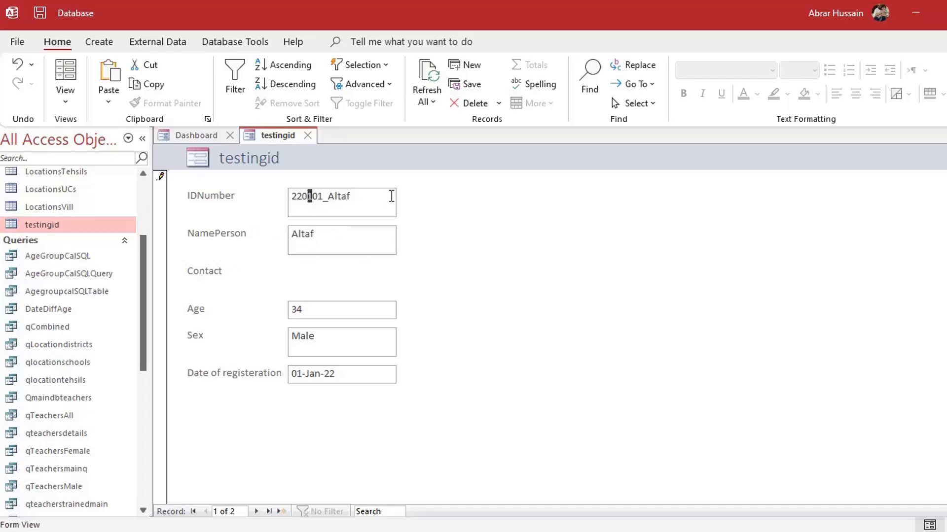
{"action": "left_click_drag", "start_coordinate": [391, 195], "coordinate": [287, 197]}
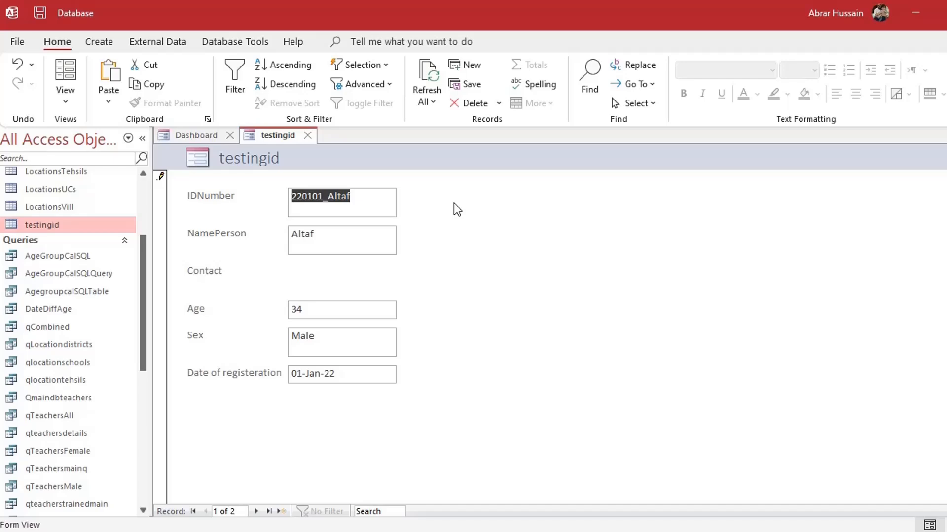
Switch the testingid form to Design View
{"action": "scroll", "coordinate": [86, 235], "scroll_direction": "up", "scroll_amount": 3}
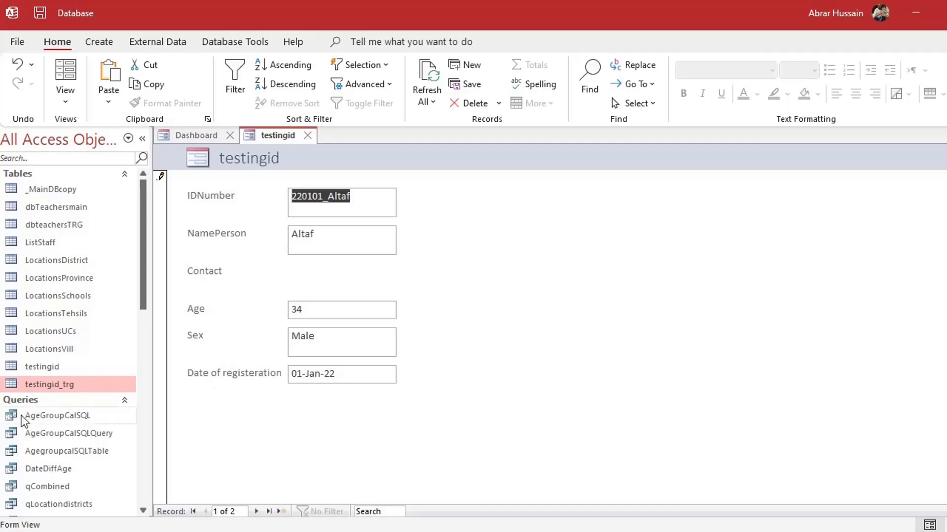
{"action": "scroll", "coordinate": [81, 425], "scroll_direction": "down", "scroll_amount": 5}
{"action": "scroll", "coordinate": [81, 425], "scroll_direction": "up", "scroll_amount": 5}
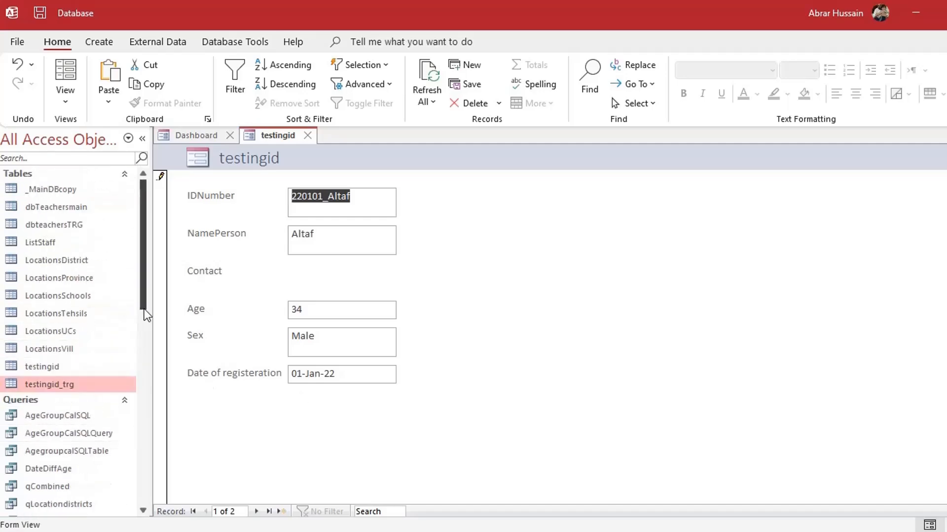
{"action": "left_click", "coordinate": [69, 101]}
{"action": "left_click", "coordinate": [70, 197]}
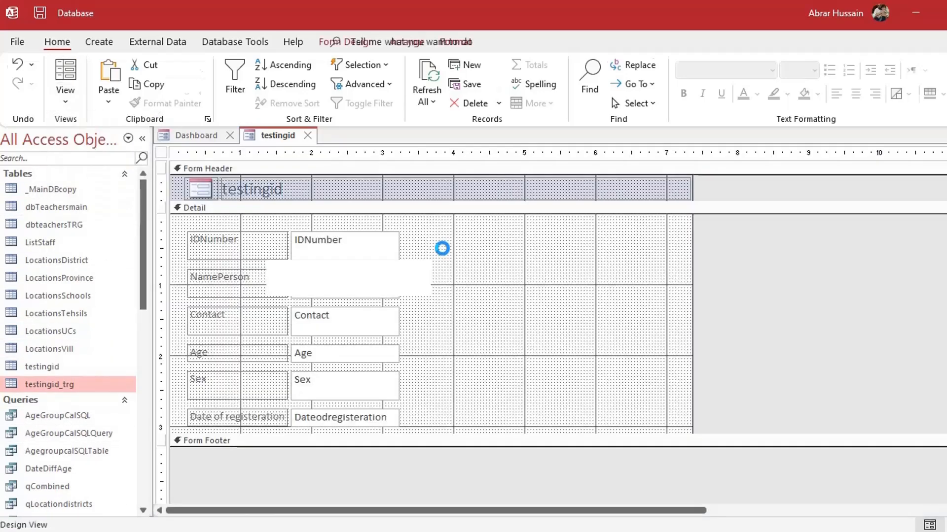
Draw a command button right of the IDNumber field, launching the Command Button Wizard
{"action": "left_click", "coordinate": [106, 44]}
{"action": "left_click", "coordinate": [365, 39]}
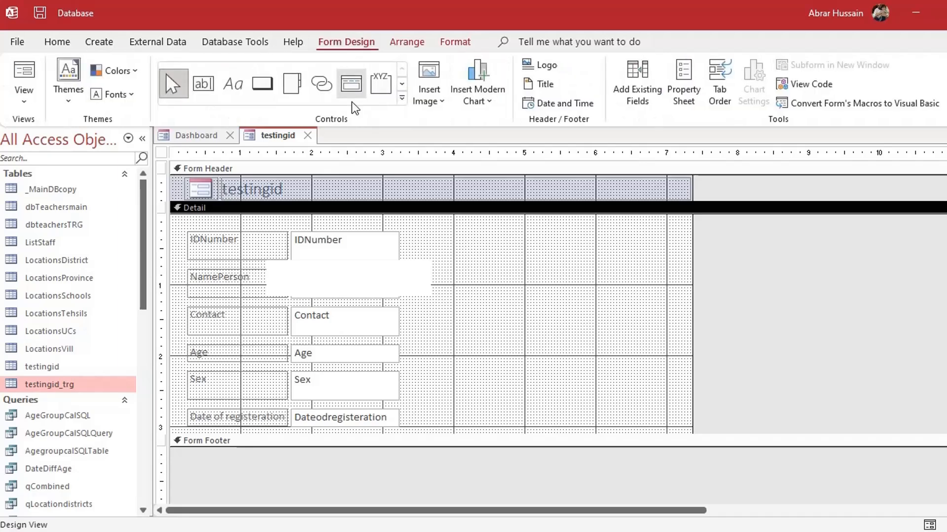
{"action": "left_click", "coordinate": [262, 83]}
{"action": "left_click_drag", "start_coordinate": [474, 237], "coordinate": [562, 272]}
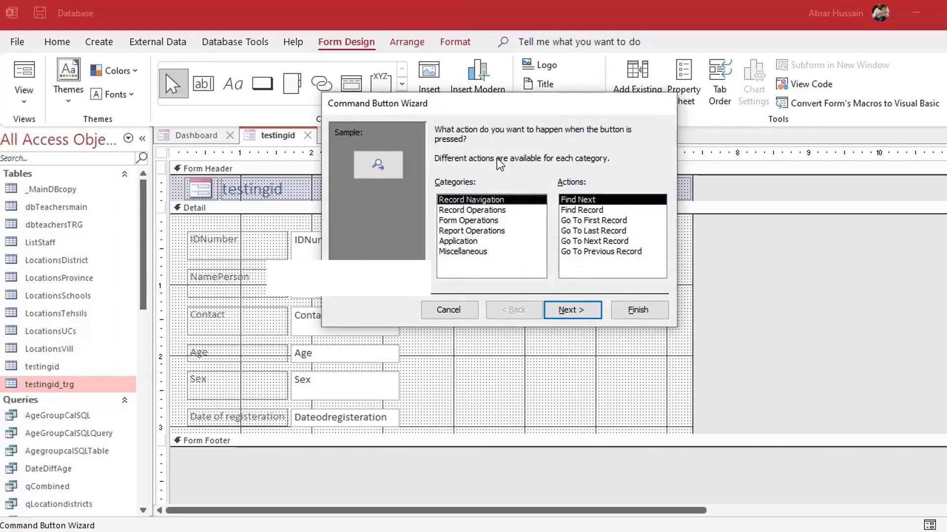
Make the button an Open Form action for testingid_trg showing all records, with a text caption
{"action": "left_click", "coordinate": [450, 222]}
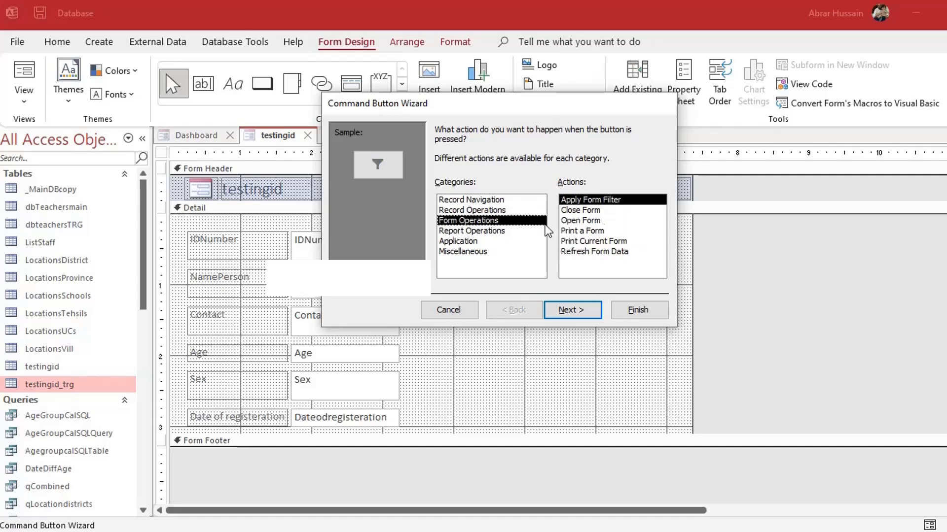
{"action": "left_click", "coordinate": [577, 221]}
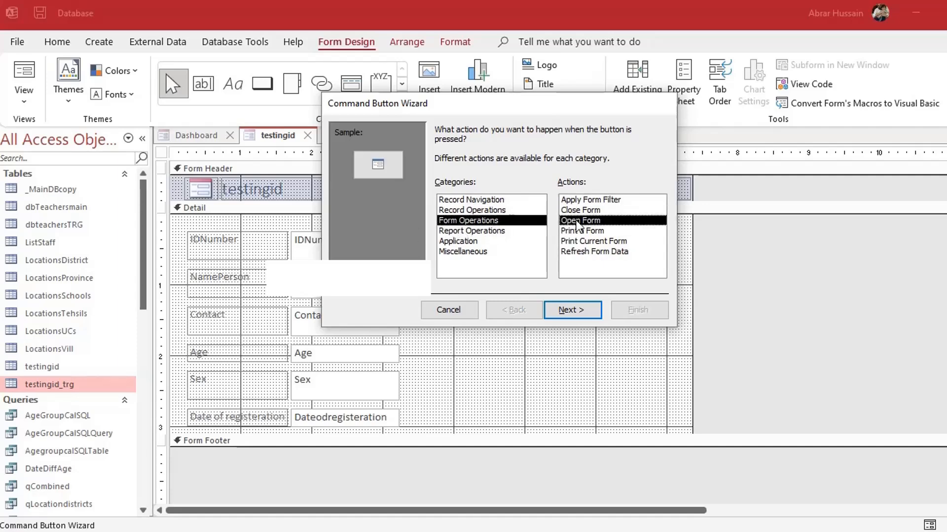
{"action": "left_click", "coordinate": [572, 311]}
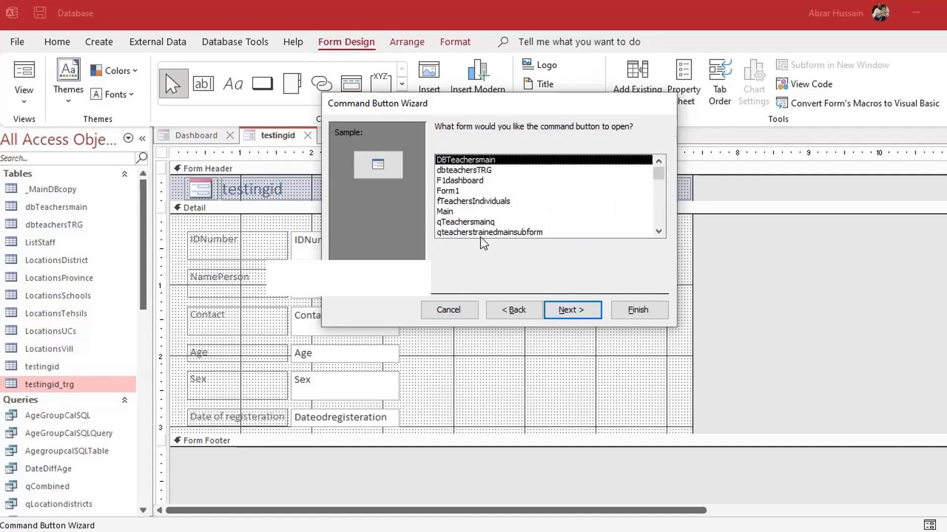
{"action": "scroll", "coordinate": [477, 235], "scroll_direction": "down", "scroll_amount": 1}
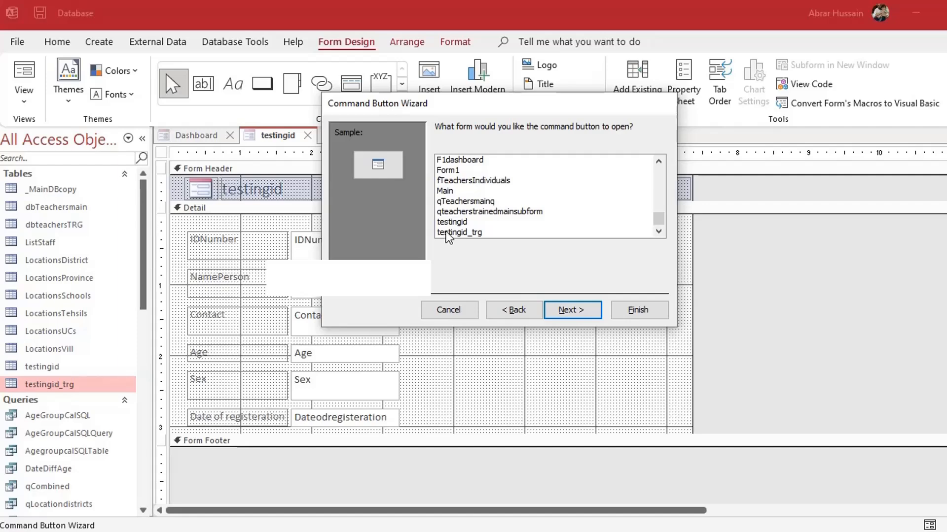
{"action": "left_click", "coordinate": [472, 234]}
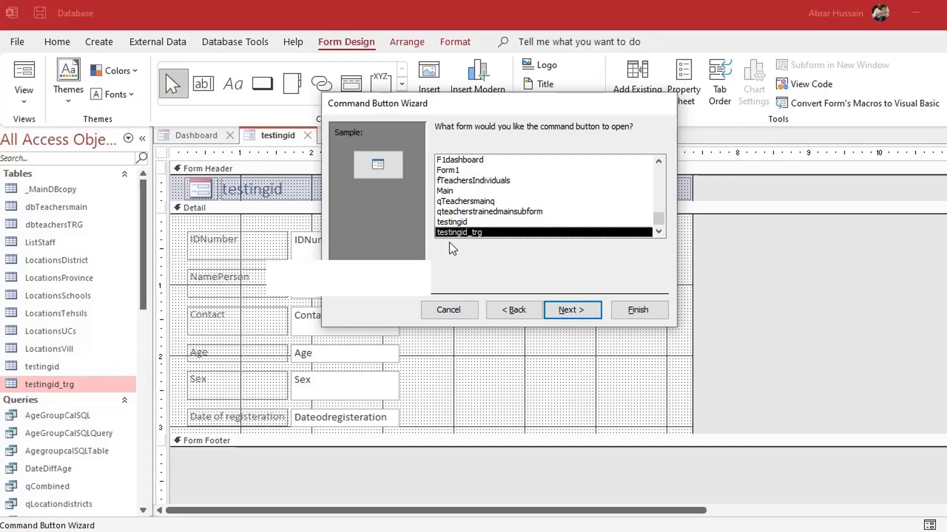
{"action": "left_click", "coordinate": [558, 310]}
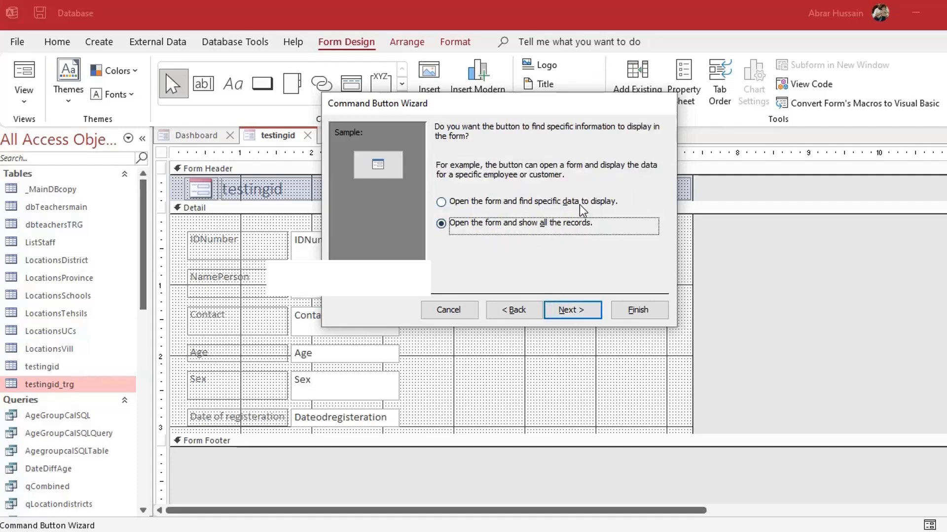
{"action": "left_click", "coordinate": [585, 308]}
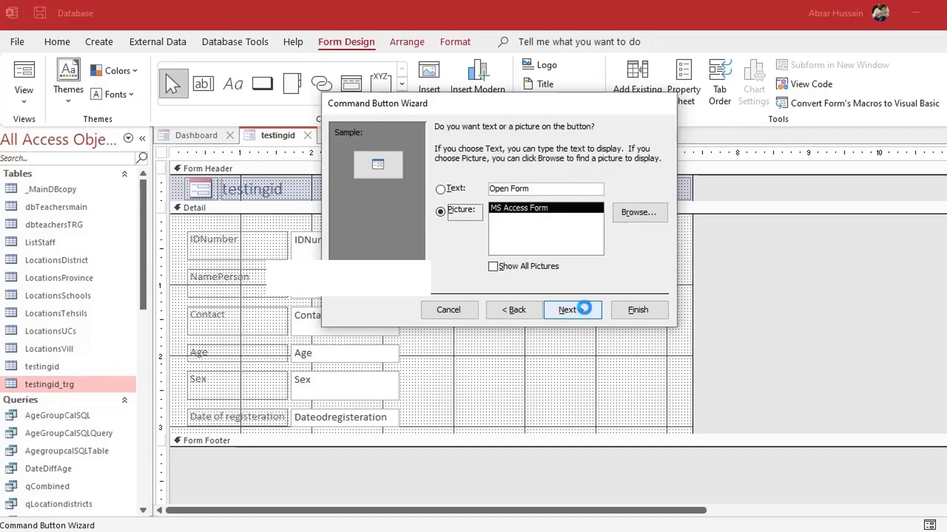
{"action": "left_click", "coordinate": [450, 189]}
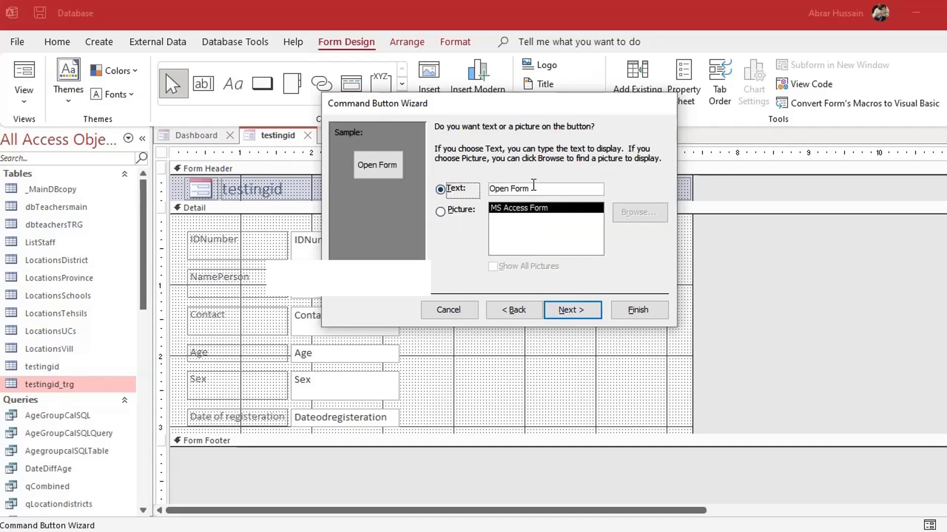
{"action": "left_click", "coordinate": [572, 310]}
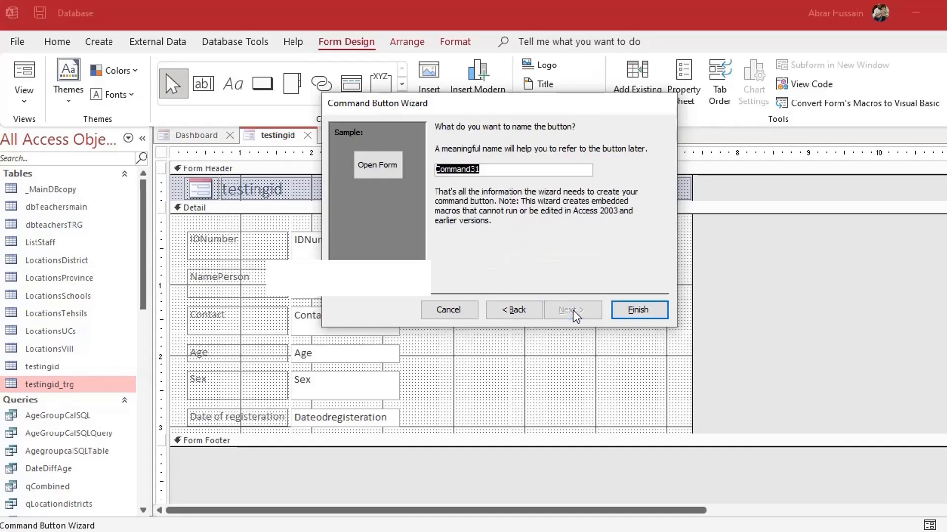
{"action": "left_click", "coordinate": [637, 310]}
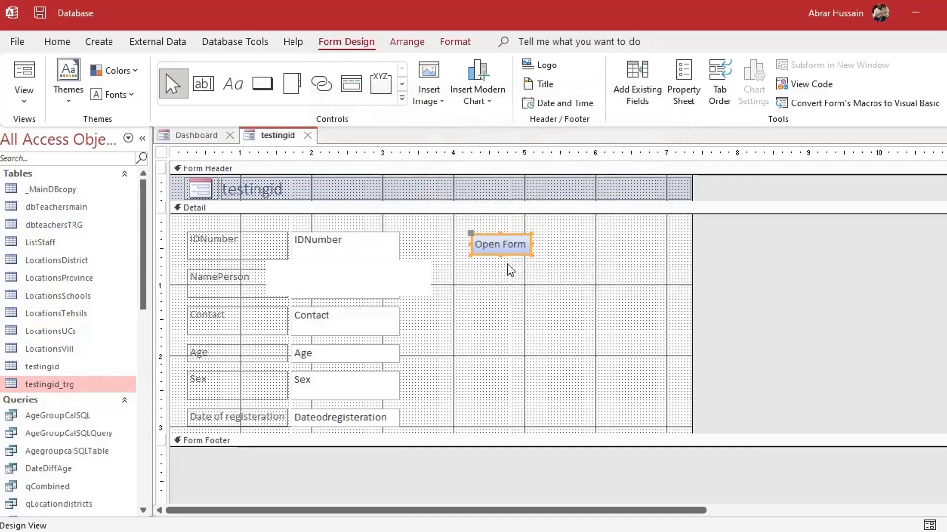
Preview the testingid form with its new button in Form View
{"action": "left_click", "coordinate": [16, 73]}
{"action": "left_click", "coordinate": [348, 243]}
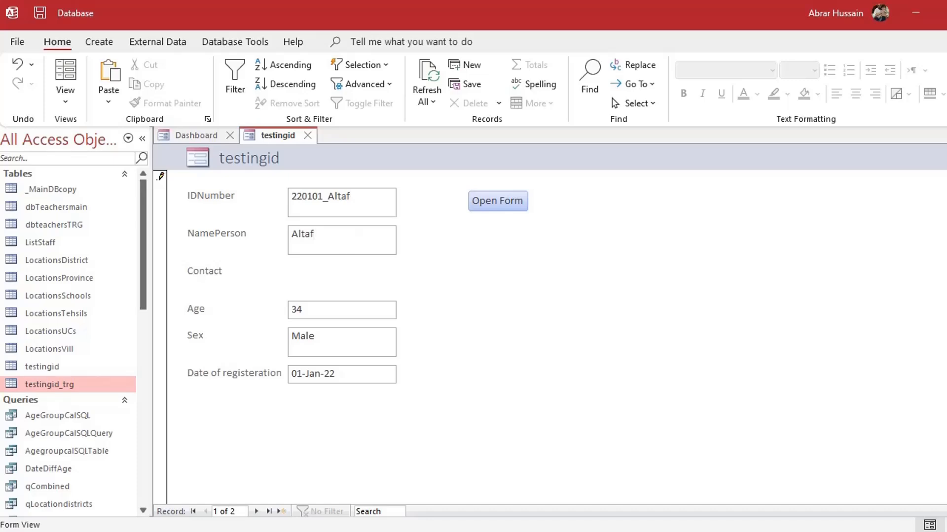
{"action": "left_click", "coordinate": [349, 373]}
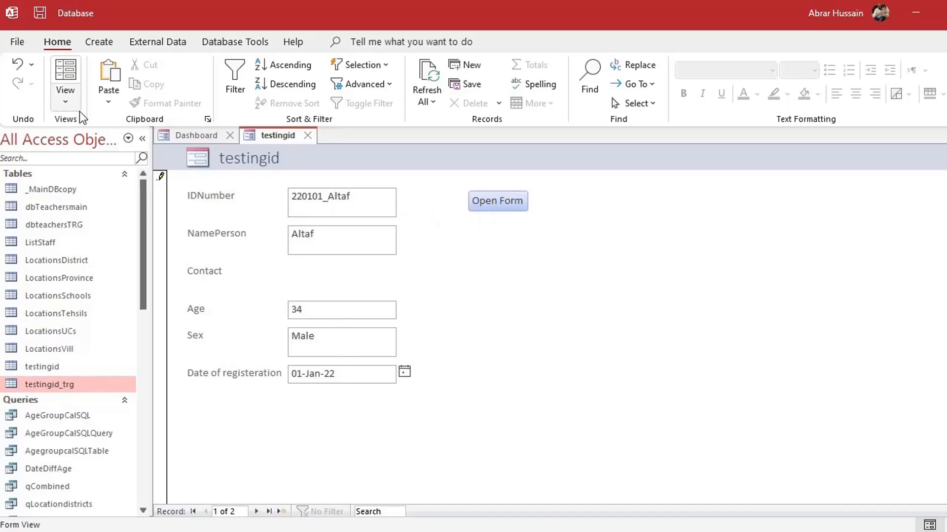
Change the button caption from 'Open Form' to 'Training Form' in Design View
{"action": "left_click", "coordinate": [65, 98]}
{"action": "left_click", "coordinate": [110, 203]}
{"action": "left_click", "coordinate": [508, 239]}
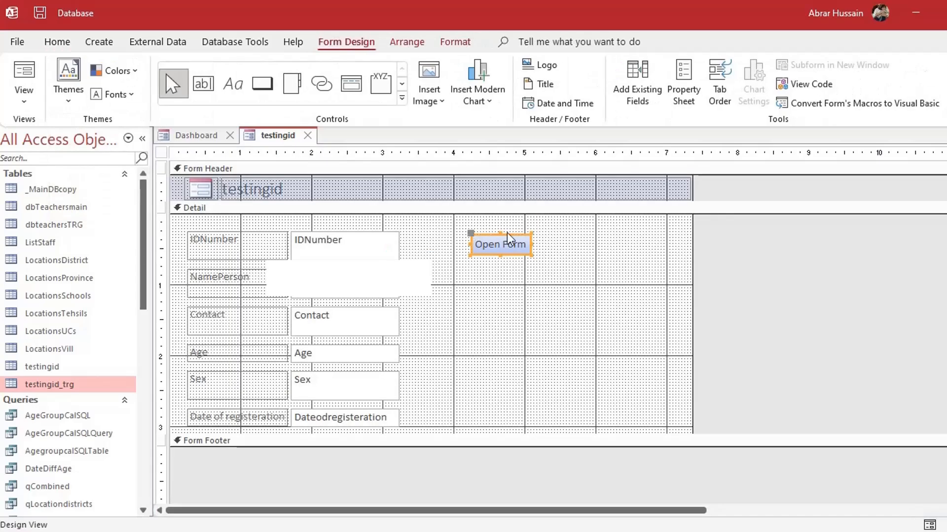
{"action": "left_click", "coordinate": [507, 241]}
{"action": "left_click_drag", "start_coordinate": [499, 244], "coordinate": [434, 238]}
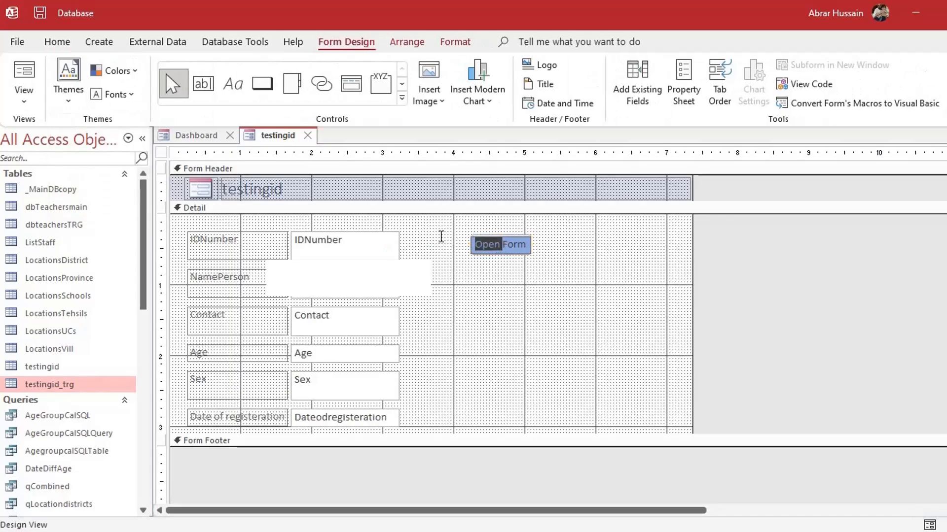
{"action": "type", "text": "Training"}
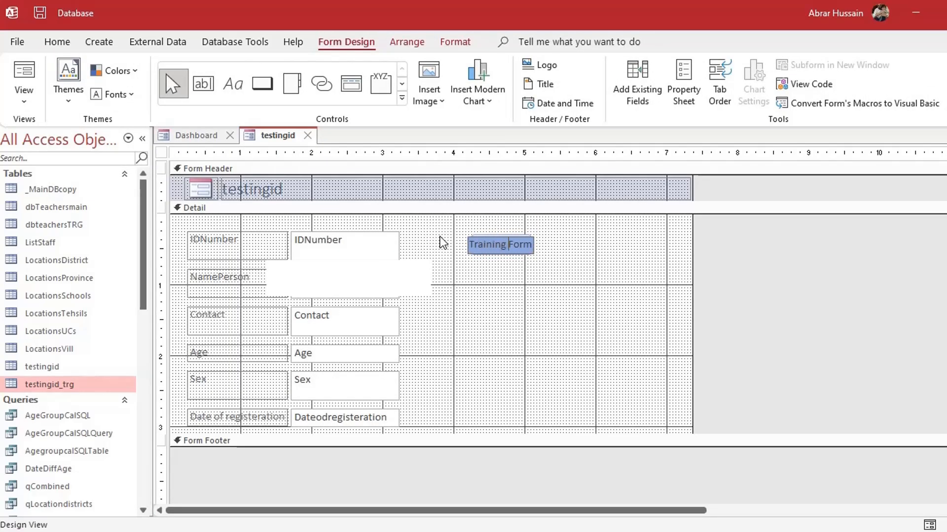
{"action": "left_click", "coordinate": [490, 262]}
{"action": "left_click", "coordinate": [490, 262]}
{"action": "left_click", "coordinate": [24, 79]}
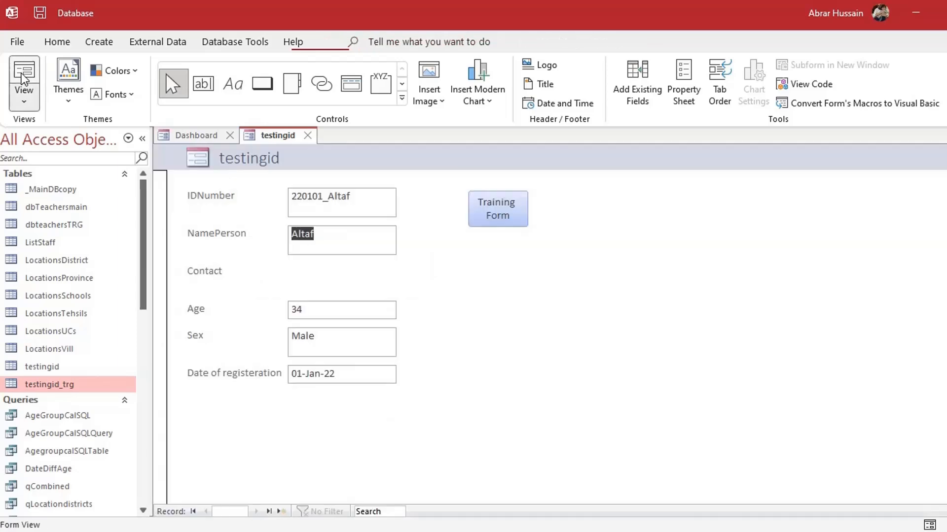
{"action": "left_click", "coordinate": [499, 213]}
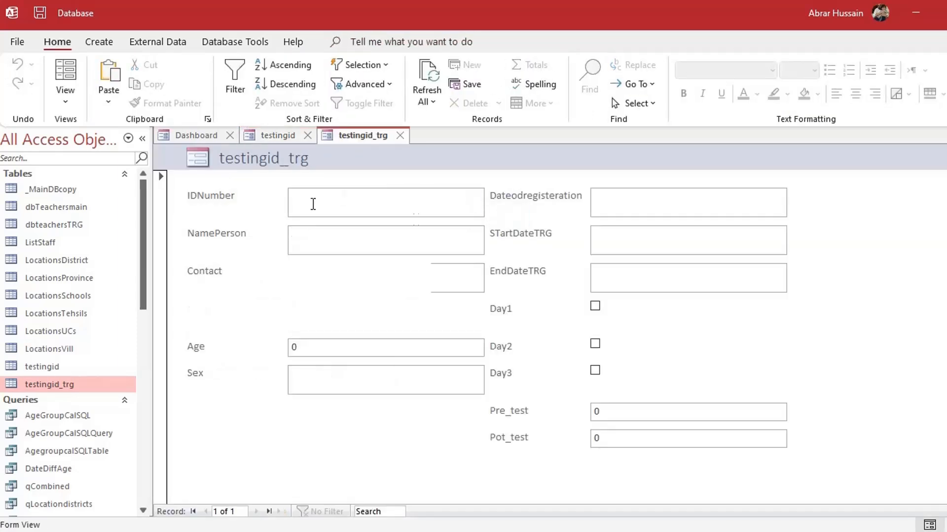
{"action": "left_click", "coordinate": [400, 136]}
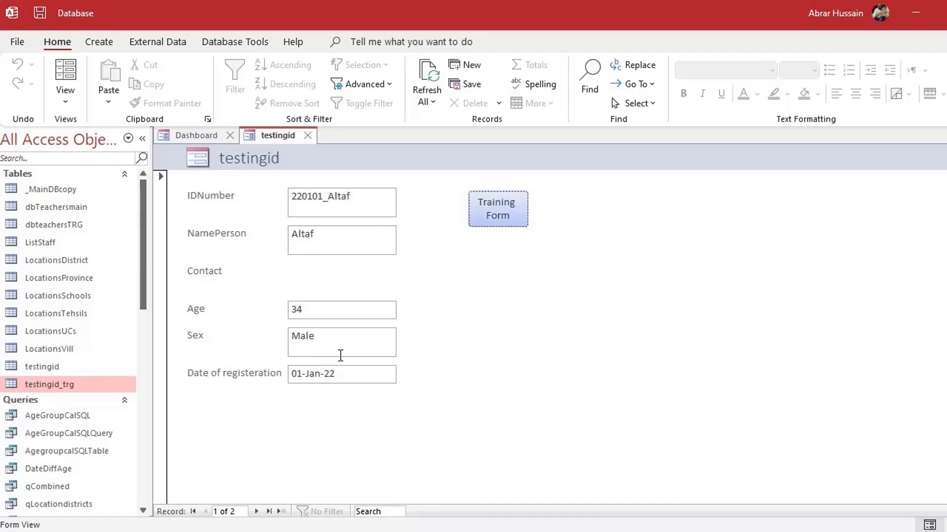
{"action": "left_click", "coordinate": [499, 211]}
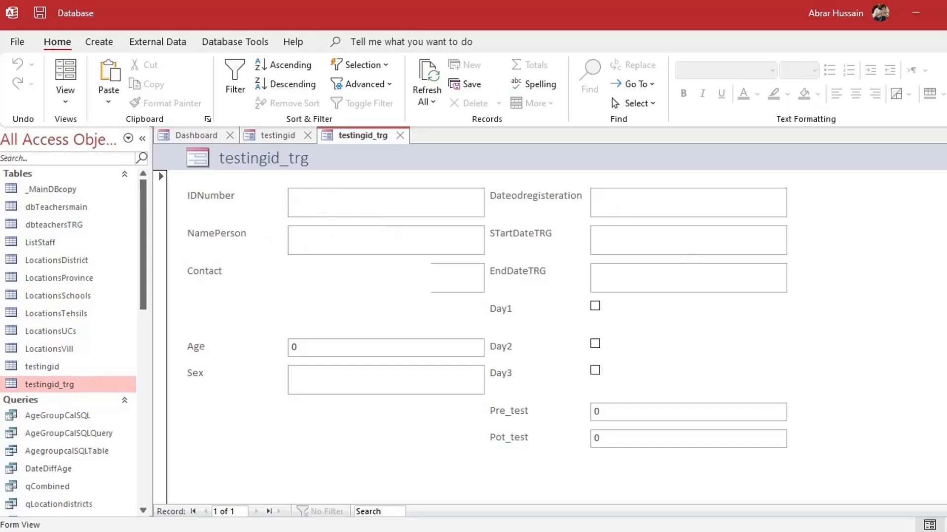
{"action": "left_click", "coordinate": [635, 199]}
{"action": "left_click", "coordinate": [626, 238]}
{"action": "left_click", "coordinate": [627, 277]}
{"action": "left_click", "coordinate": [625, 271]}
{"action": "left_click", "coordinate": [398, 137]}
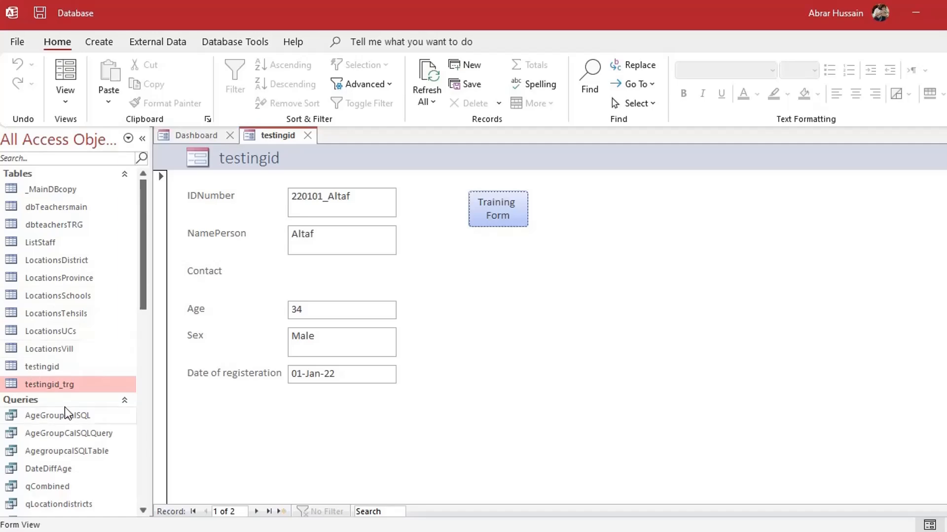
{"action": "scroll", "coordinate": [64, 407], "scroll_direction": "down", "scroll_amount": 10}
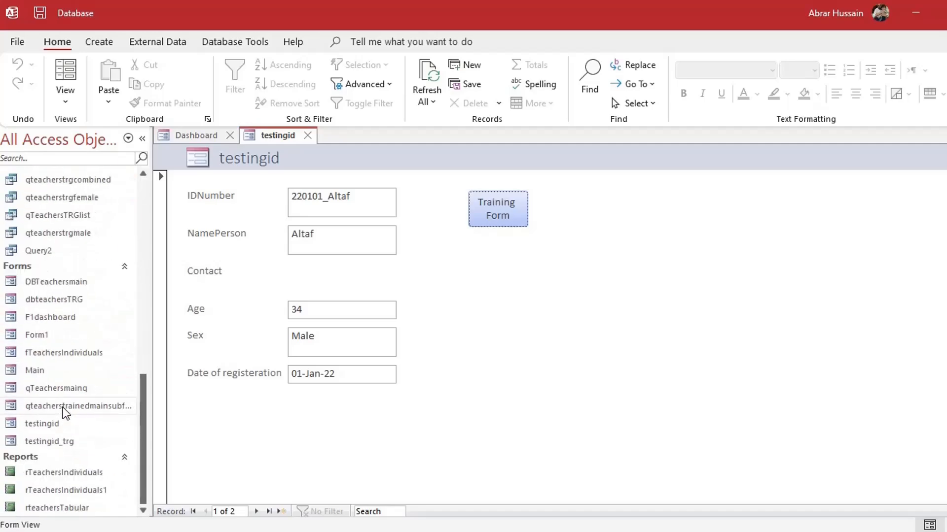
Open testingid_trg in Design View and create an empty Form_Load procedure via Code Builder
{"action": "right_click", "coordinate": [66, 441]}
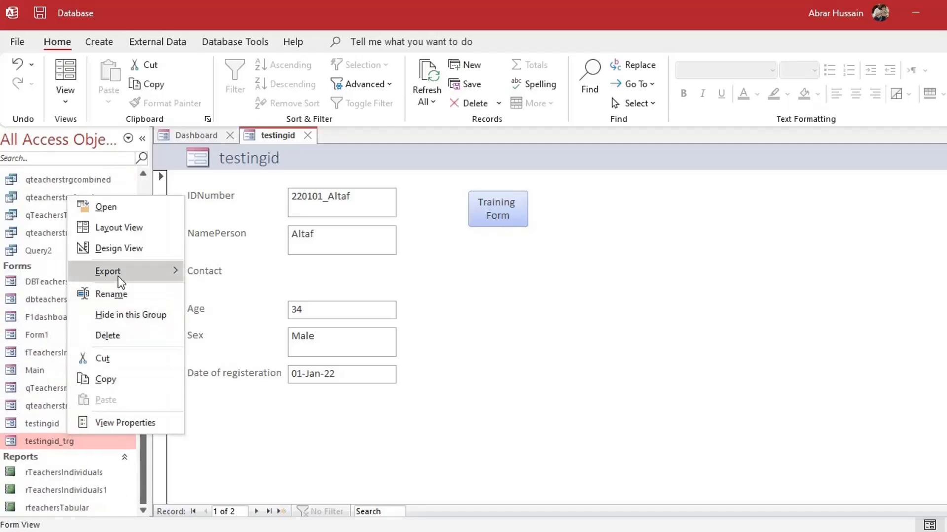
{"action": "left_click", "coordinate": [122, 249]}
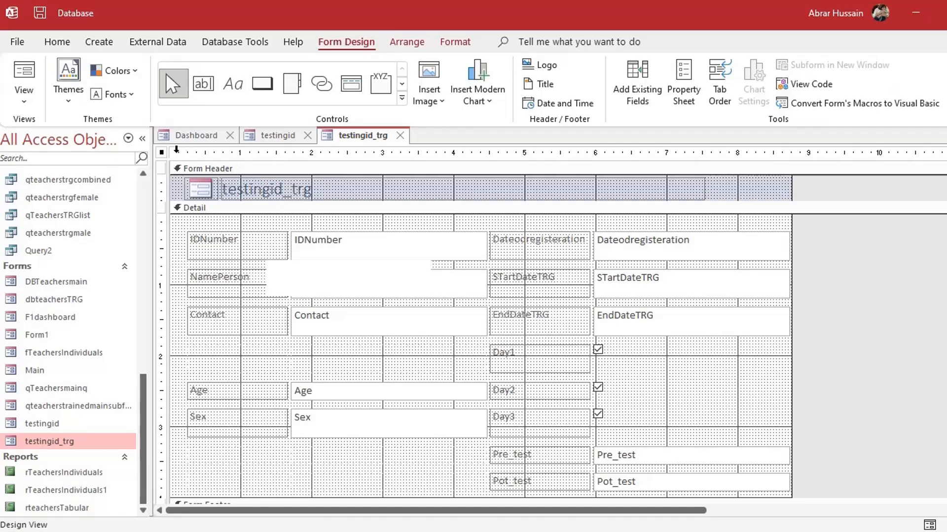
{"action": "double_click", "coordinate": [163, 152]}
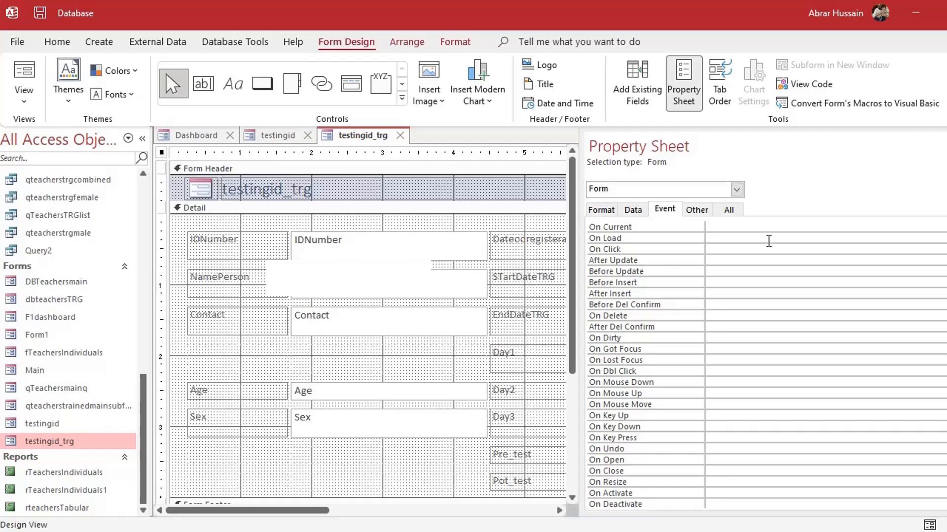
{"action": "left_click", "coordinate": [665, 209]}
{"action": "left_click", "coordinate": [740, 239]}
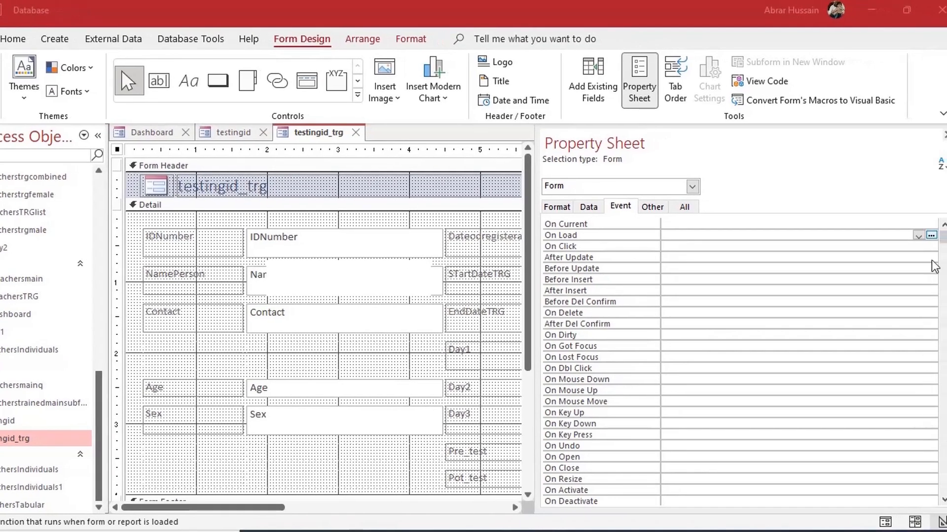
{"action": "left_click", "coordinate": [931, 235]}
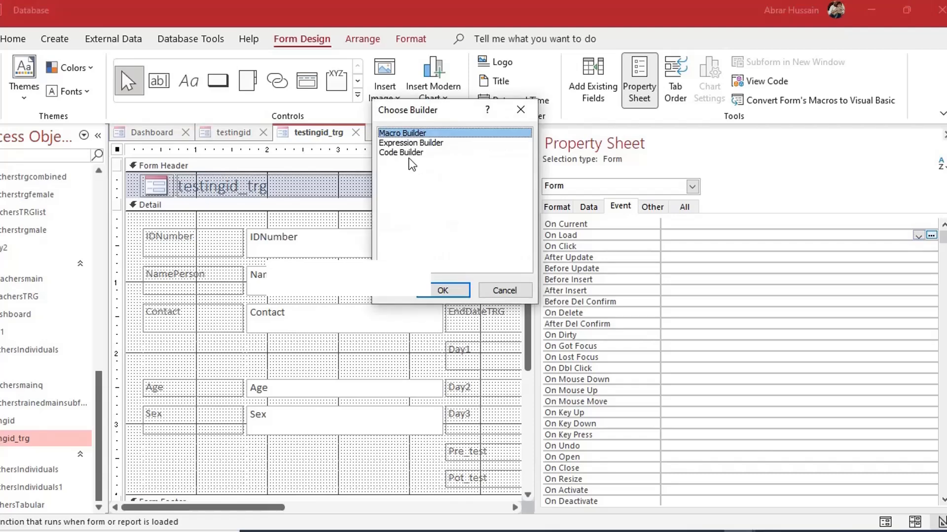
{"action": "left_click", "coordinate": [402, 153]}
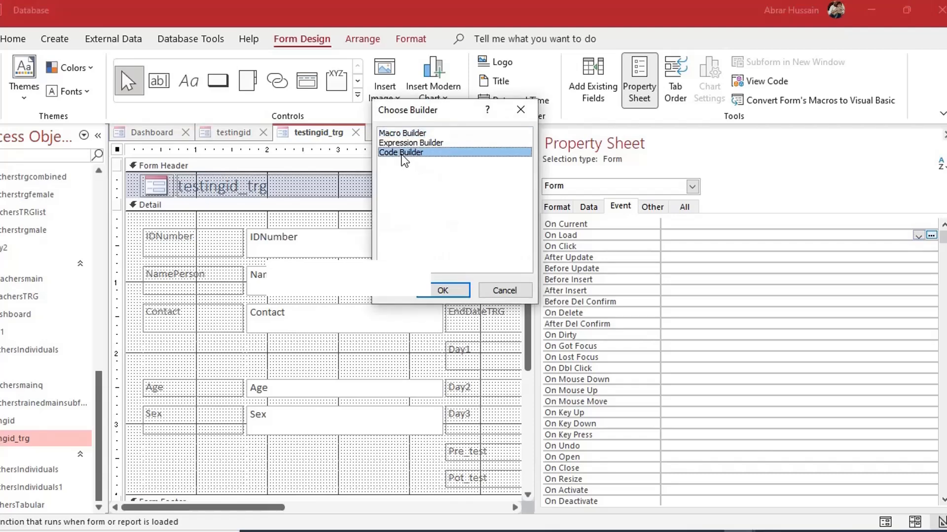
{"action": "left_click", "coordinate": [443, 290]}
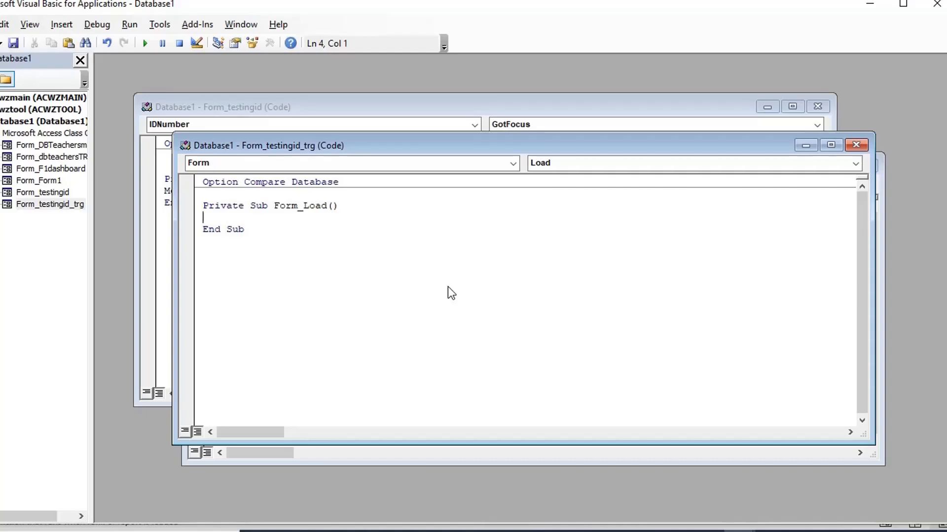
{"action": "key", "text": "alt+Tab"}
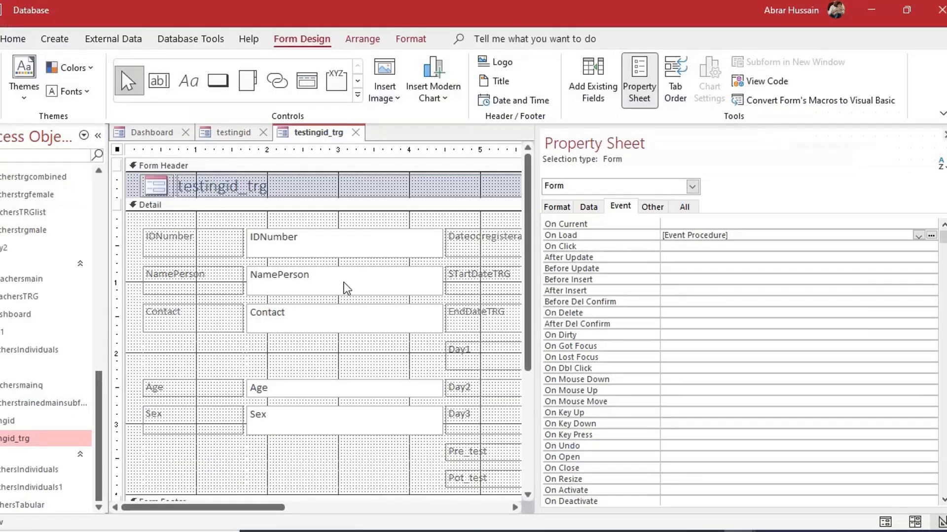
{"action": "left_click", "coordinate": [205, 133]}
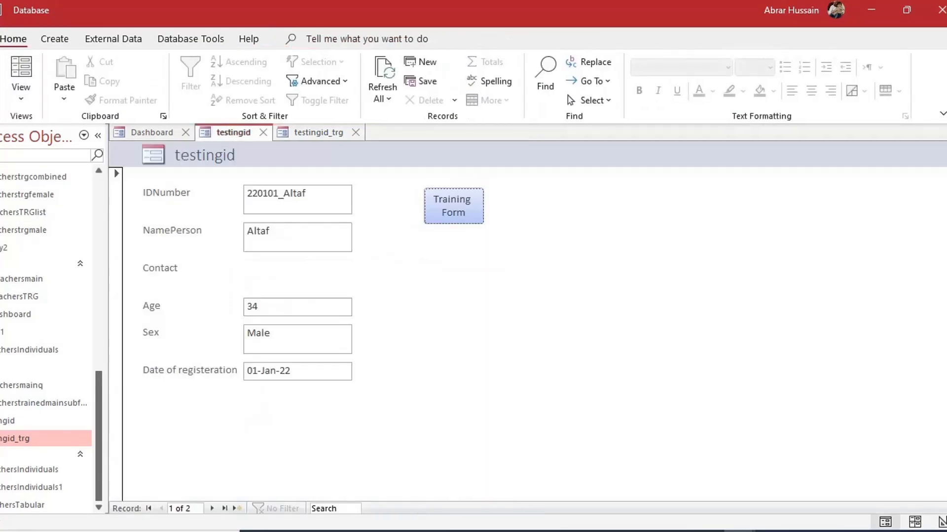
{"action": "left_click", "coordinate": [310, 135]}
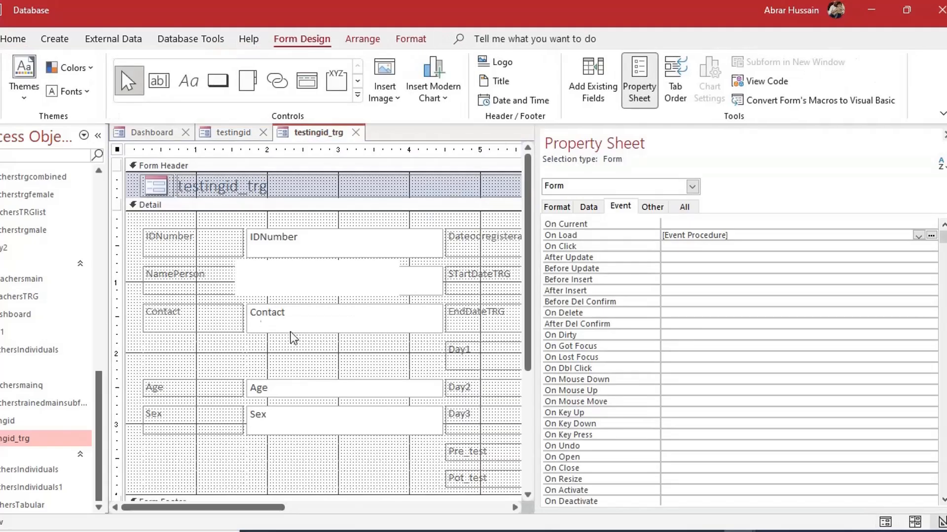
{"action": "left_click", "coordinate": [208, 133]}
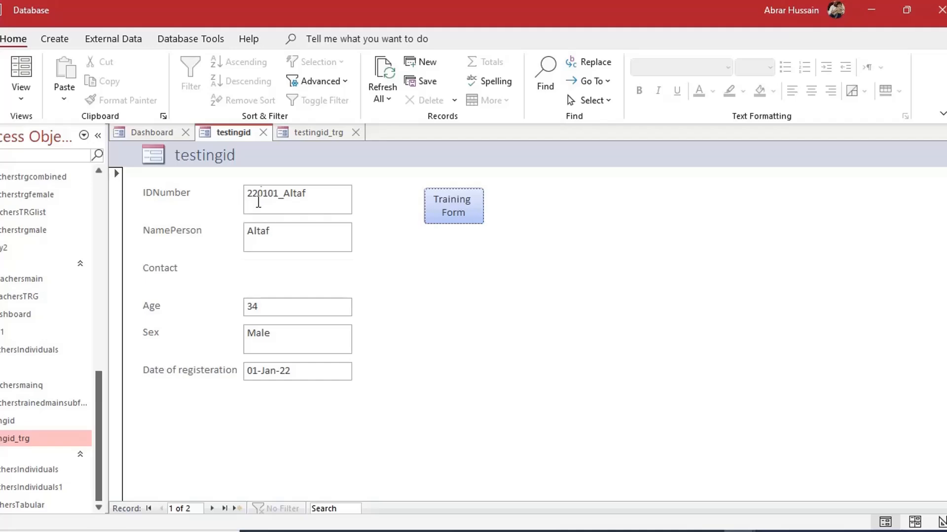
{"action": "left_click", "coordinate": [316, 133]}
{"action": "left_click", "coordinate": [239, 134]}
{"action": "left_click", "coordinate": [322, 134]}
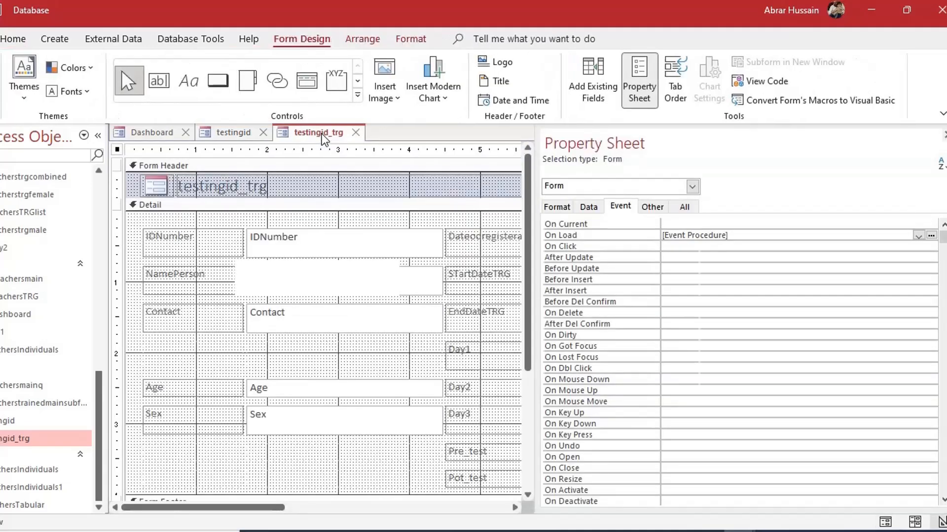
{"action": "key", "text": "F4"}
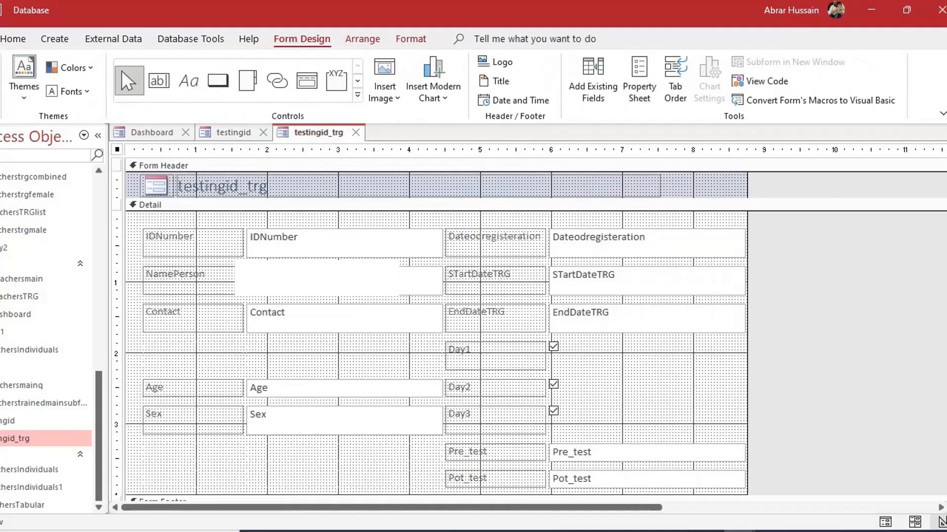
{"action": "left_click", "coordinate": [231, 132]}
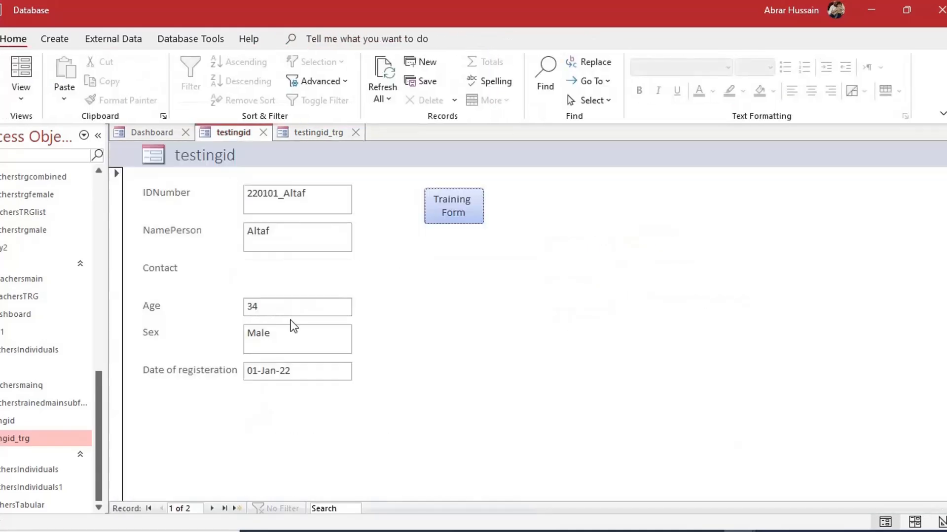
{"action": "left_click", "coordinate": [319, 136]}
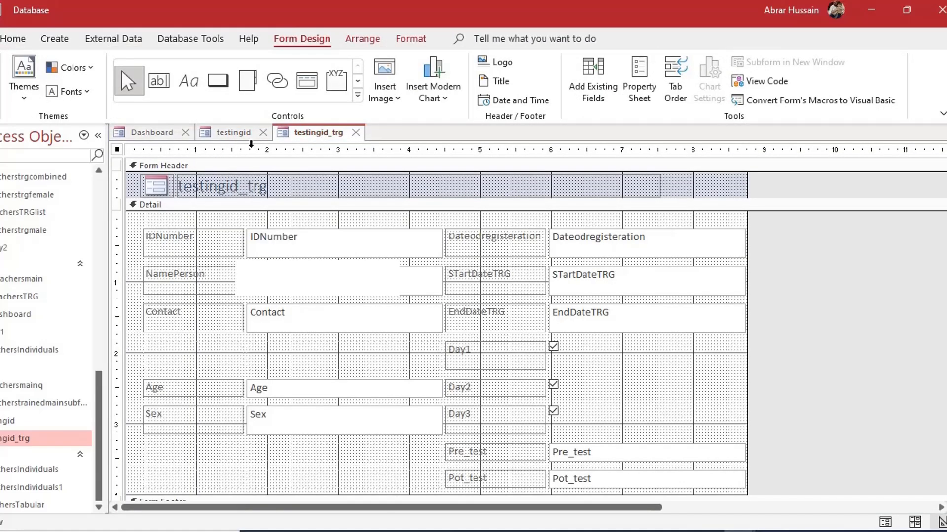
{"action": "left_click", "coordinate": [231, 136]}
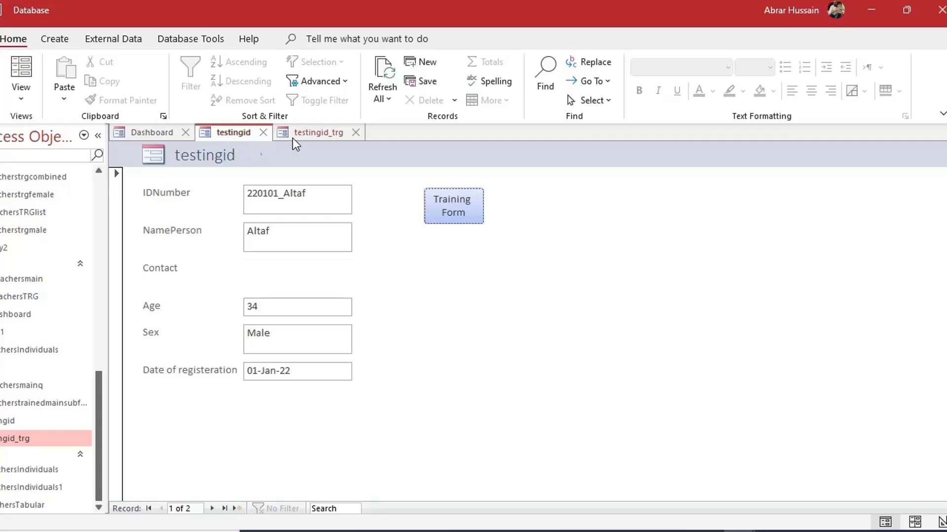
{"action": "left_click", "coordinate": [304, 132]}
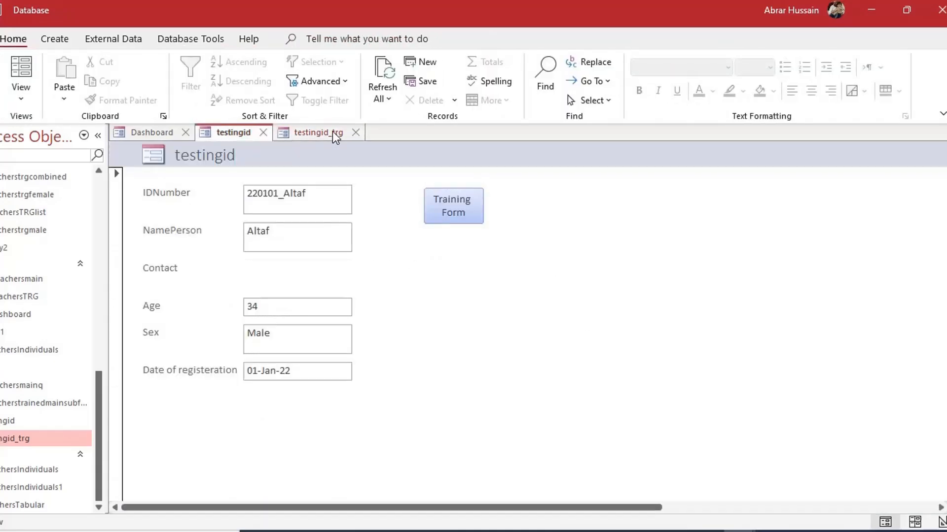
{"action": "left_click", "coordinate": [332, 132]}
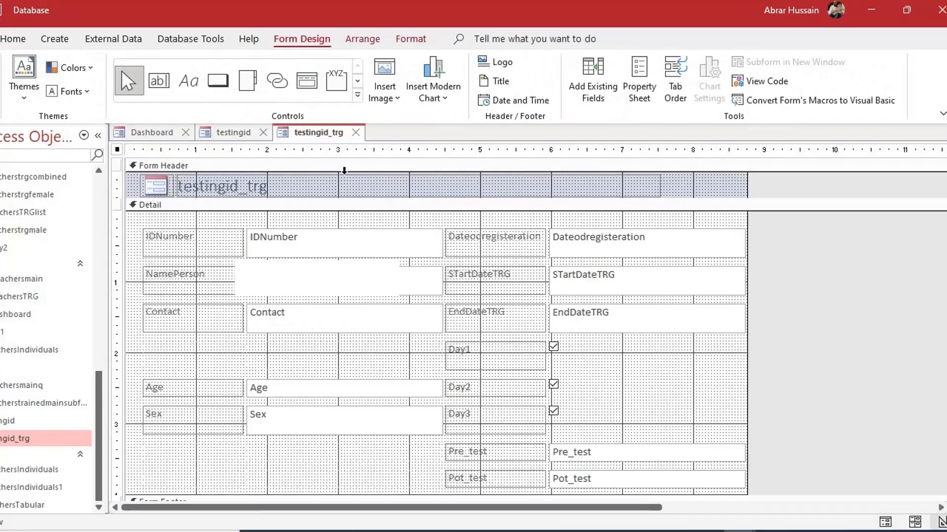
{"action": "double_click", "coordinate": [124, 161]}
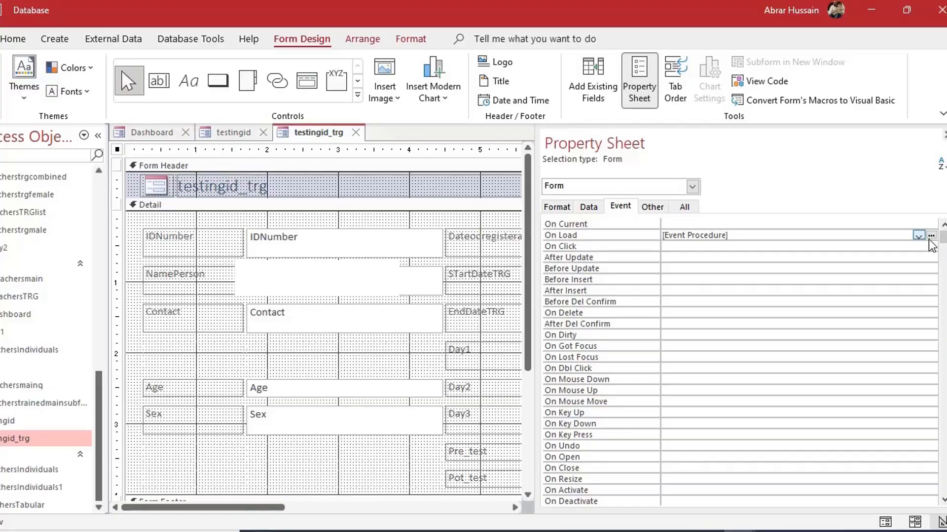
{"action": "left_click", "coordinate": [931, 236]}
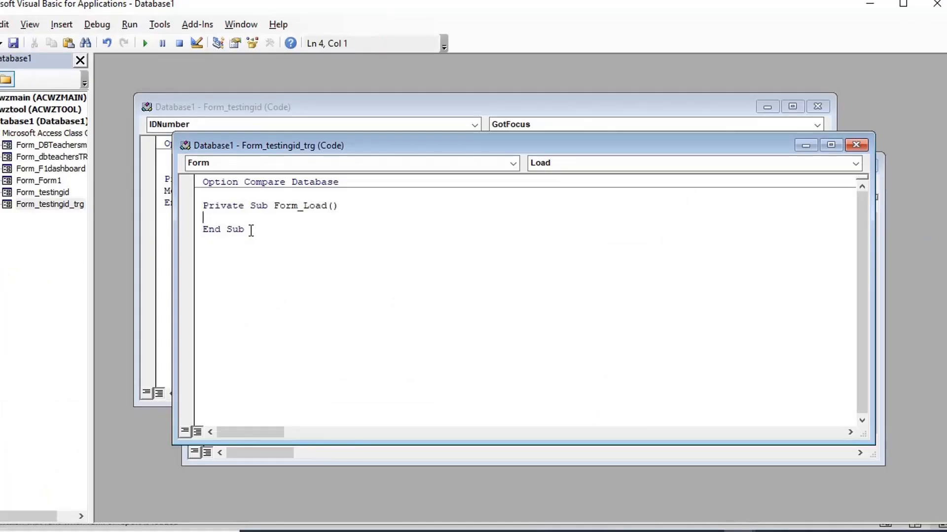
{"action": "left_click", "coordinate": [738, 531]}
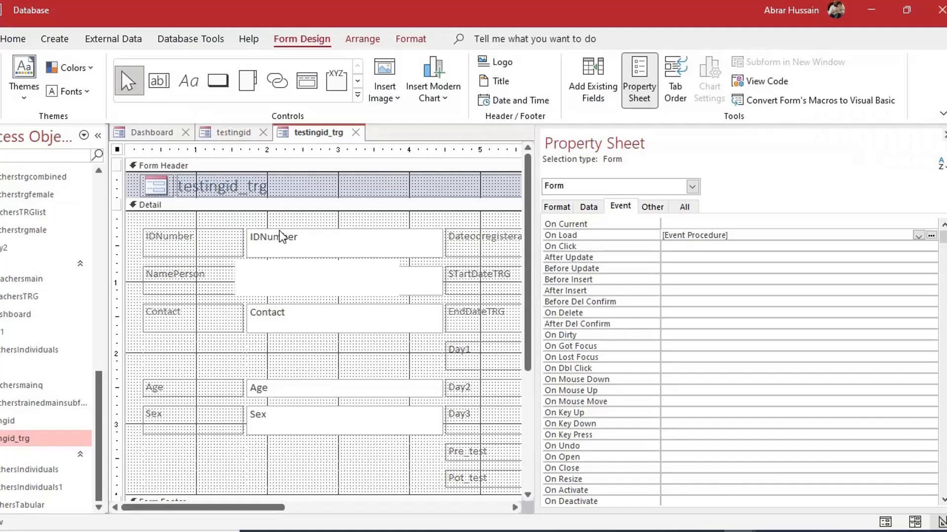
Copy the control name IDNumber into Form_Load and follow it with '='
{"action": "left_click", "coordinate": [308, 234]}
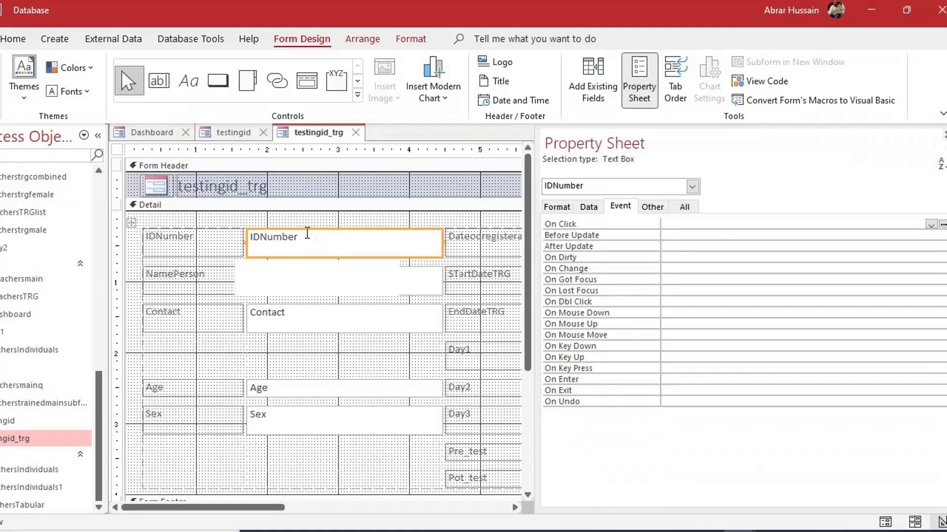
{"action": "left_click", "coordinate": [652, 207]}
{"action": "double_click", "coordinate": [704, 224]}
{"action": "key", "text": "ctrl+c"}
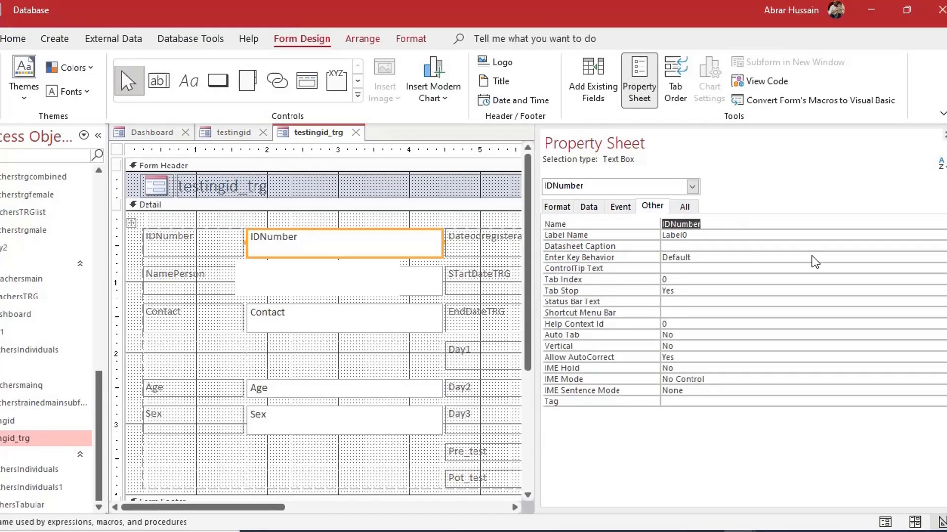
{"action": "key", "text": "alt+F11"}
{"action": "key", "text": "ctrl+v"}
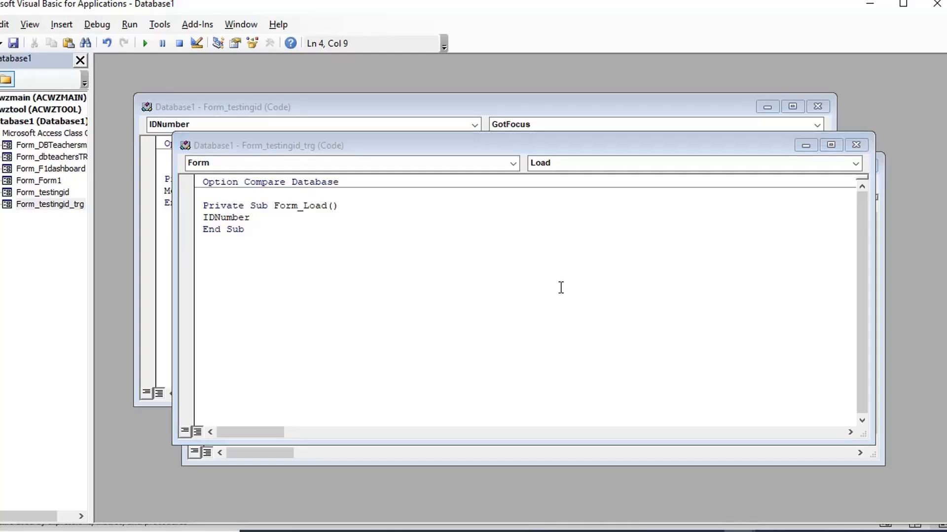
{"action": "key", "text": "alt+F11"}
{"action": "key", "text": "alt+F11"}
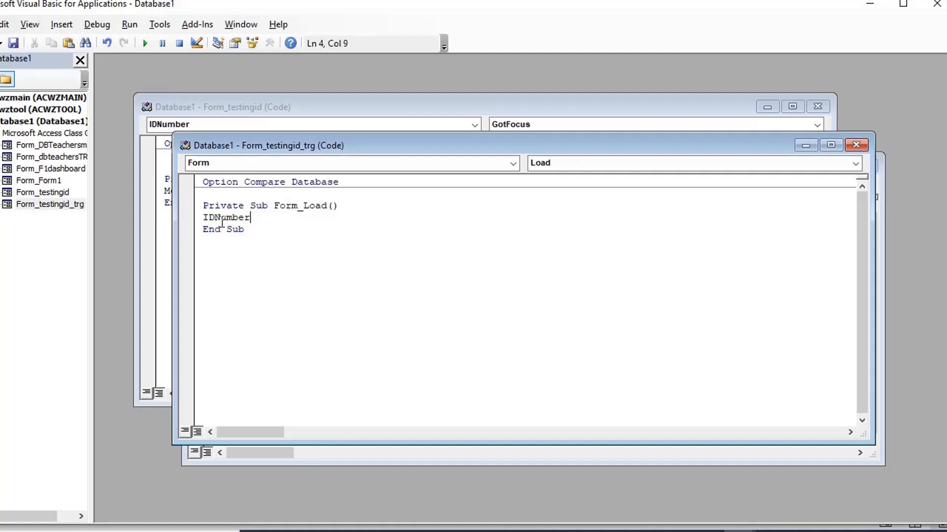
{"action": "type", "text": "="}
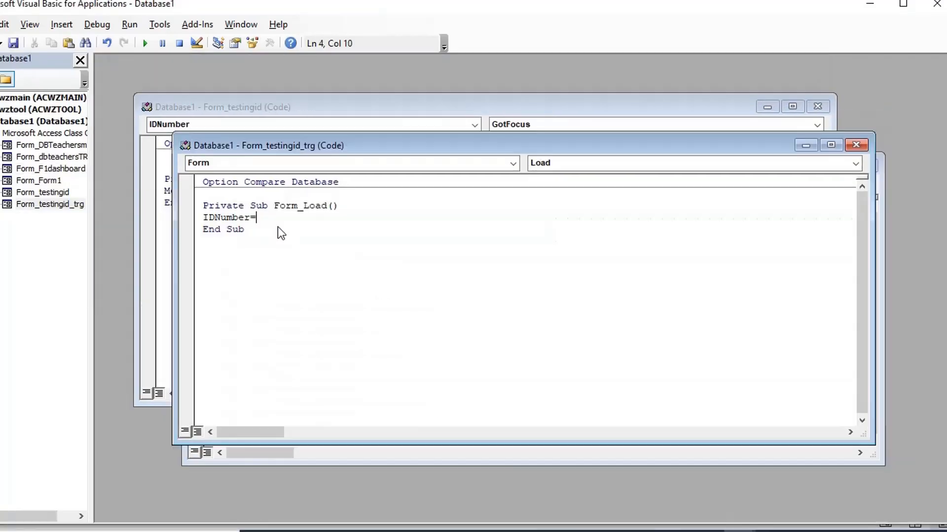
{"action": "key", "text": "alt+F11"}
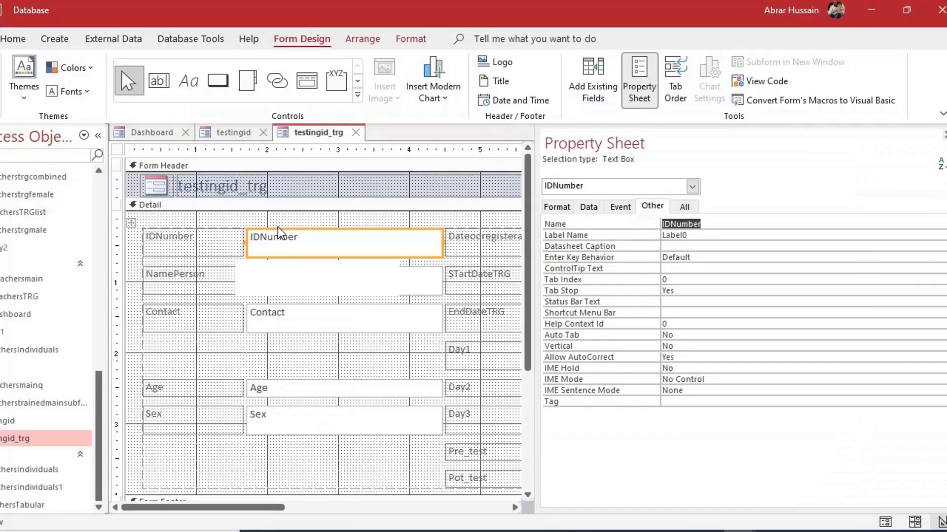
Paste testingid's record source name after the '=' and prefix it with 'Form_'
{"action": "left_click", "coordinate": [232, 137]}
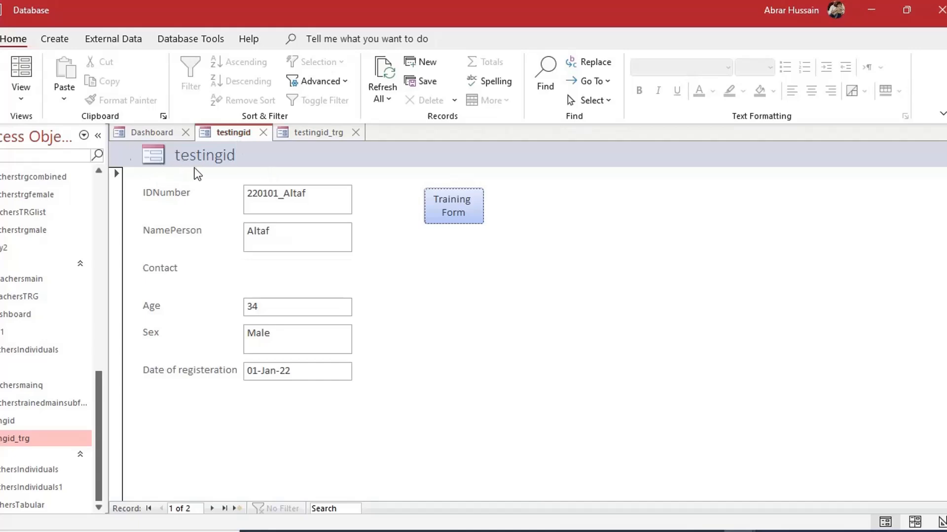
{"action": "left_click", "coordinate": [21, 94]}
{"action": "left_click", "coordinate": [58, 198]}
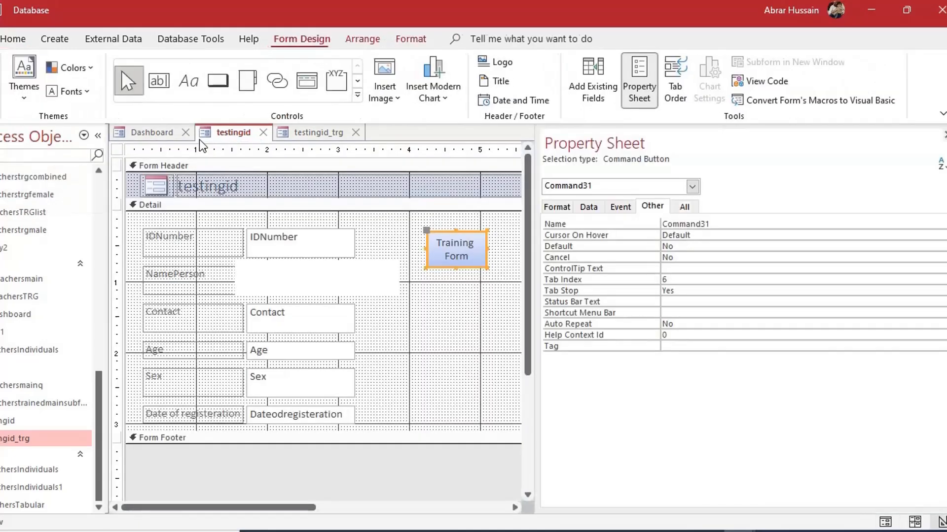
{"action": "left_click", "coordinate": [575, 207]}
{"action": "left_click", "coordinate": [567, 209]}
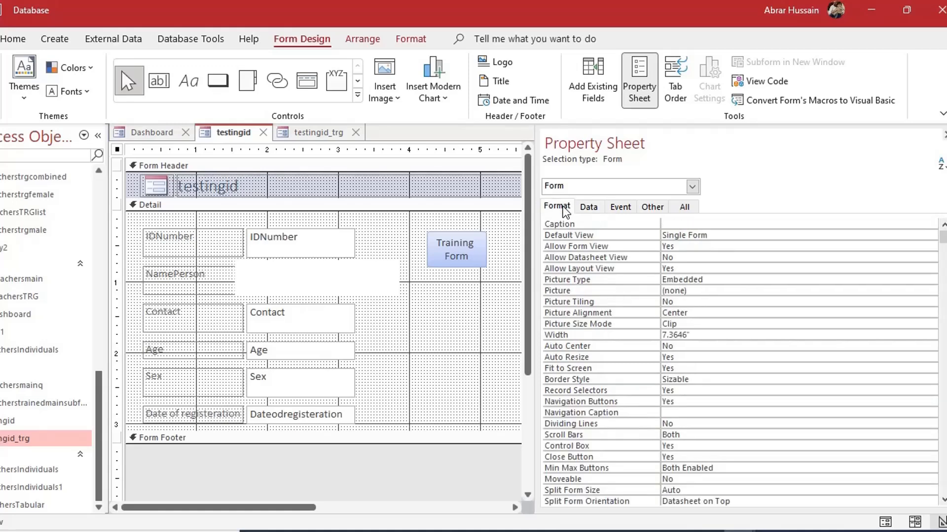
{"action": "left_click", "coordinate": [590, 206]}
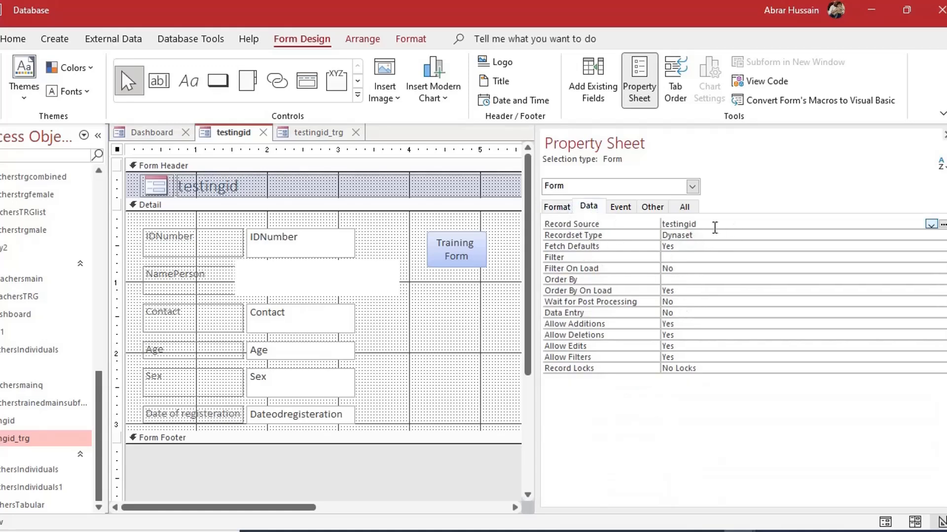
{"action": "double_click", "coordinate": [690, 224]}
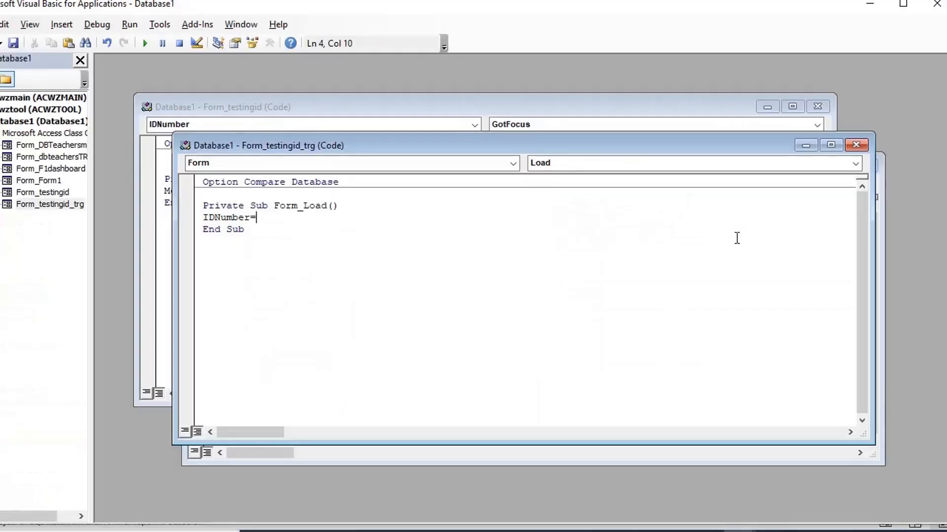
{"action": "type", "text": "testingid"}
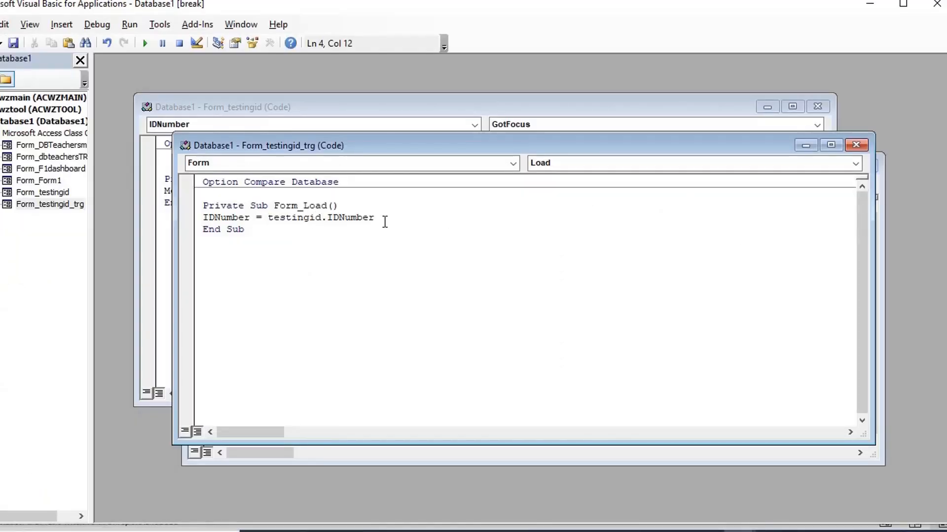
{"action": "type", "text": "Form_"}
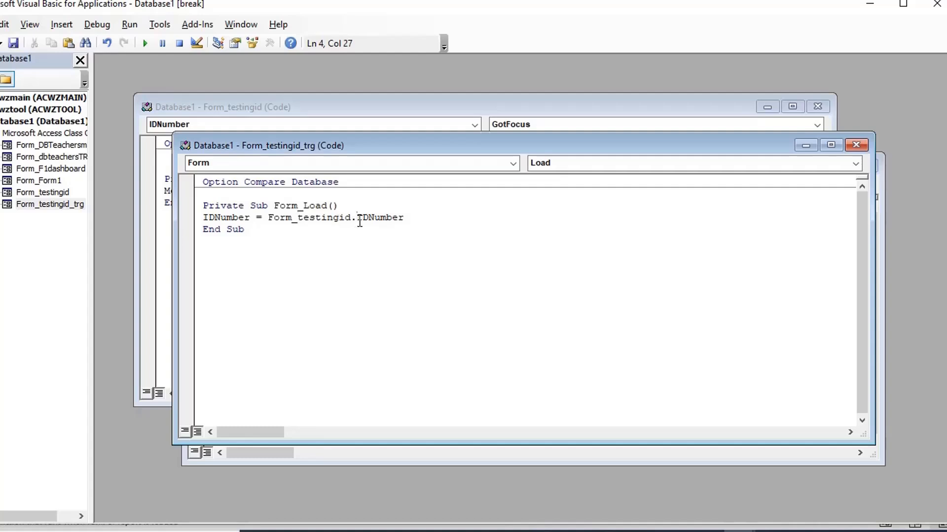
Save the IDNumber Form_Load code for both forms and close the VBA editor
{"action": "left_click_drag", "start_coordinate": [356, 217], "coordinate": [405, 217]}
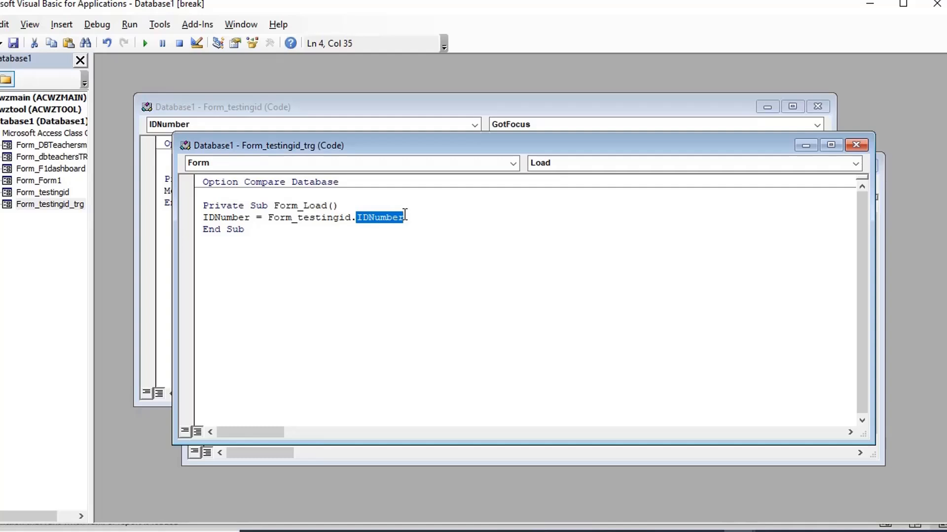
{"action": "left_click", "coordinate": [436, 227]}
{"action": "key", "text": "ctrl+s"}
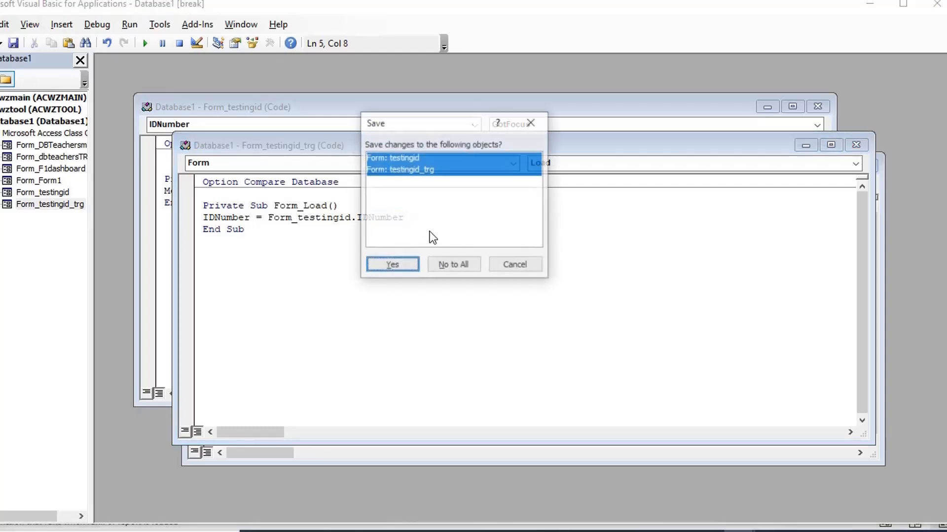
{"action": "left_click", "coordinate": [386, 270]}
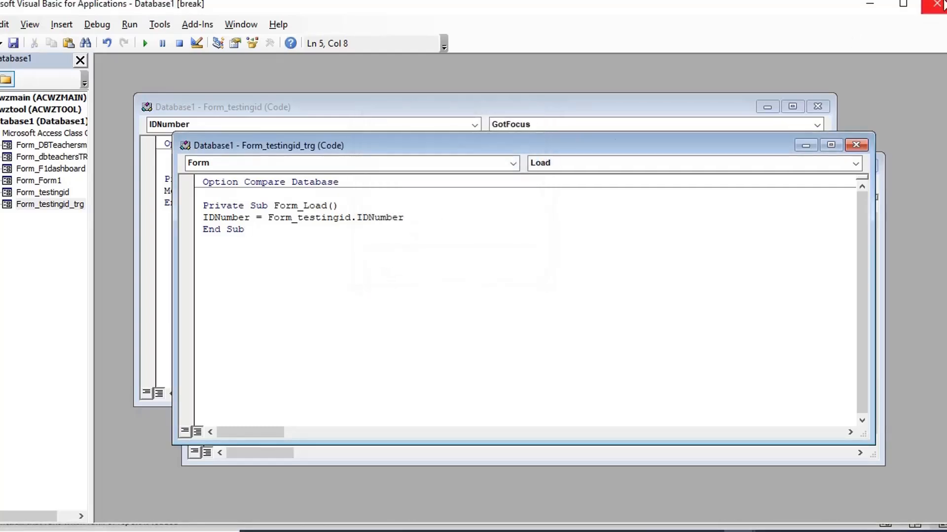
{"action": "left_click", "coordinate": [933, 11]}
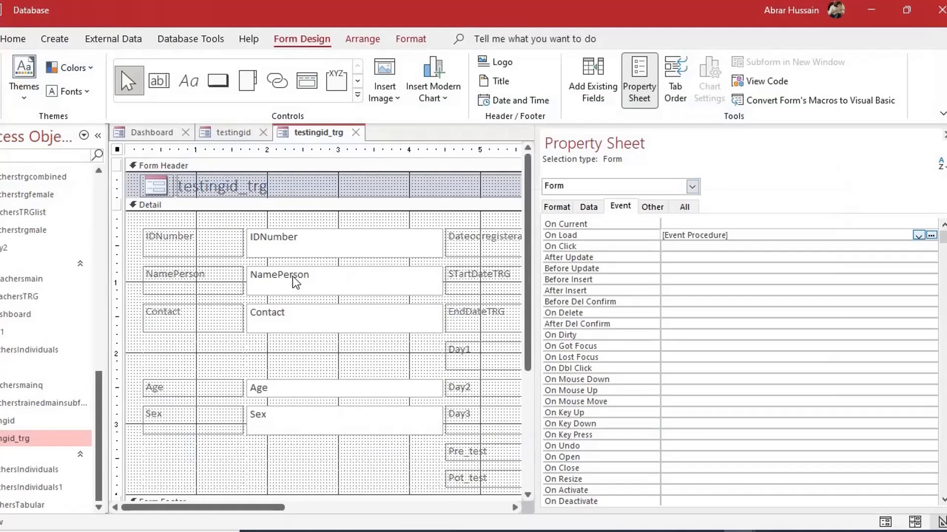
Close testingid_trg and view the first testingid record's fields in Form View
{"action": "left_click", "coordinate": [355, 132]}
{"action": "left_click", "coordinate": [0, 70]}
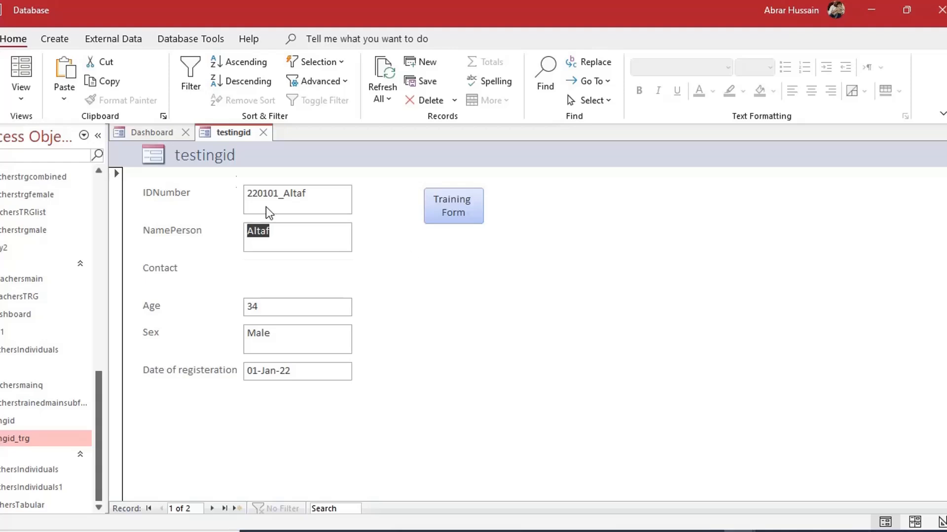
{"action": "left_click", "coordinate": [283, 236]}
{"action": "left_click", "coordinate": [285, 304]}
{"action": "left_click", "coordinate": [287, 334]}
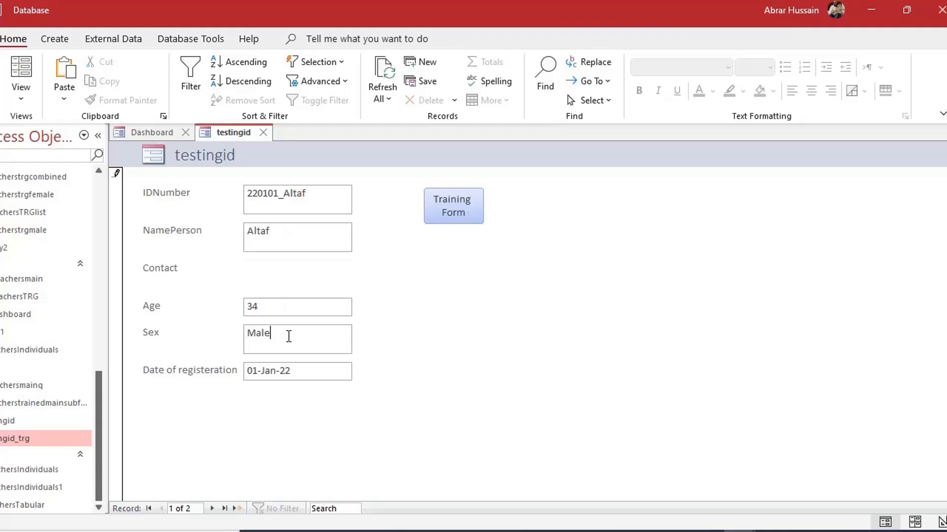
{"action": "left_click", "coordinate": [340, 371]}
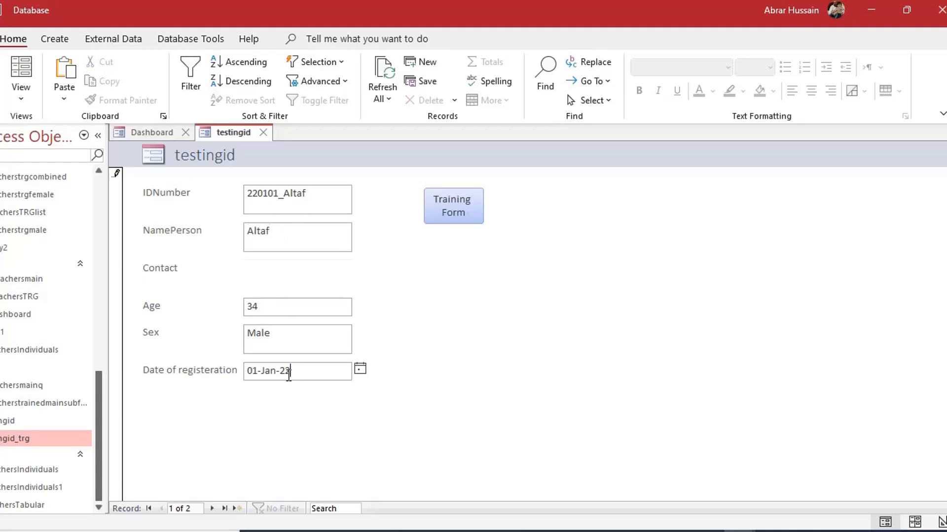
Open the Training Form for this person, check that its IDNumber carried over, and leave Form View
{"action": "left_click", "coordinate": [453, 219]}
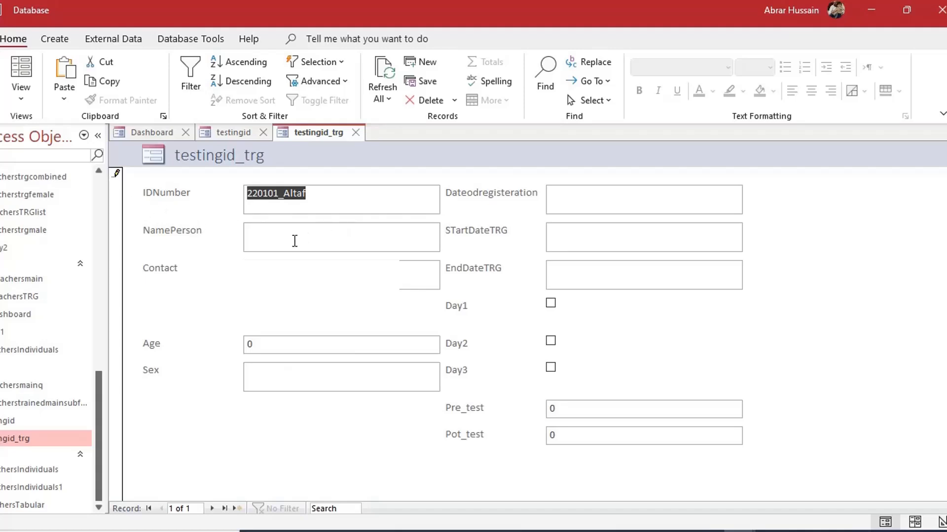
{"action": "left_click", "coordinate": [295, 241]}
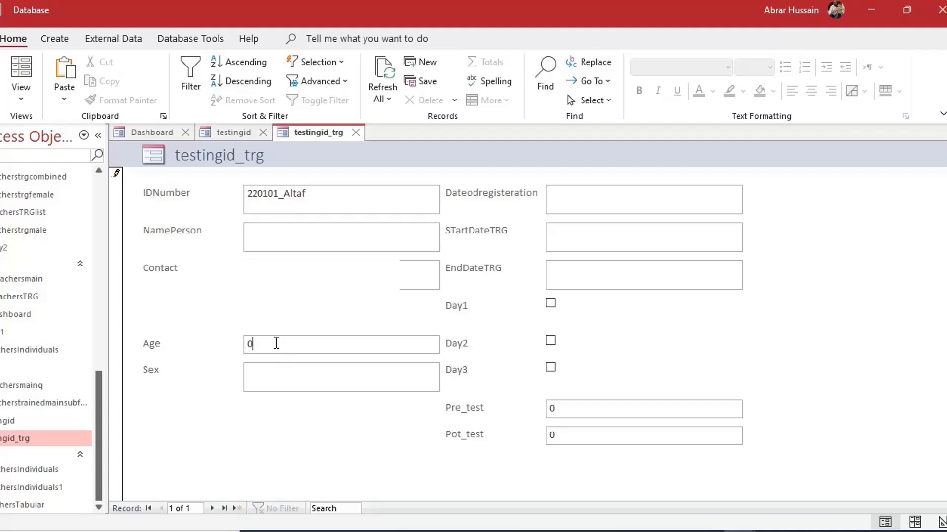
{"action": "left_click", "coordinate": [286, 382]}
{"action": "left_click", "coordinate": [597, 200]}
{"action": "left_click", "coordinate": [276, 239]}
{"action": "left_click", "coordinate": [290, 346]}
{"action": "left_click", "coordinate": [289, 373]}
{"action": "left_click", "coordinate": [580, 208]}
{"action": "left_click", "coordinate": [21, 94]}
{"action": "left_click", "coordinate": [39, 167]}
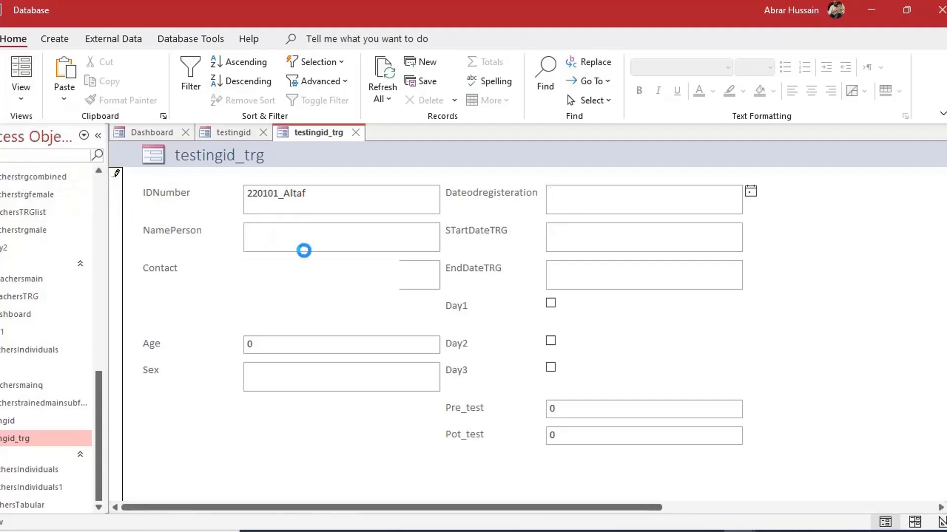
Check the Name properties of the NamePerson, Contact, Age and Sex text boxes
{"action": "left_click", "coordinate": [297, 282]}
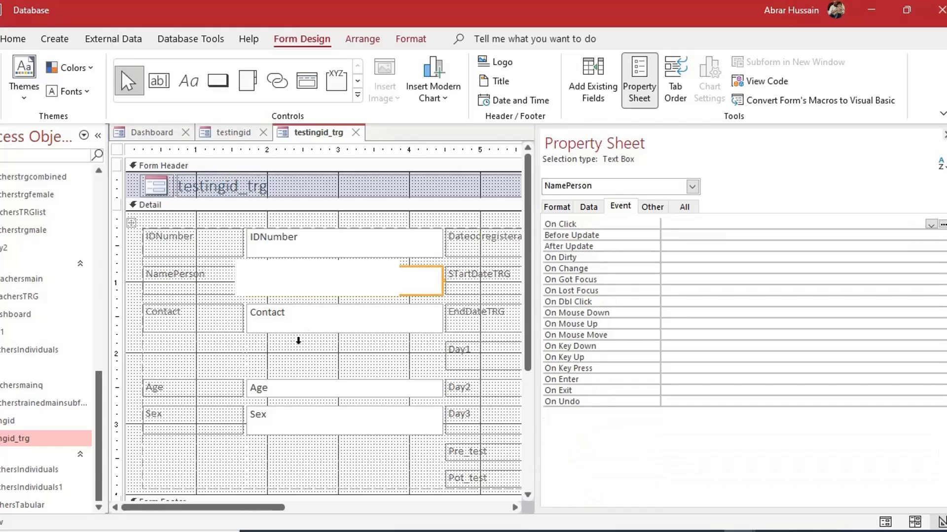
{"action": "left_click", "coordinate": [284, 323]}
{"action": "left_click", "coordinate": [291, 291]}
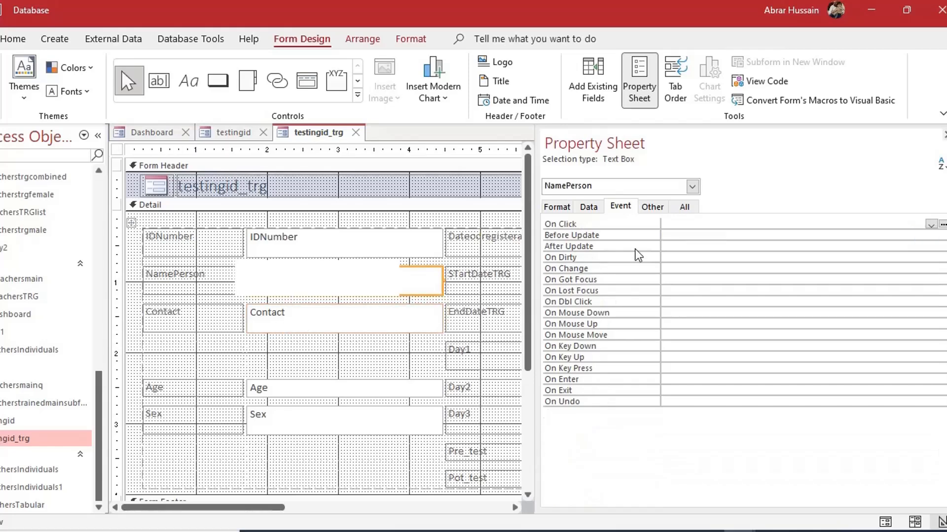
{"action": "left_click", "coordinate": [650, 207]}
{"action": "left_click", "coordinate": [648, 226]}
{"action": "left_click", "coordinate": [304, 312]}
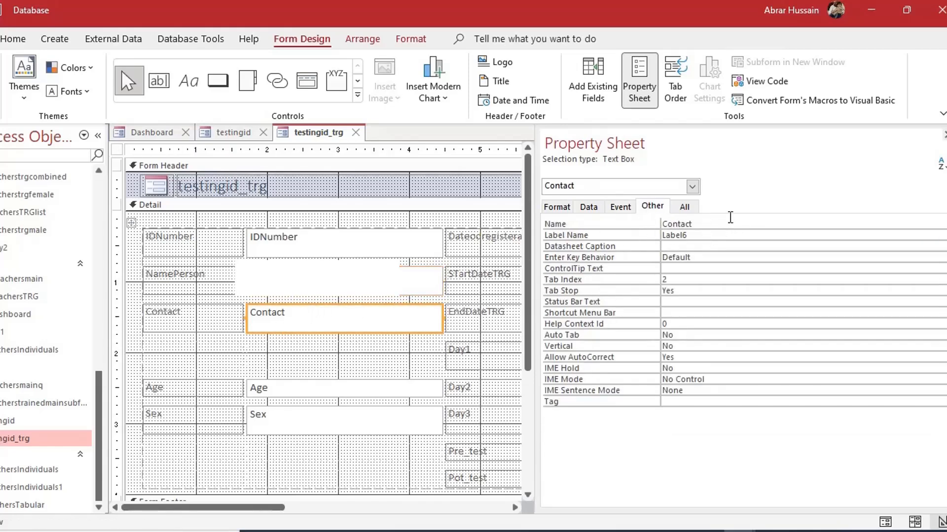
{"action": "left_click", "coordinate": [301, 392]}
{"action": "left_click", "coordinate": [289, 433]}
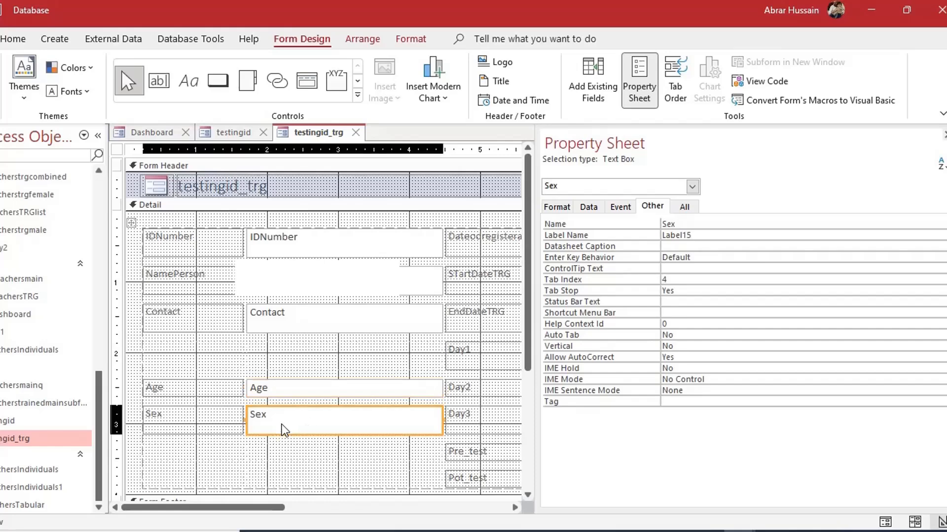
{"action": "left_click", "coordinate": [292, 324]}
{"action": "left_click", "coordinate": [289, 295]}
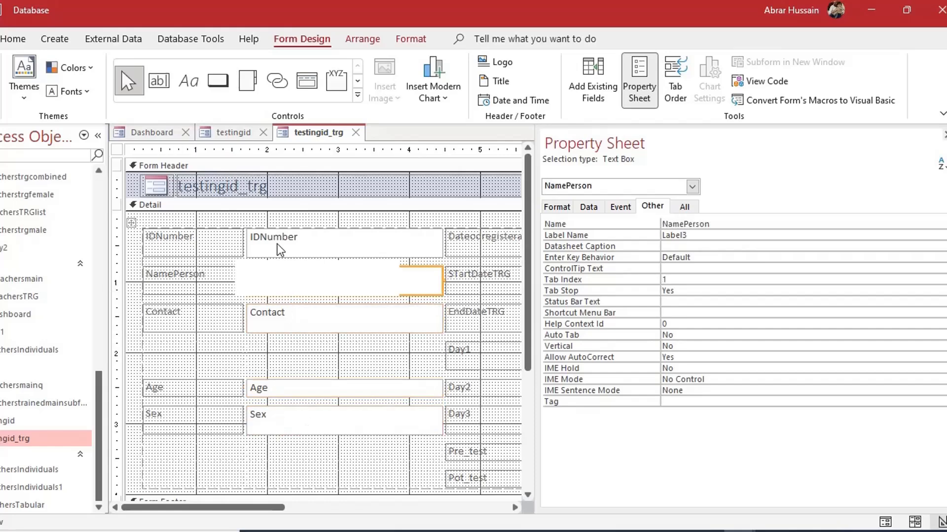
{"action": "left_click", "coordinate": [237, 136]}
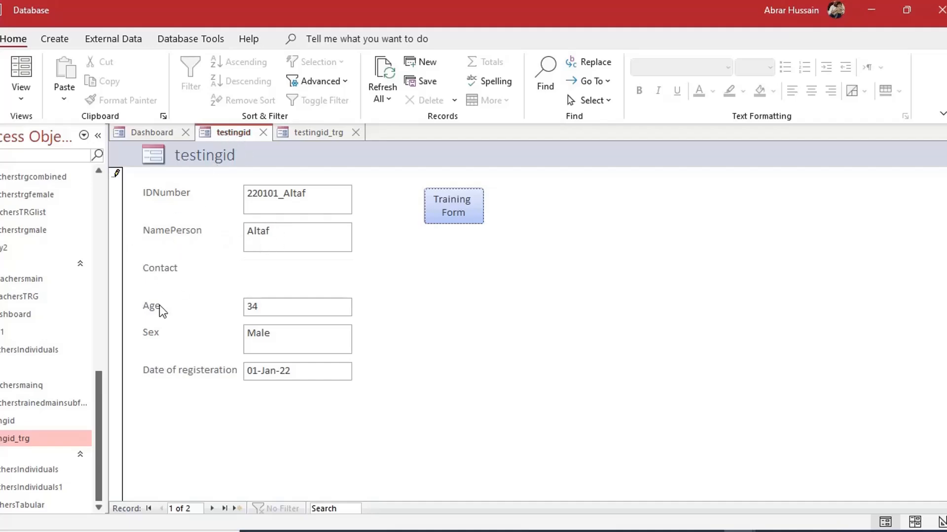
{"action": "left_click", "coordinate": [325, 134]}
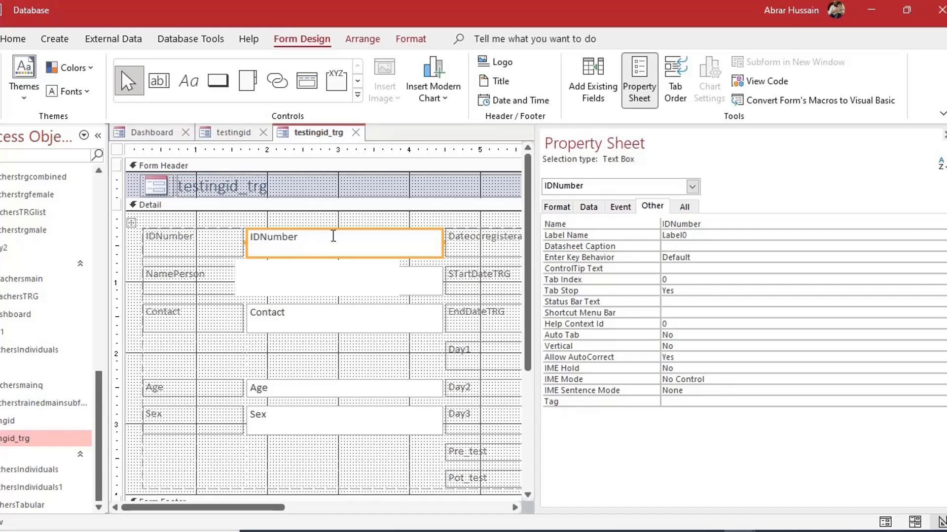
Open the testingid_trg form's On Load event code
{"action": "left_click", "coordinate": [117, 149]}
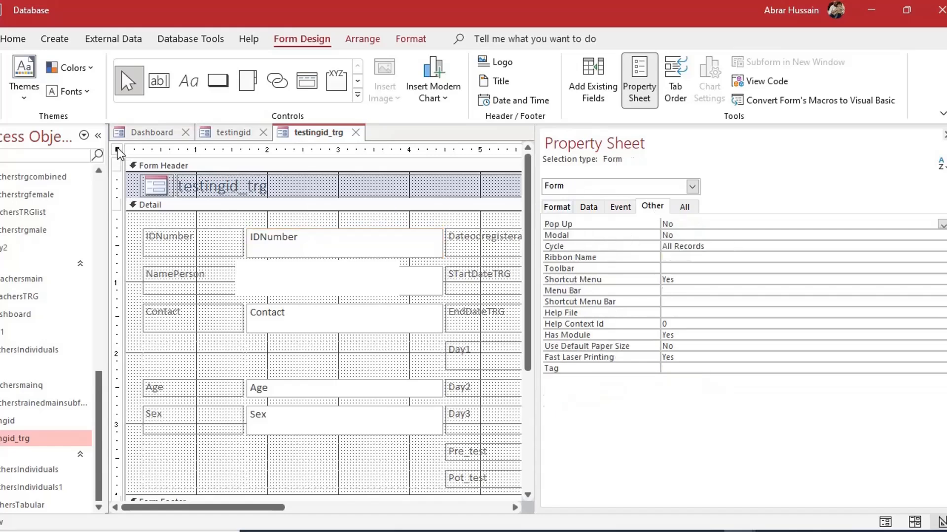
{"action": "left_click", "coordinate": [589, 207]}
{"action": "left_click", "coordinate": [620, 206]}
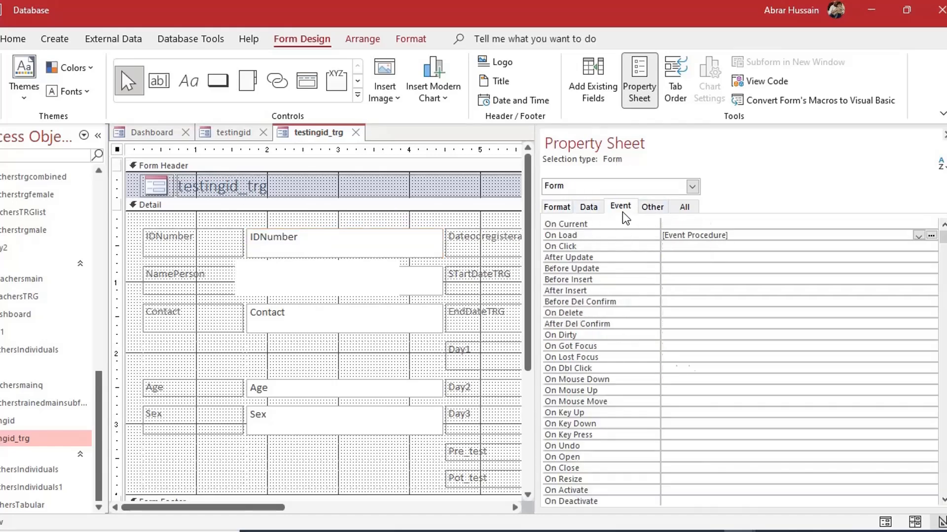
{"action": "left_click", "coordinate": [934, 237]}
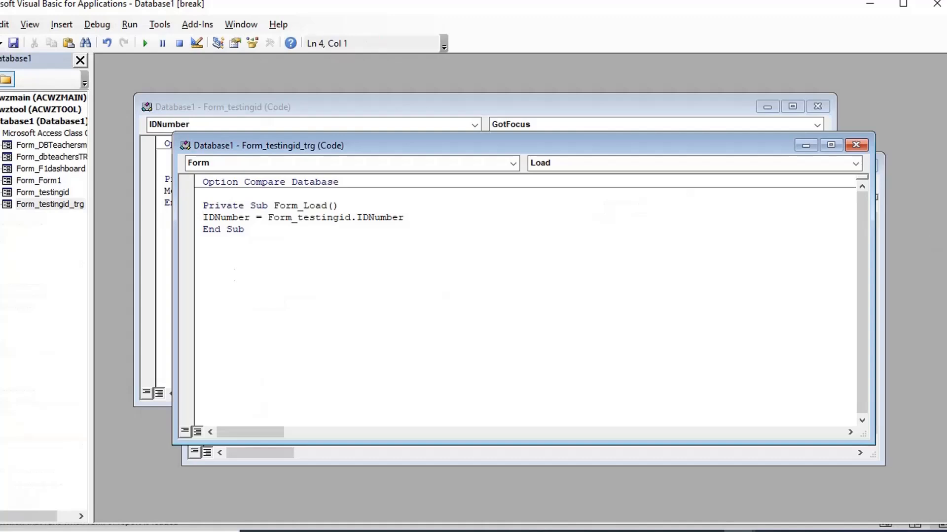
Duplicate the IDNumber assignment line in Form_Load
{"action": "left_click_drag", "start_coordinate": [414, 217], "coordinate": [201, 217]}
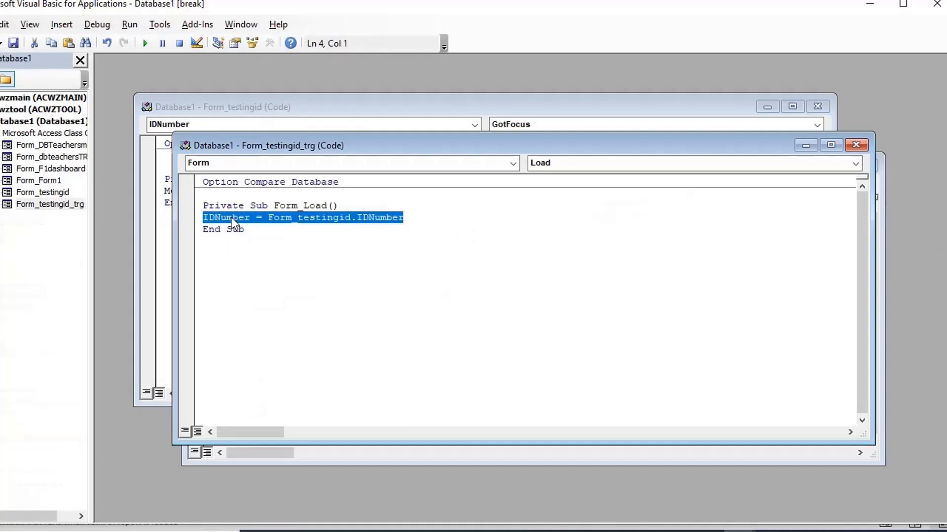
{"action": "key", "text": "ctrl+c"}
{"action": "left_click", "coordinate": [420, 221]}
{"action": "key", "text": "Return"}
{"action": "key", "text": "ctrl+v"}
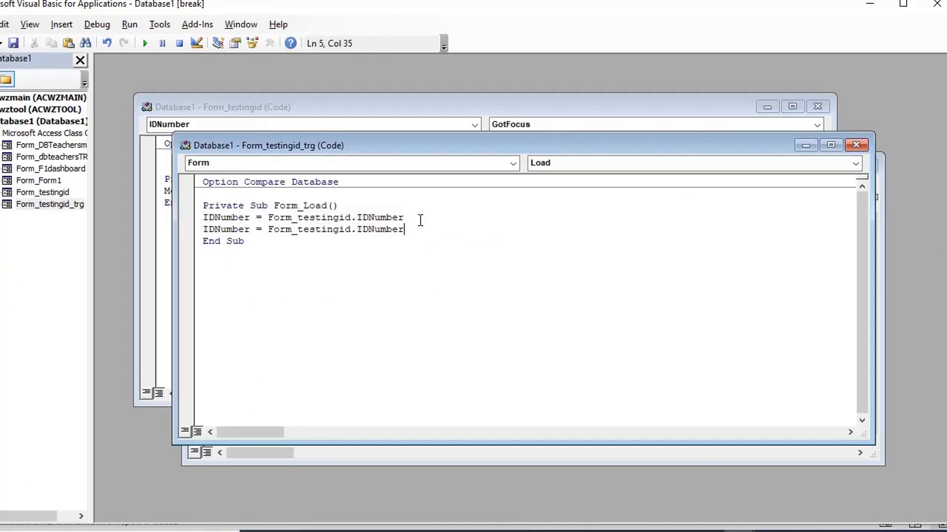
{"action": "key", "text": "alt+F11"}
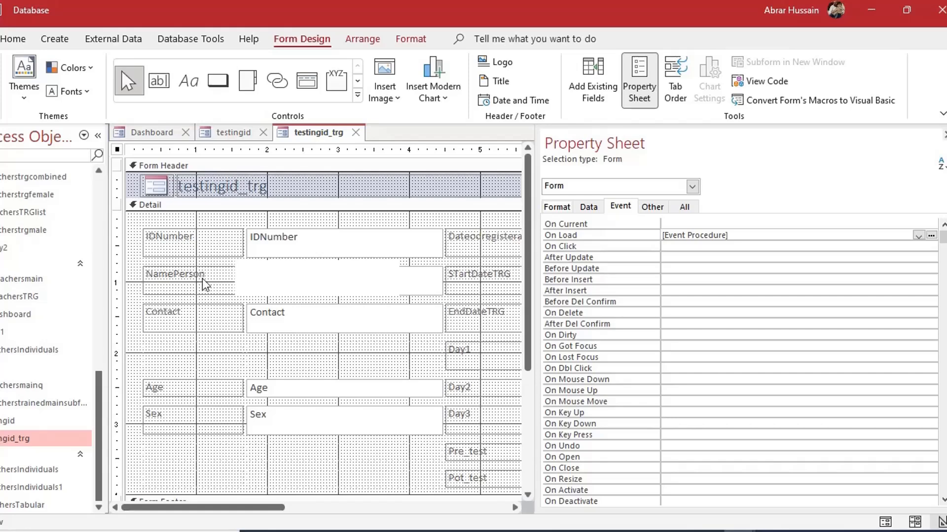
Change the duplicate to NamePerson = Form_testingid.NamePerson
{"action": "left_click", "coordinate": [281, 282]}
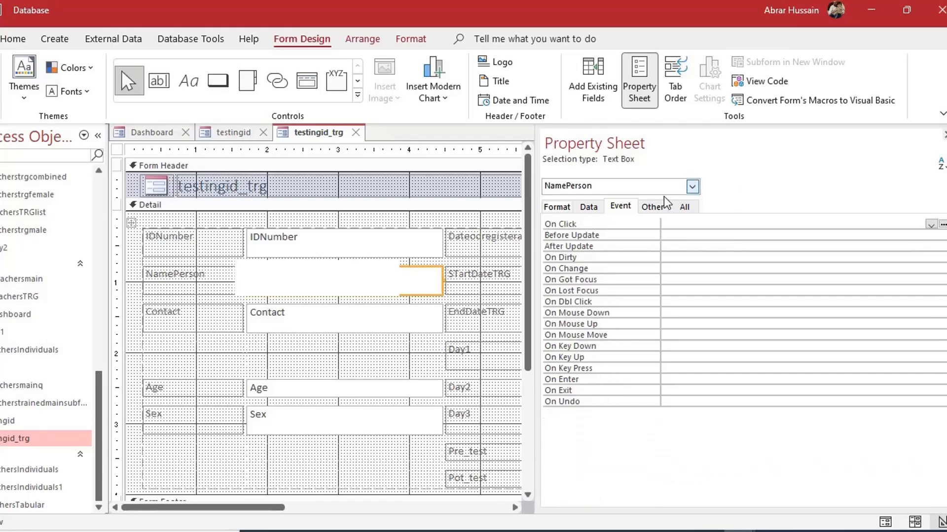
{"action": "left_click", "coordinate": [652, 206]}
{"action": "left_click", "coordinate": [726, 223]}
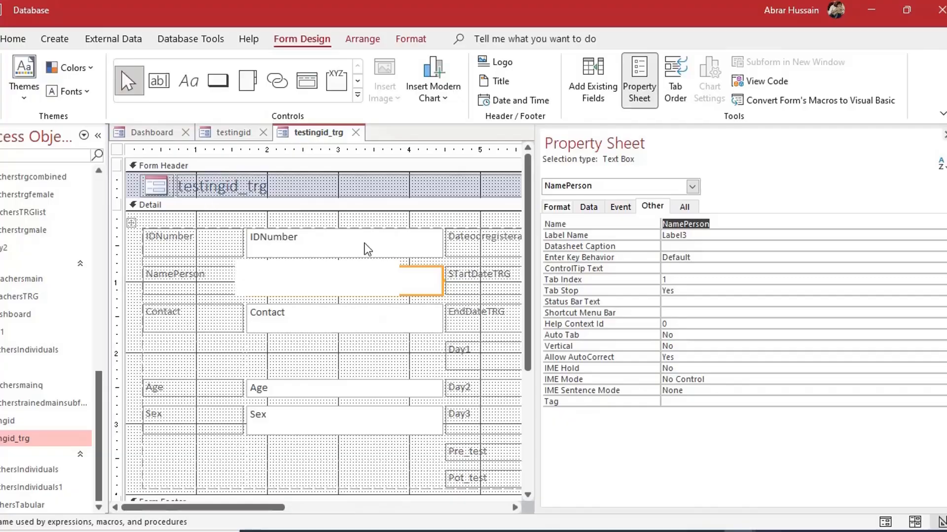
{"action": "key", "text": "alt+F11"}
{"action": "left_click", "coordinate": [250, 230]}
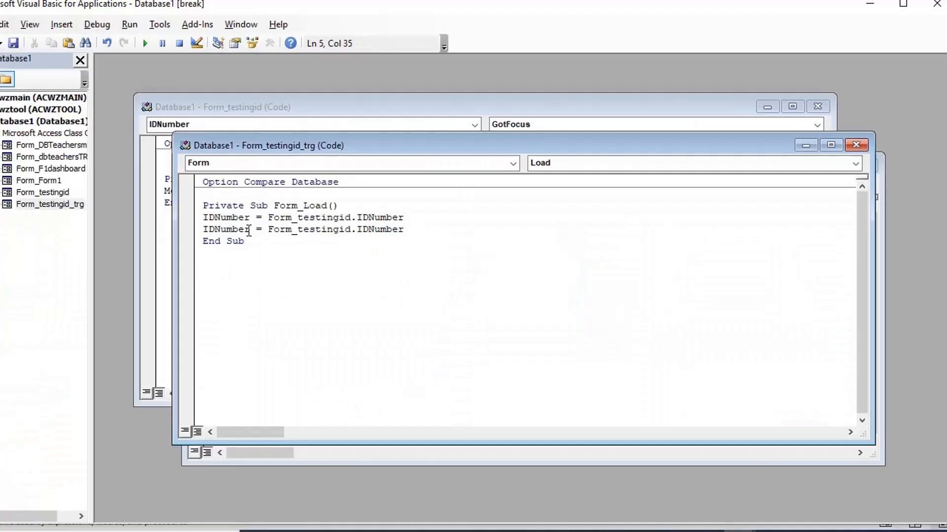
{"action": "key", "text": "shift+Home"}
{"action": "type", "text": "NamePerson"}
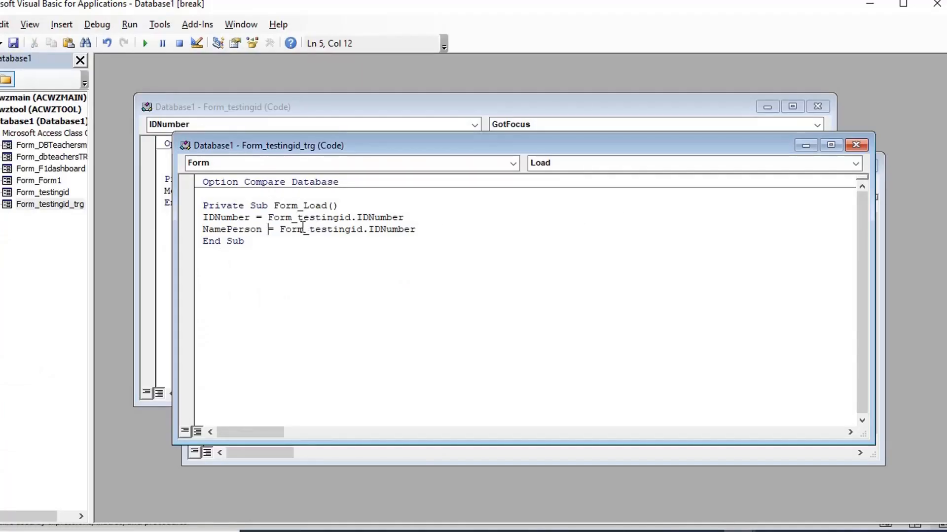
{"action": "key", "text": "Right"}
{"action": "key", "text": "Right"}
{"action": "key", "text": "Right"}
{"action": "key", "text": "Right"}
{"action": "key", "text": "Right"}
{"action": "left_click_drag", "start_coordinate": [369, 229], "coordinate": [417, 230]}
{"action": "type", "text": "NamePerson"}
Paste another copy of the NamePerson assignment line below it
{"action": "key", "text": "Return"}
{"action": "key", "text": "Up"}
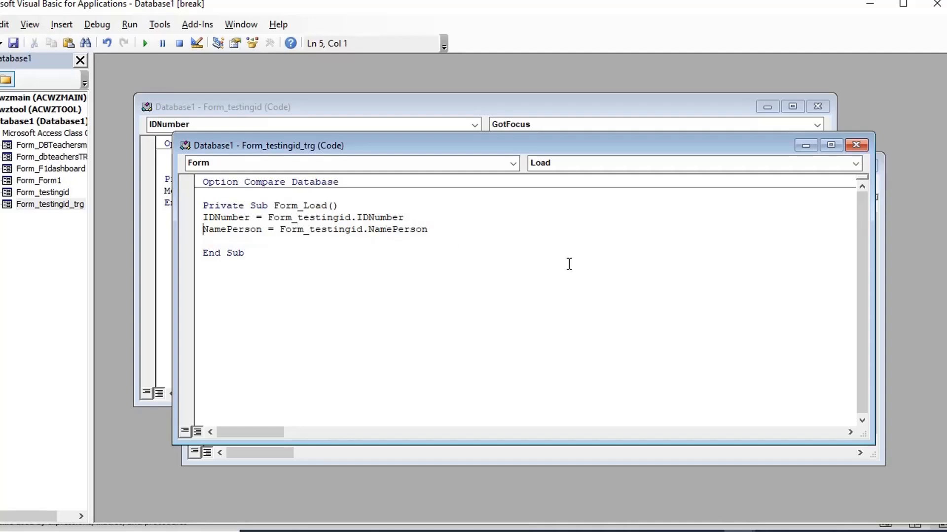
{"action": "key", "text": "ctrl+shift+End"}
{"action": "key", "text": "Left"}
{"action": "key", "text": "ctrl+shift+Right"}
{"action": "key", "text": "ctrl+shift+Right"}
{"action": "key", "text": "ctrl+shift+Right"}
{"action": "key", "text": "ctrl+shift+Right"}
{"action": "key", "text": "ctrl+shift+Right"}
{"action": "key", "text": "ctrl+c"}
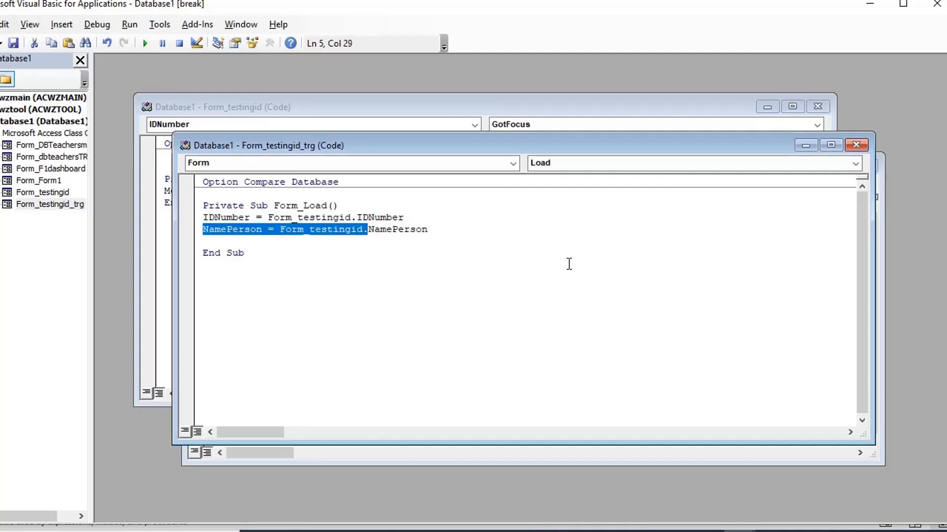
{"action": "key", "text": "Right"}
{"action": "key", "text": "Return"}
{"action": "key", "text": "ctrl+v"}
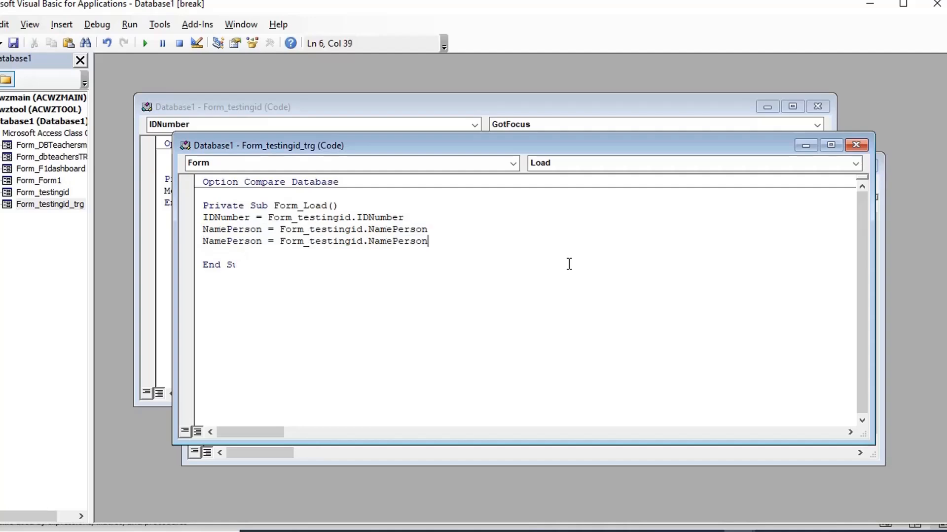
{"action": "key", "text": "alt+F11"}
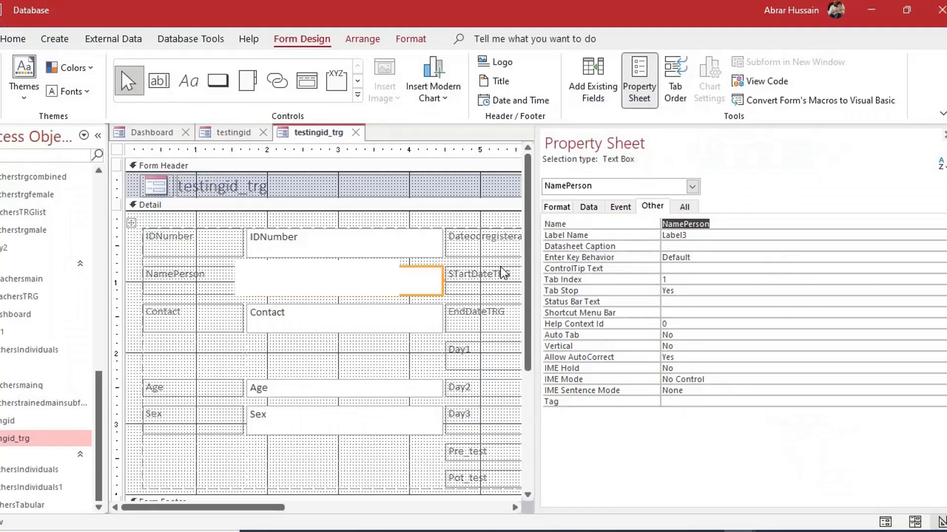
Change the duplicated line to Contact = Form_testingid.Contact
{"action": "left_click", "coordinate": [279, 322]}
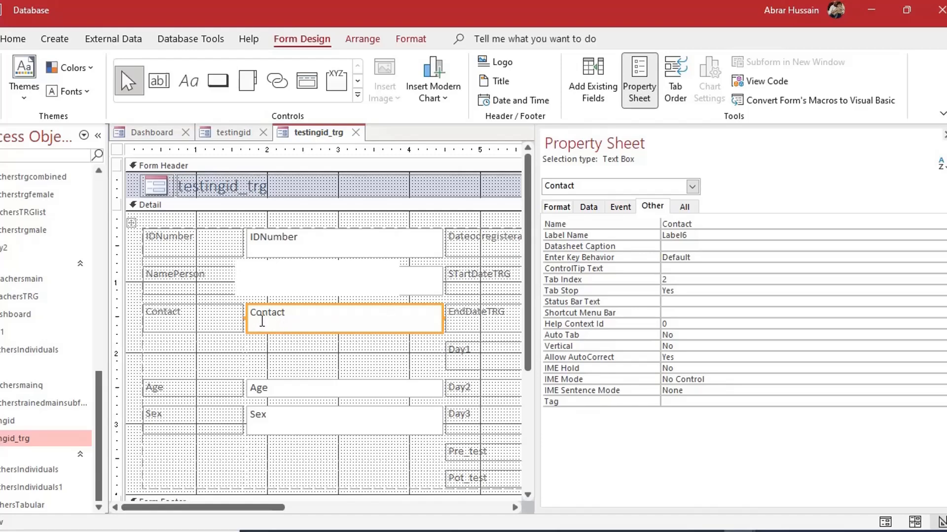
{"action": "left_click", "coordinate": [230, 133]}
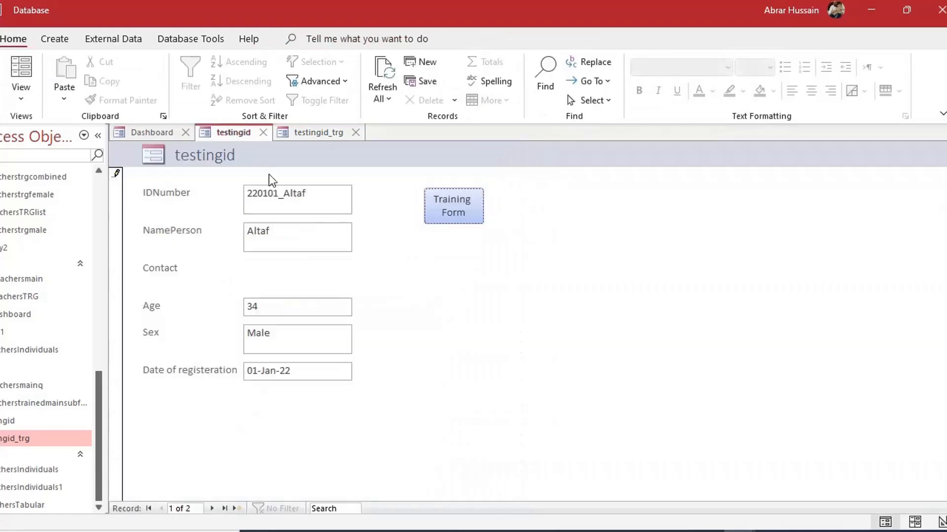
{"action": "left_click", "coordinate": [315, 132]}
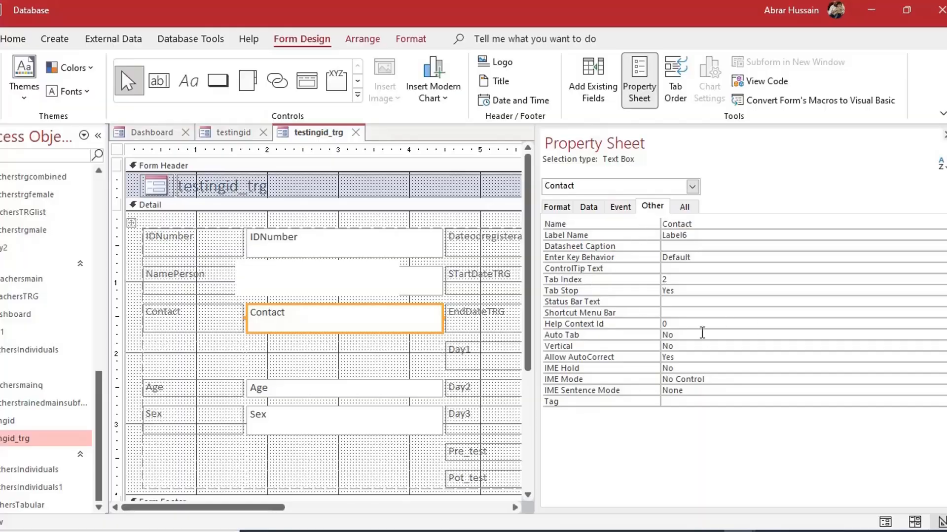
{"action": "key", "text": "alt+Tab"}
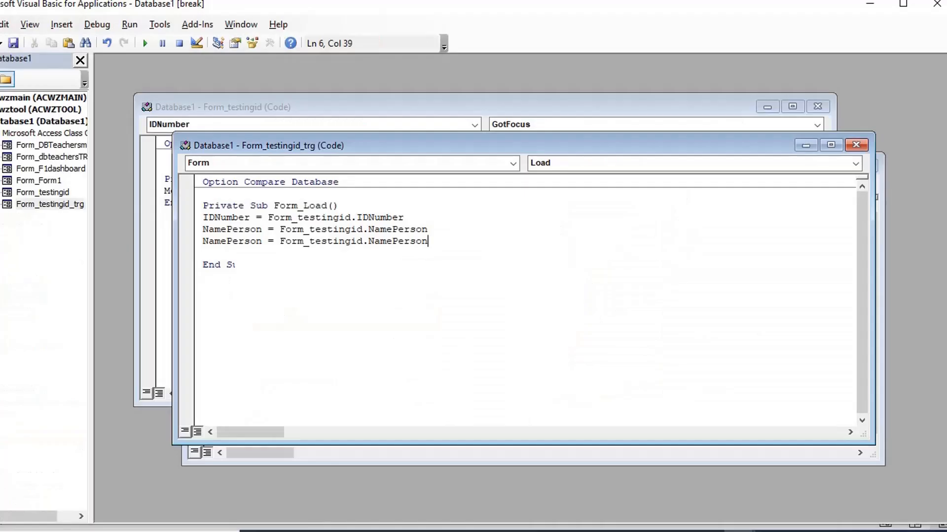
{"action": "left_click", "coordinate": [262, 241]}
{"action": "key", "text": "shift+Home"}
{"action": "type", "text": "Contact"}
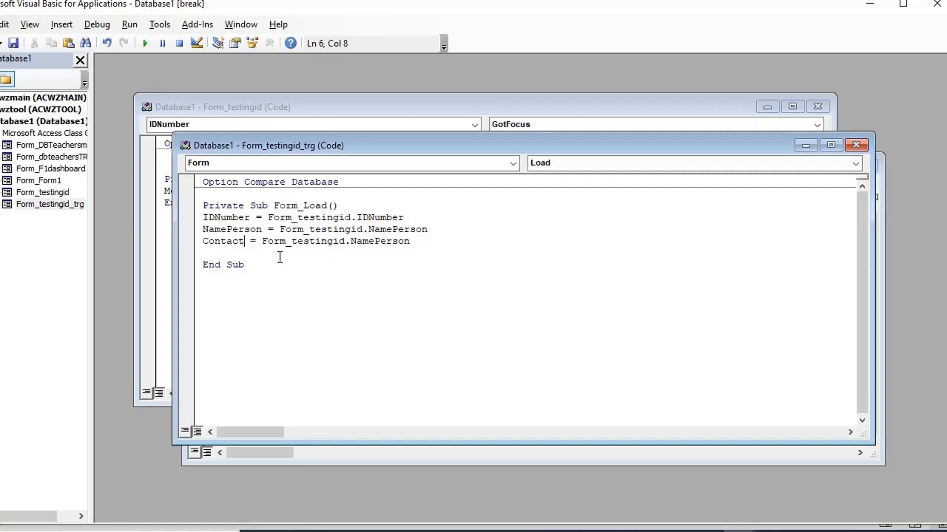
{"action": "left_click", "coordinate": [353, 244]}
{"action": "left_click_drag", "start_coordinate": [353, 244], "coordinate": [406, 250]}
{"action": "type", "text": "Contact"}
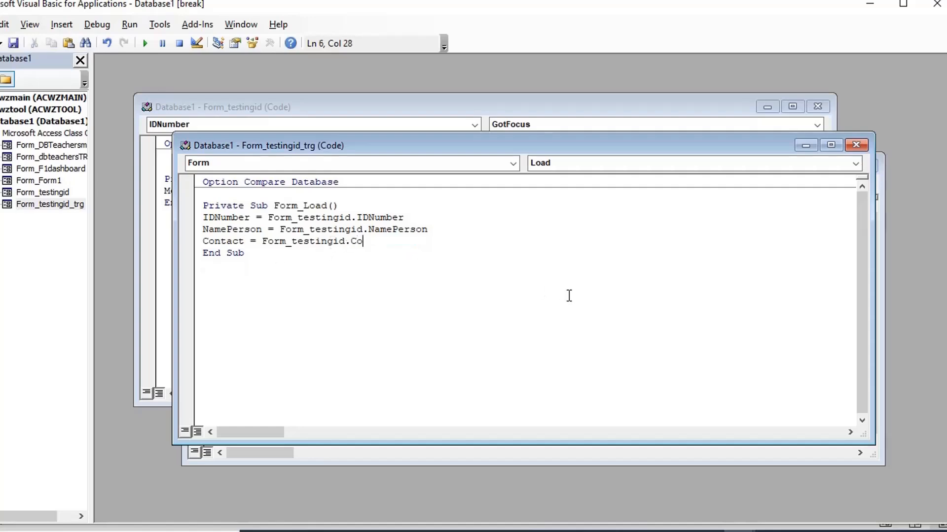
{"action": "key", "text": "Return"}
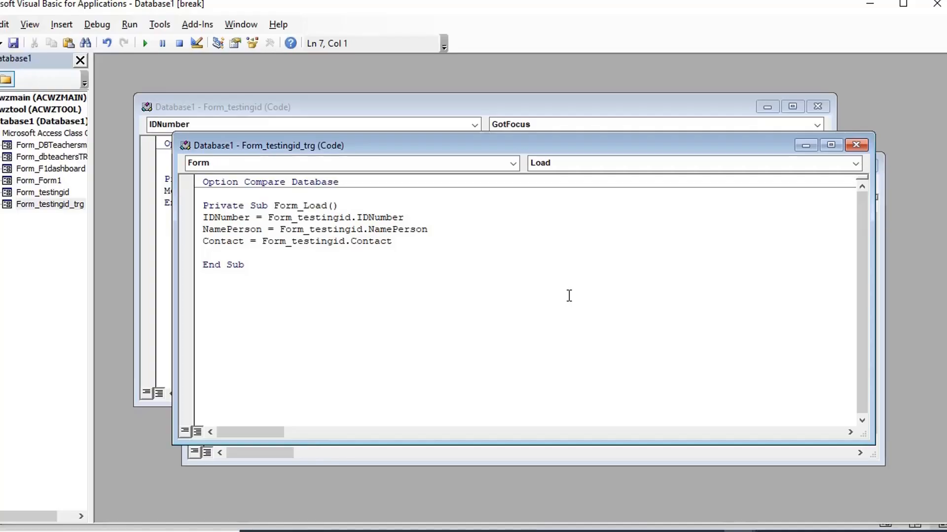
Add the line Age = Form_testingid.age
{"action": "key", "text": "alt+Tab"}
{"action": "left_click", "coordinate": [192, 393]}
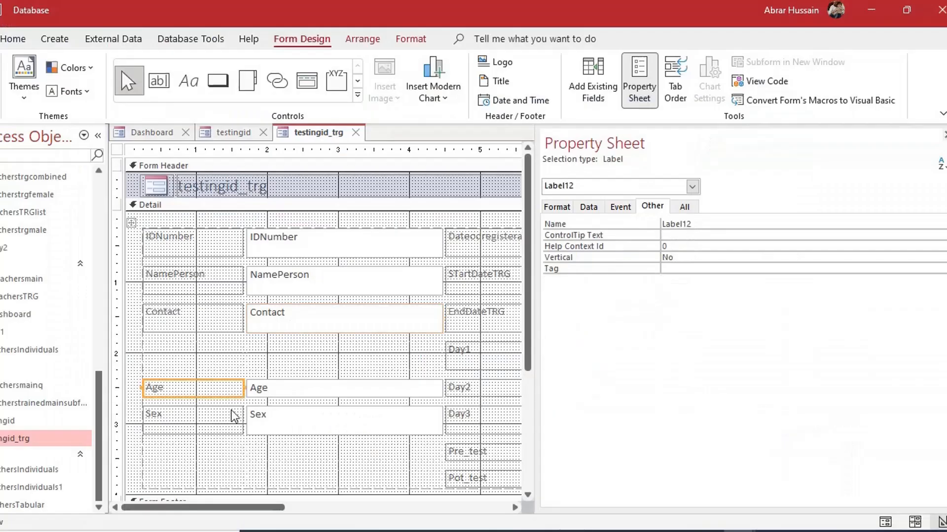
{"action": "key", "text": "alt+Tab"}
{"action": "key", "text": "ctrl+v"}
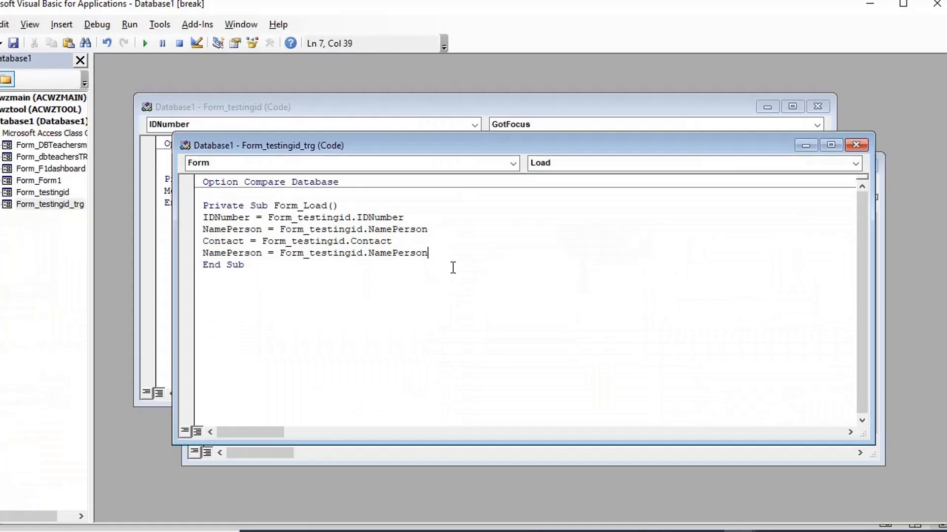
{"action": "key", "text": "Home"}
{"action": "key", "text": "ctrl+shift+Right"}
{"action": "type", "text": "Age"}
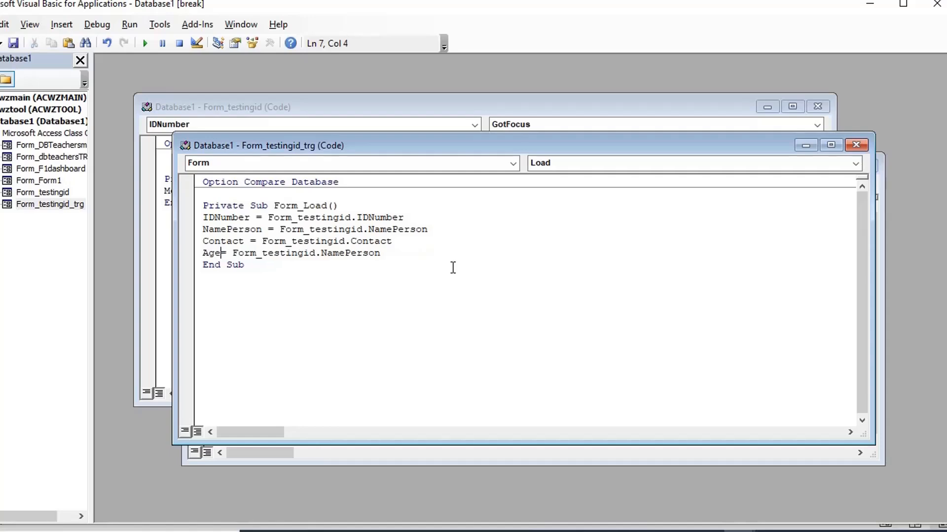
{"action": "key", "text": "Right"}
{"action": "key", "text": "Right"}
{"action": "key", "text": "ctrl+Right"}
{"action": "key", "text": "ctrl+Right"}
{"action": "key", "text": "shift+End"}
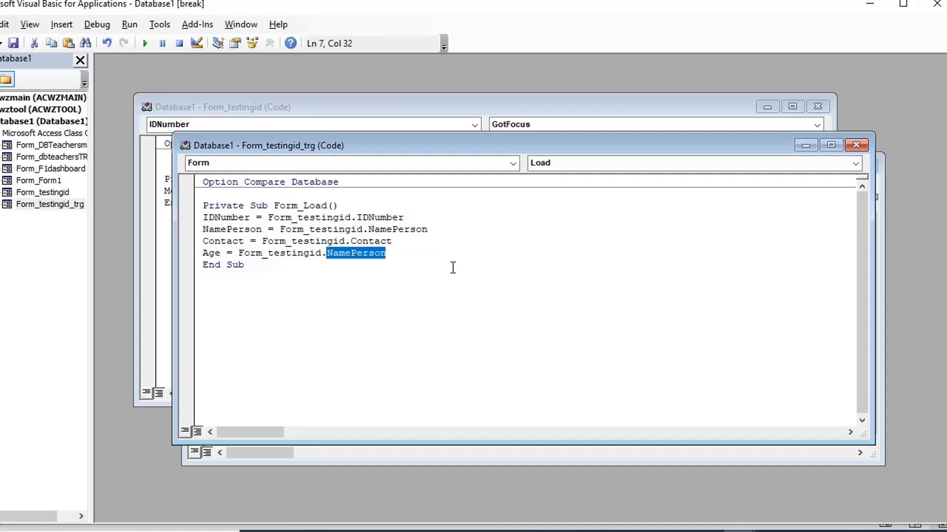
{"action": "type", "text": "age"}
{"action": "key", "text": "Return"}
Add the line Sex = Form_testingid.sex
{"action": "key", "text": "ctrl+v"}
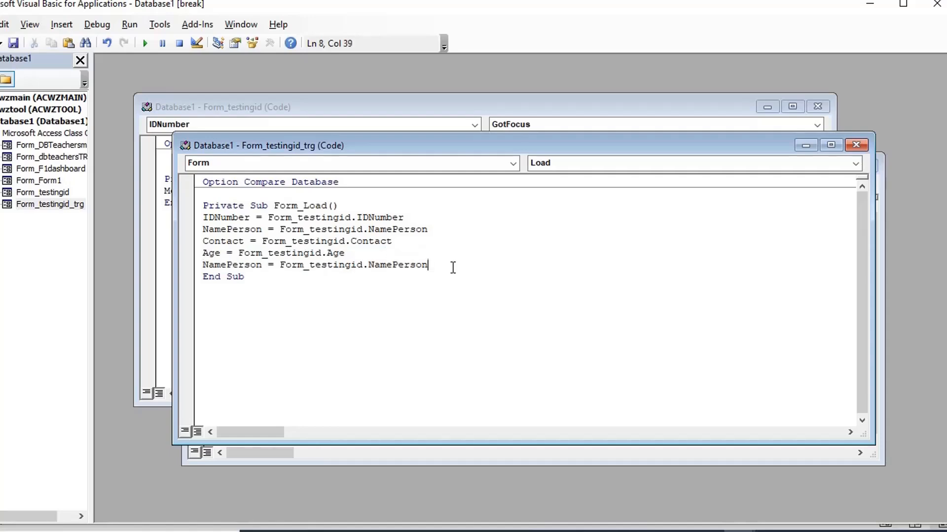
{"action": "key", "text": "Home"}
{"action": "key", "text": "ctrl+shift+Right"}
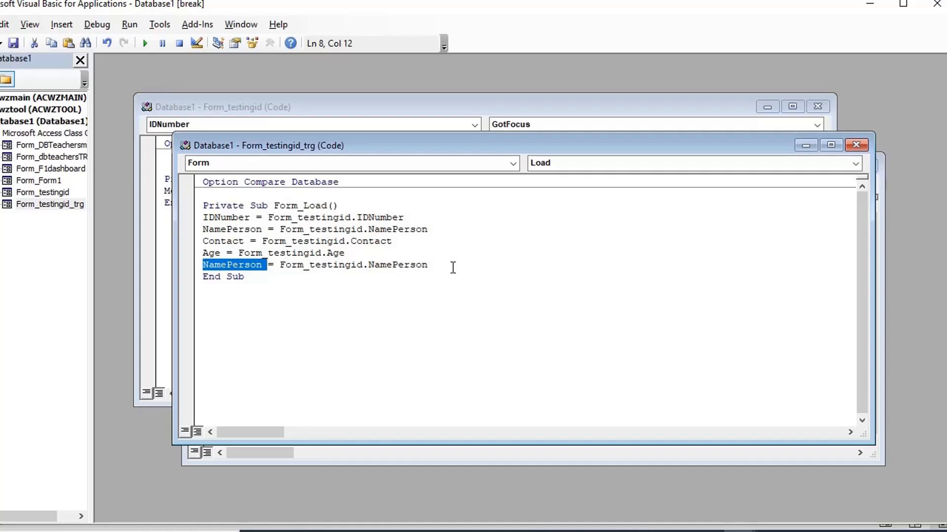
{"action": "key", "text": "shift+Left"}
{"action": "type", "text": "Sex"}
{"action": "key", "text": "ctrl+Right"}
{"action": "key", "text": "ctrl+Right"}
{"action": "key", "text": "ctrl+Right"}
{"action": "key", "text": "ctrl+Right"}
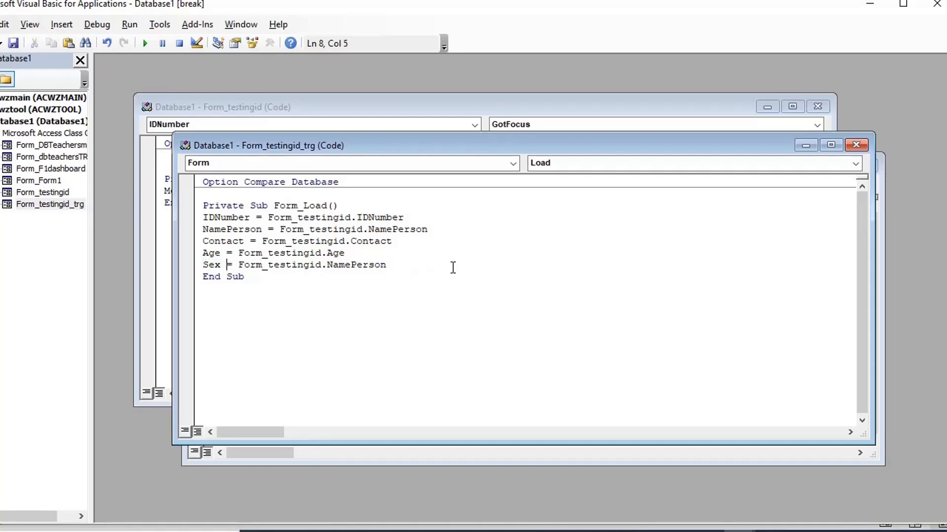
{"action": "key", "text": "shift+End"}
{"action": "type", "text": "sex"}
{"action": "key", "text": "Return"}
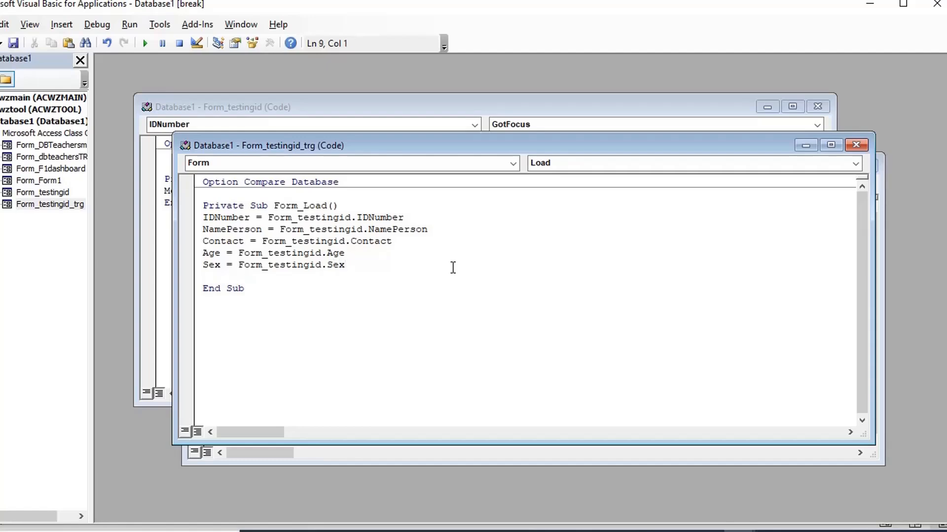
{"action": "key", "text": "alt+F11"}
Close the Property Sheet and select the Dateodregisteration text box's name
{"action": "left_click", "coordinate": [469, 239]}
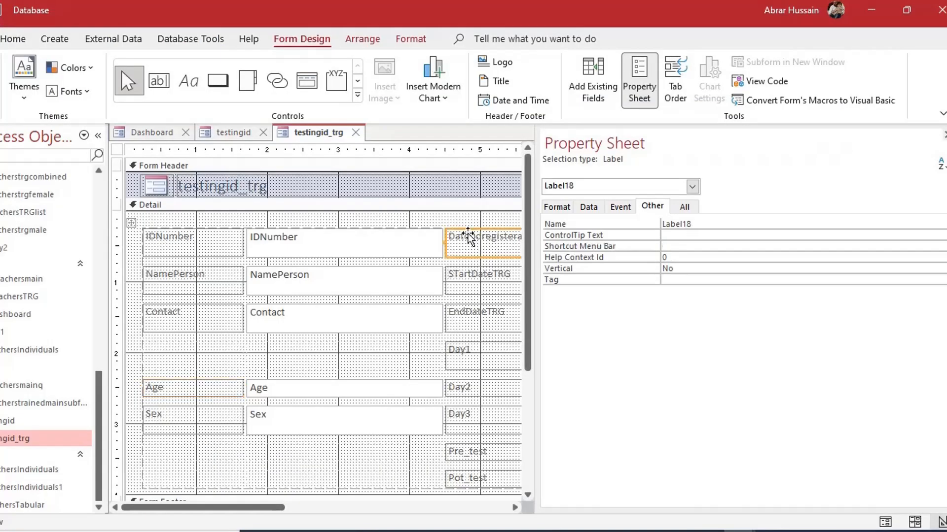
{"action": "left_click", "coordinate": [629, 210]}
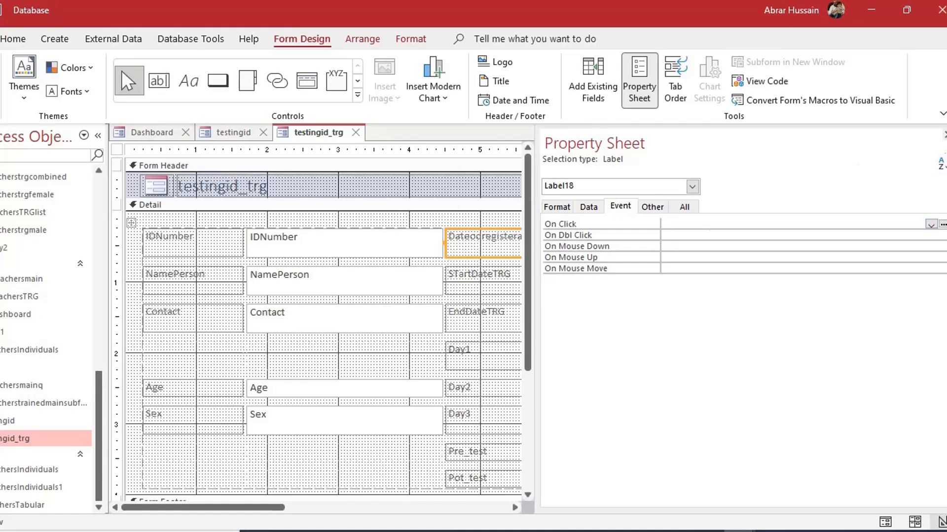
{"action": "left_click", "coordinate": [943, 138]}
{"action": "left_click", "coordinate": [599, 235]}
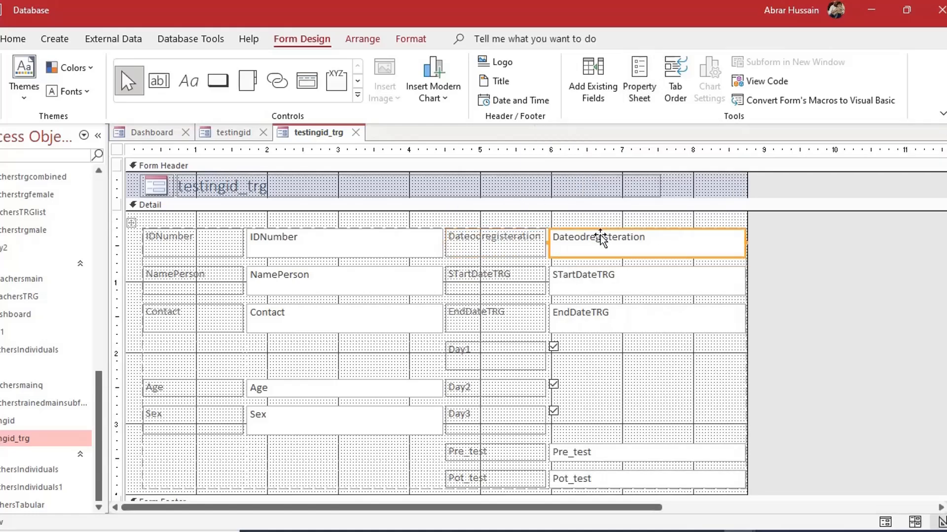
{"action": "left_click", "coordinate": [655, 239]}
{"action": "left_click_drag", "start_coordinate": [658, 240], "coordinate": [553, 242]}
{"action": "key", "text": "ctrl+c"}
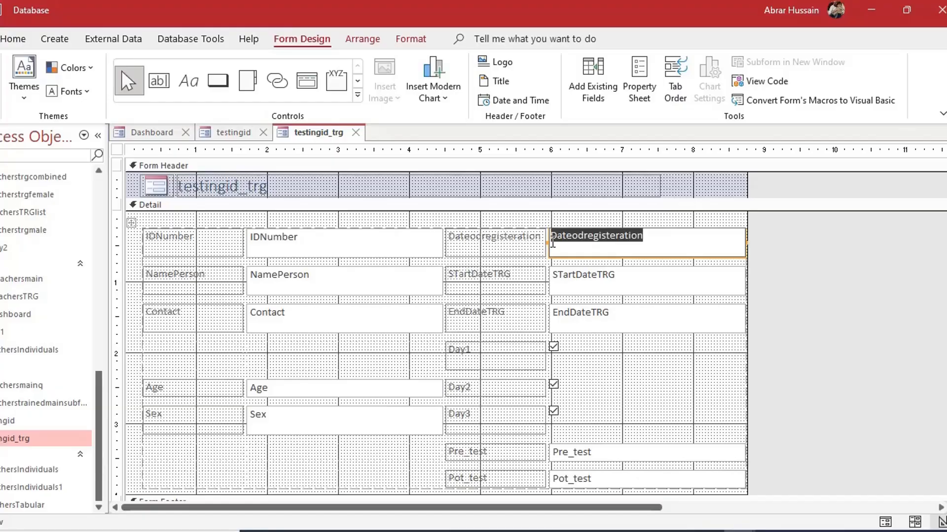
Paste Dateodregisteration on a new Form_Load line and dismiss the compile error
{"action": "key", "text": "alt+Tab"}
{"action": "key", "text": "ctrl+v"}
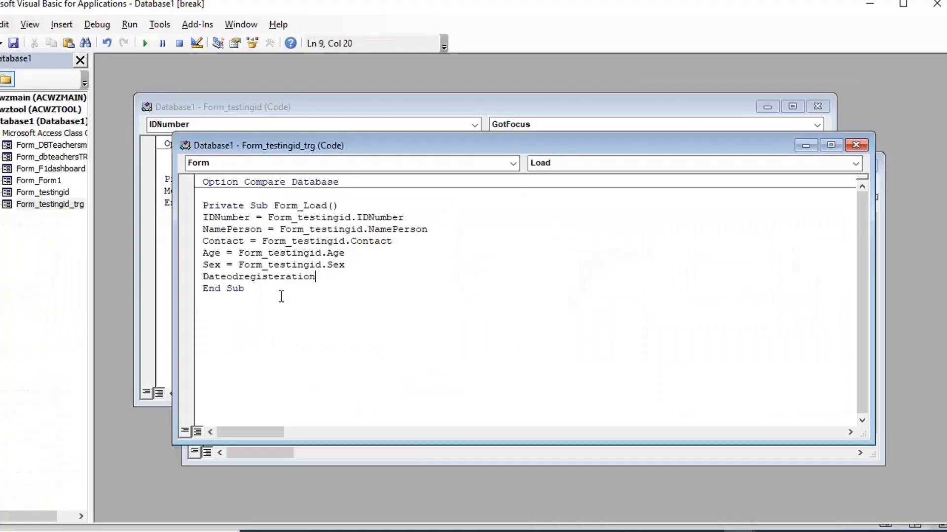
{"action": "key", "text": "Up"}
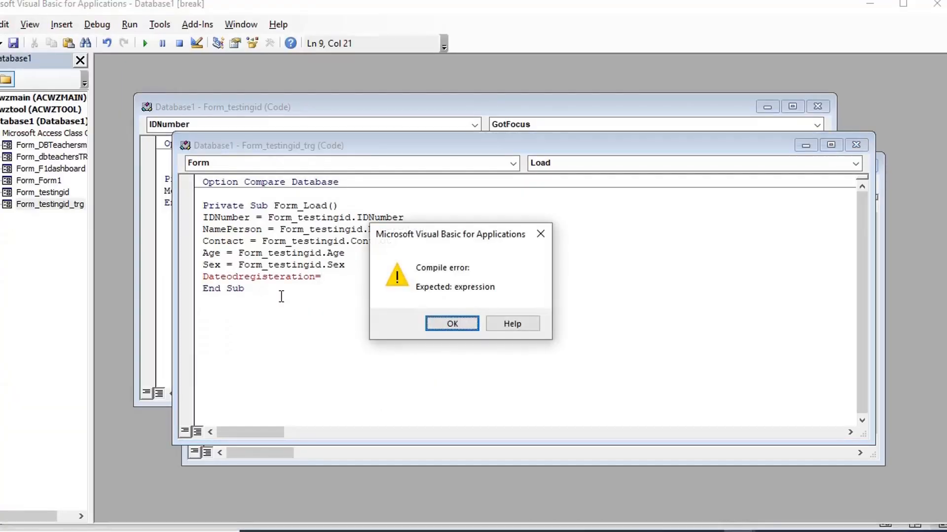
{"action": "key", "text": "Return"}
Complete the line as Dateodregisteration = Form_testingid.dateofregistration
{"action": "key", "text": "Up"}
{"action": "key", "text": "ctrl+Left"}
{"action": "key", "text": "ctrl+Left"}
{"action": "key", "text": "ctrl+Right"}
{"action": "key", "text": "ctrl+shift+Right"}
{"action": "key", "text": "ctrl+shift+Right"}
{"action": "key", "text": "ctrl+shift+Right"}
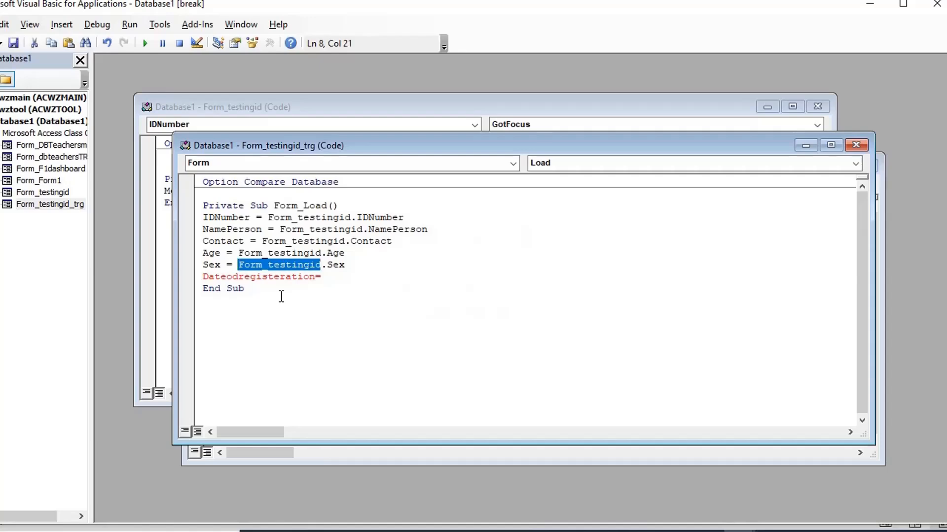
{"action": "key", "text": "ctrl+c"}
{"action": "key", "text": "Down"}
{"action": "key", "text": "ctrl+v"}
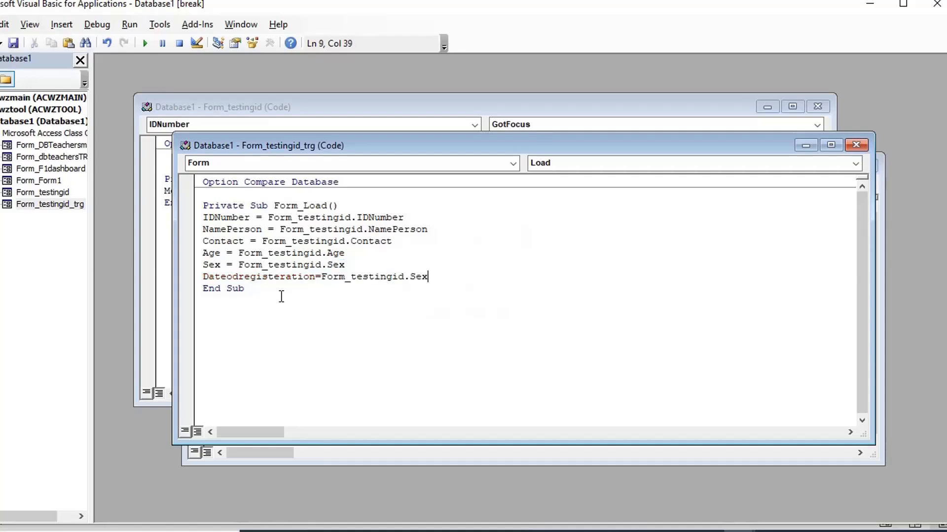
{"action": "key", "text": "shift+End"}
{"action": "type", "text": "dateofregistration"}
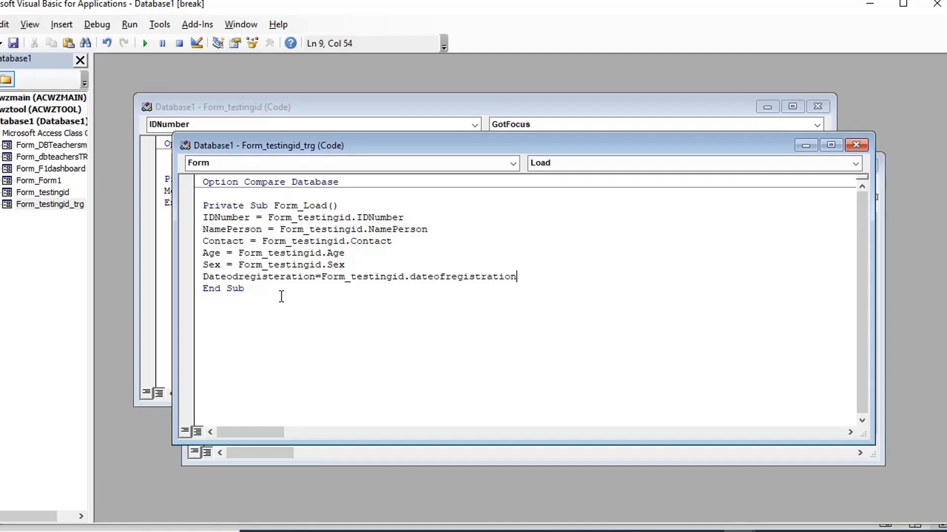
{"action": "key", "text": "Down"}
{"action": "key", "text": "Up"}
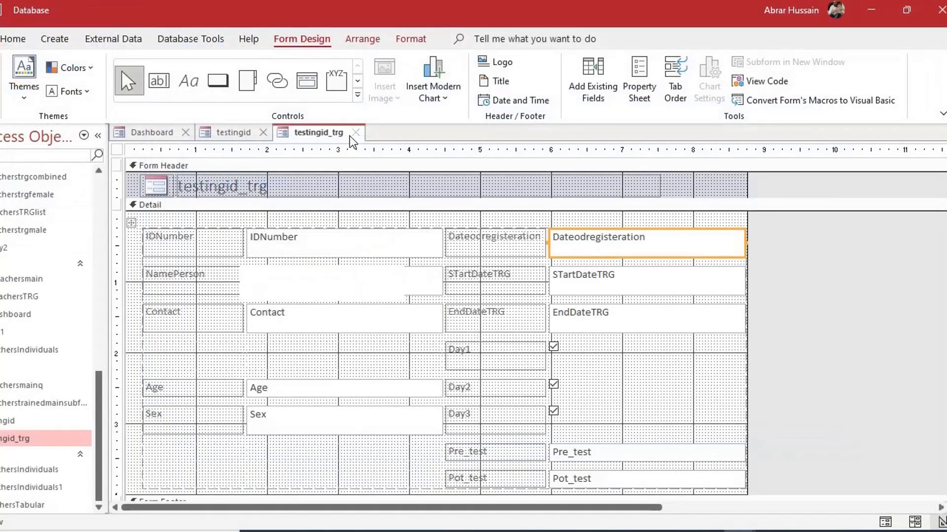
Reopen the Training Form from the testingid record and check its STartDateTRG and EndDateTRG fields
{"action": "left_click", "coordinate": [353, 134]}
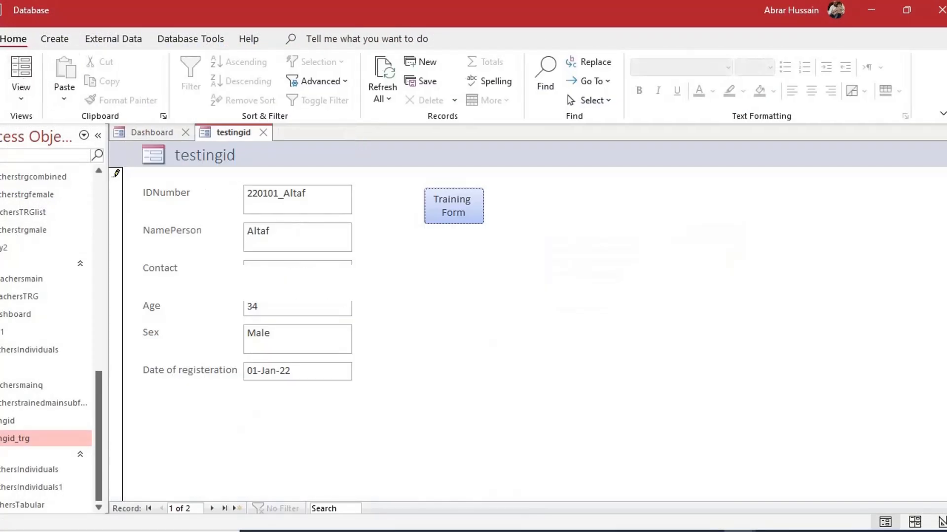
{"action": "left_click", "coordinate": [328, 199]}
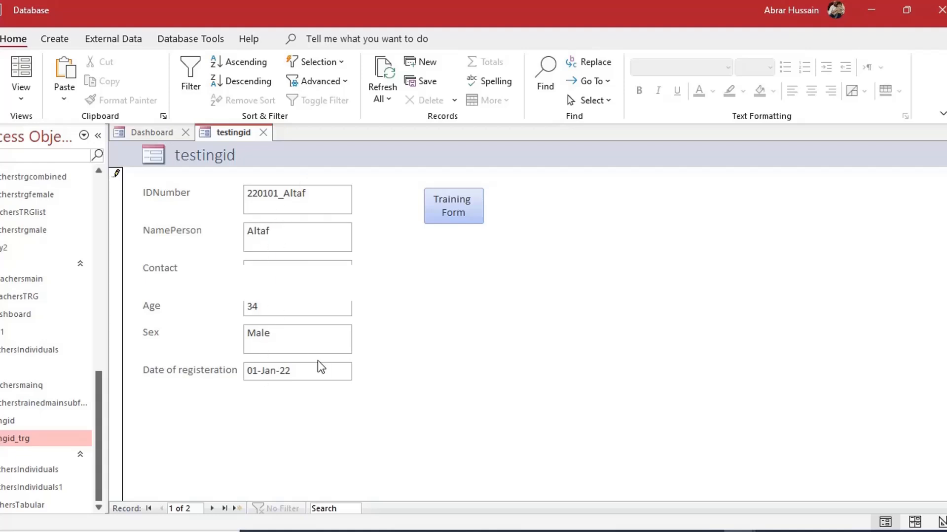
{"action": "left_click", "coordinate": [451, 216]}
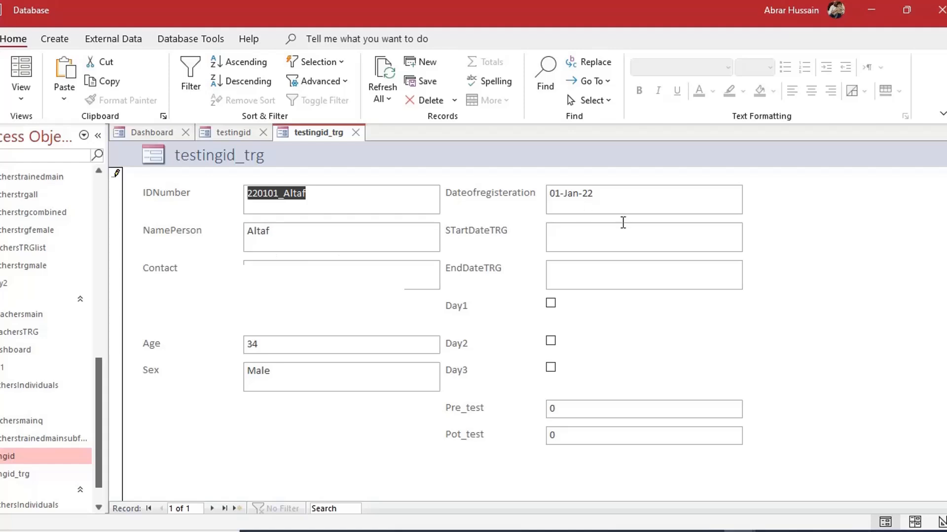
{"action": "left_click", "coordinate": [618, 239]}
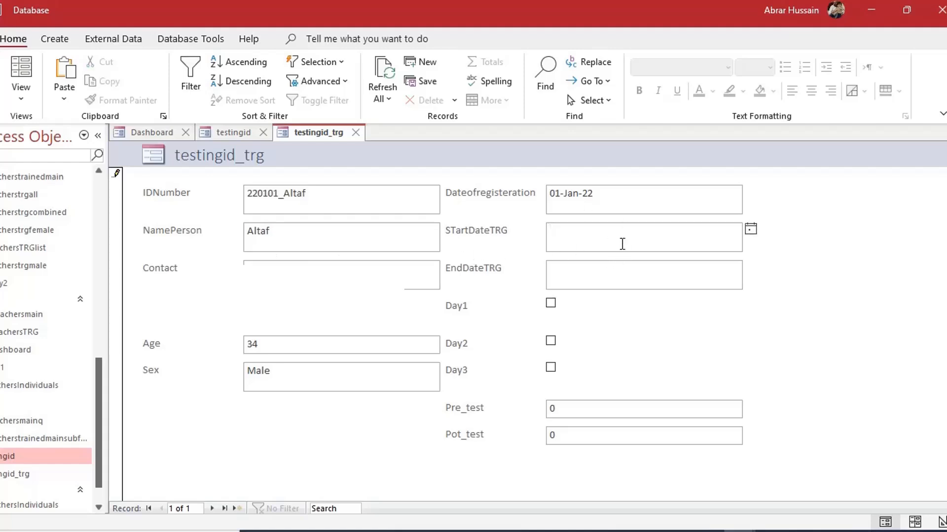
{"action": "left_click", "coordinate": [580, 283]}
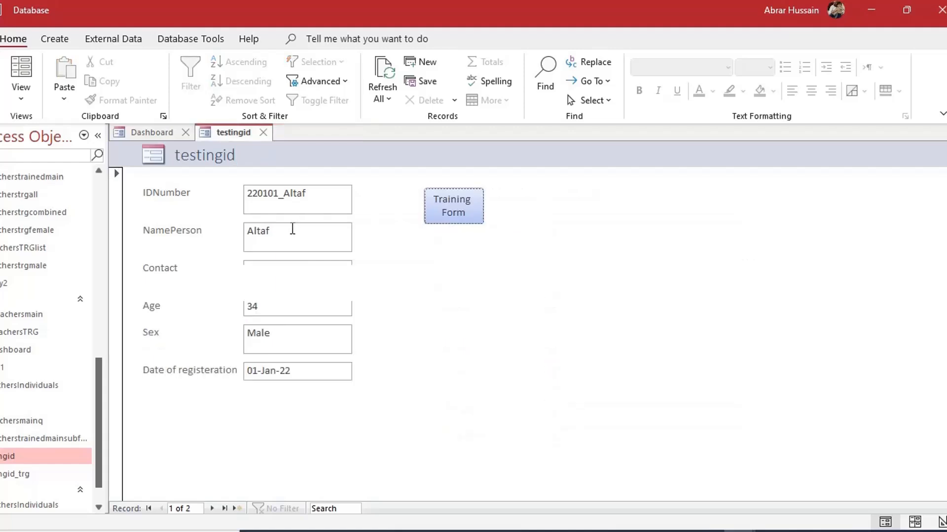
Add an 'Add Record' button performing Add New Record below the Training Form button
{"action": "left_click", "coordinate": [20, 97]}
{"action": "left_click", "coordinate": [40, 193]}
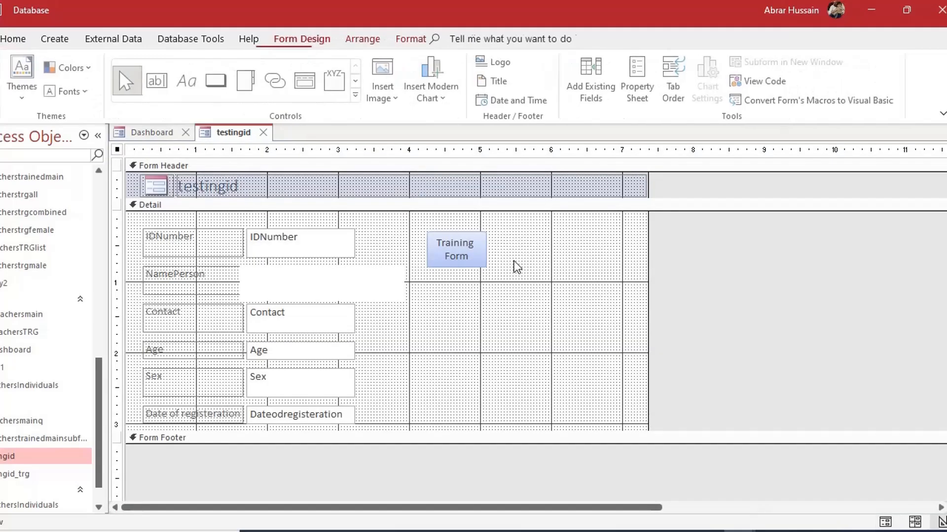
{"action": "left_click", "coordinate": [218, 80]}
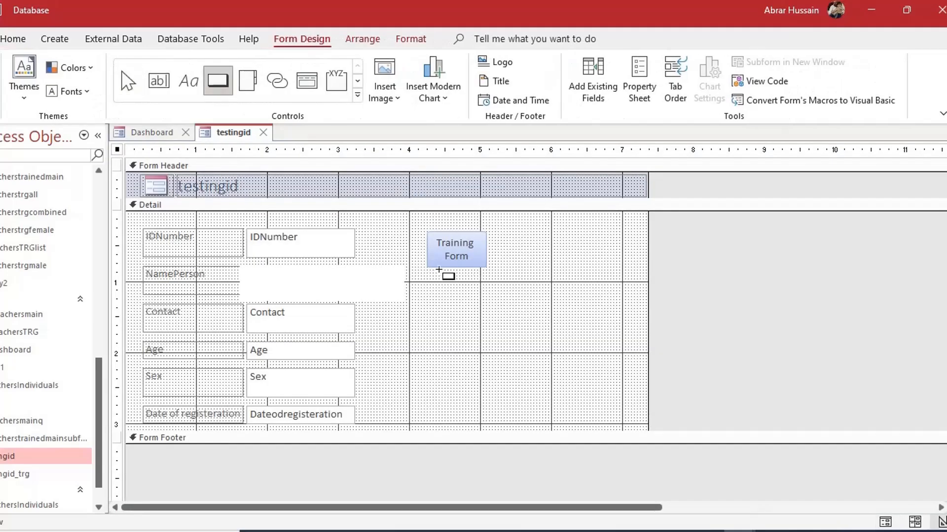
{"action": "mouse_move", "coordinate": [431, 272]}
{"action": "left_mouse_down"}
{"action": "mouse_move", "coordinate": [498, 307]}
{"action": "mouse_move", "coordinate": [485, 315]}
{"action": "left_mouse_up"}
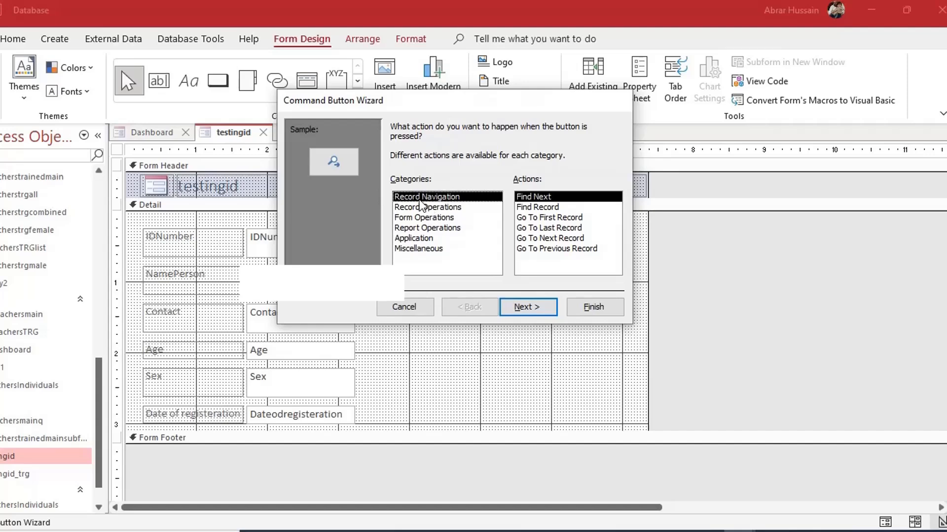
{"action": "left_click", "coordinate": [430, 208]}
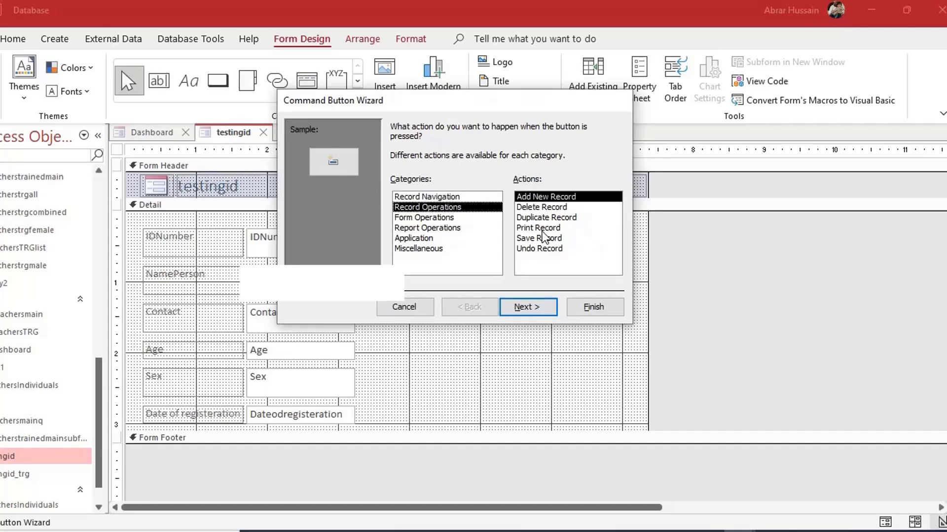
{"action": "left_click", "coordinate": [531, 305]}
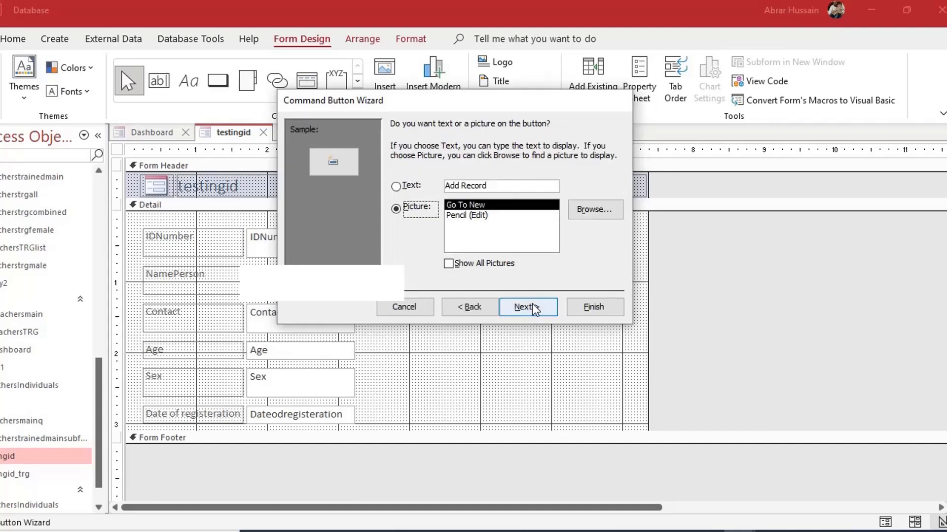
{"action": "left_click", "coordinate": [428, 188]}
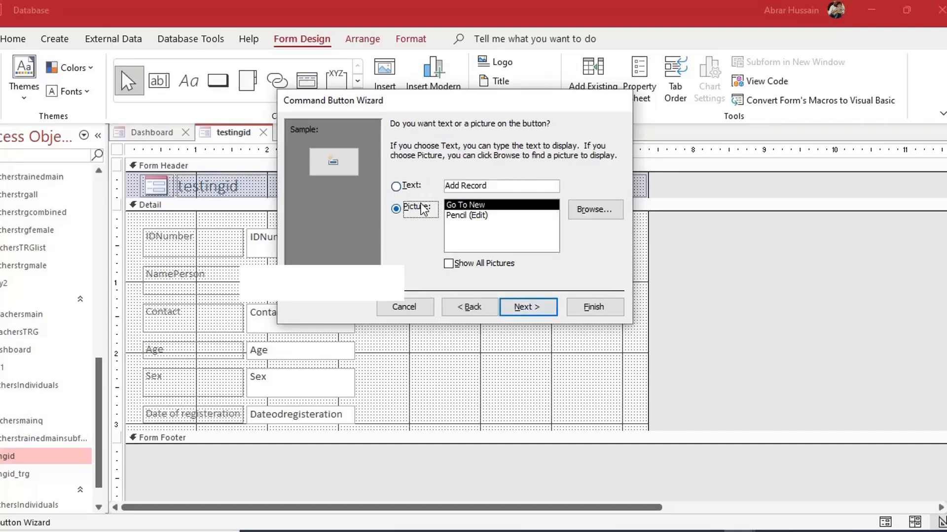
{"action": "left_click", "coordinate": [523, 308]}
{"action": "left_click", "coordinate": [588, 308]}
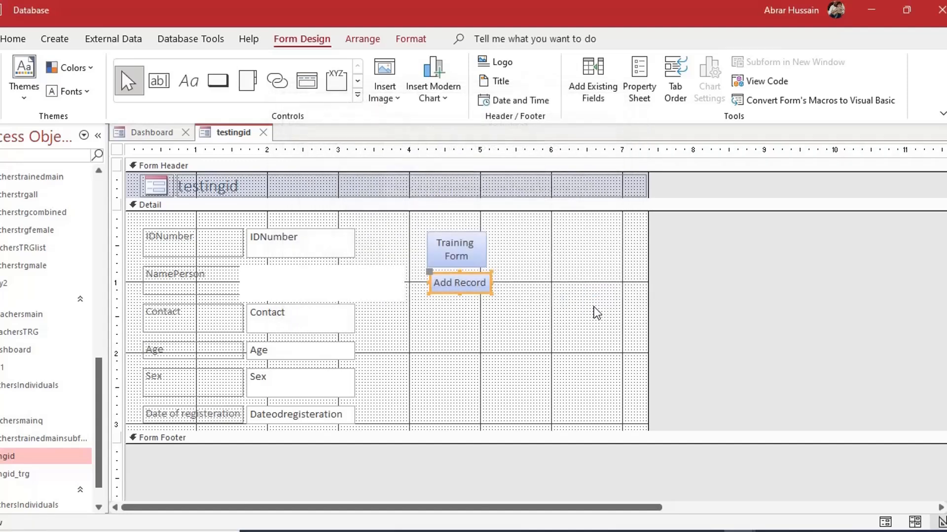
{"action": "left_click", "coordinate": [582, 309]}
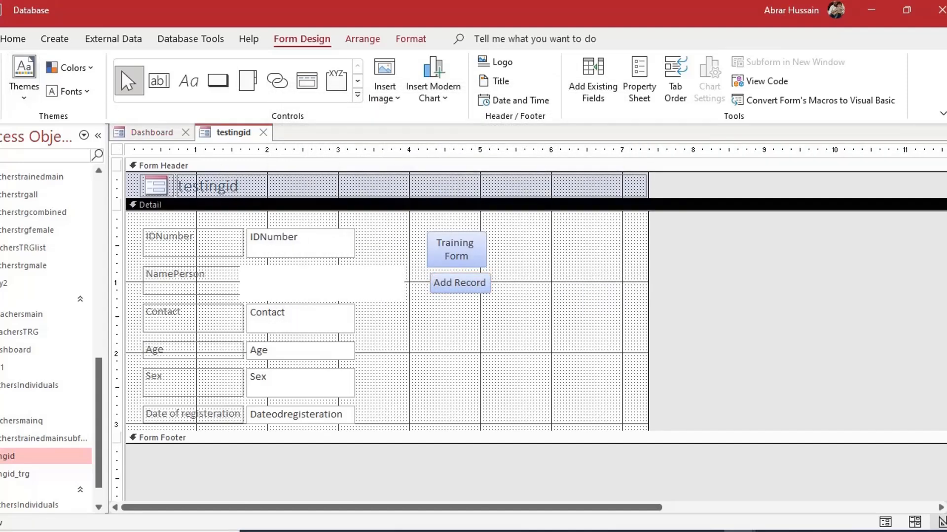
{"action": "left_click", "coordinate": [1, 69]}
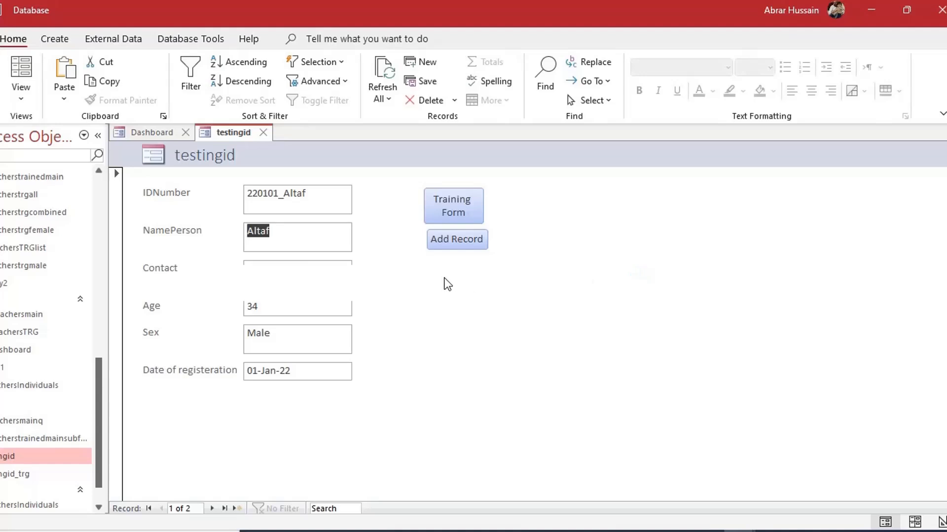
Use Add Record to create blank record 3 of 3 and step through its empty fields
{"action": "left_click", "coordinate": [463, 243]}
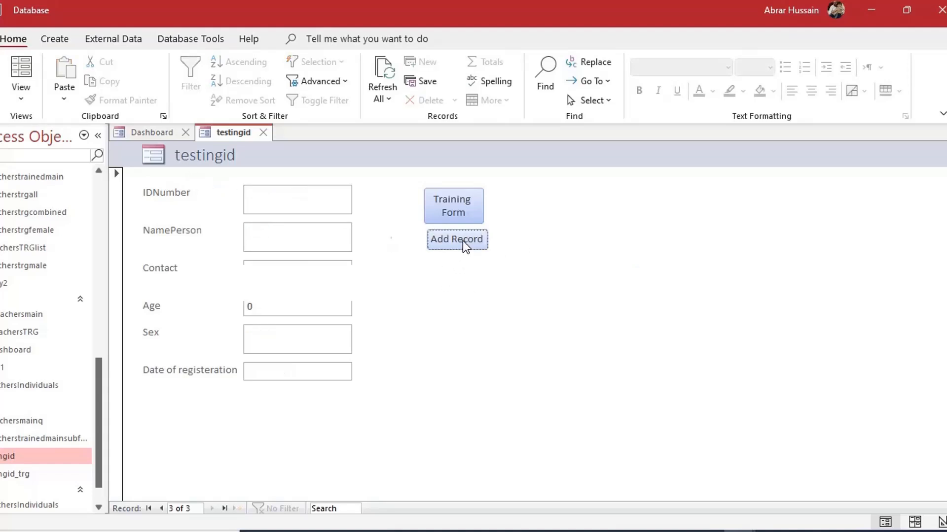
{"action": "left_click", "coordinate": [302, 200]}
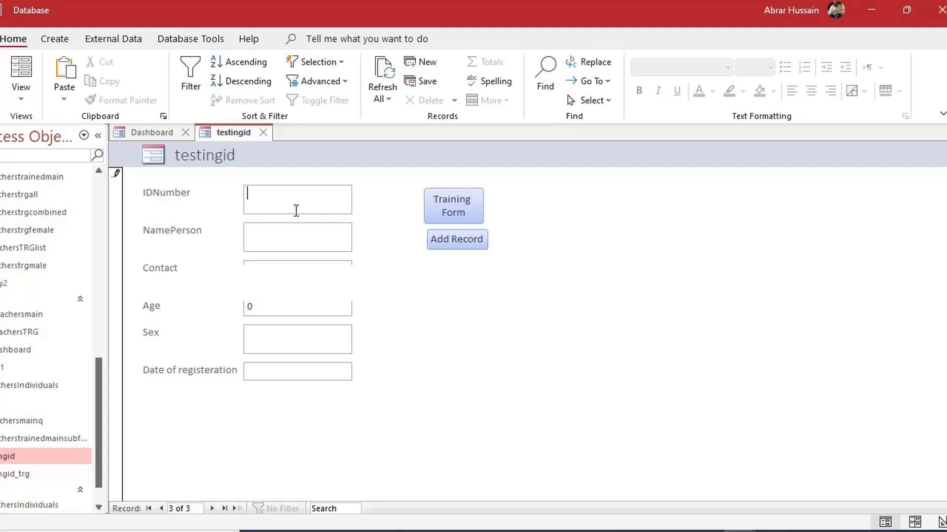
{"action": "key", "text": "Tab"}
{"action": "left_click", "coordinate": [275, 195]}
{"action": "type", "text": "f"}
{"action": "key", "text": "BackSpace"}
{"action": "left_click", "coordinate": [20, 94]}
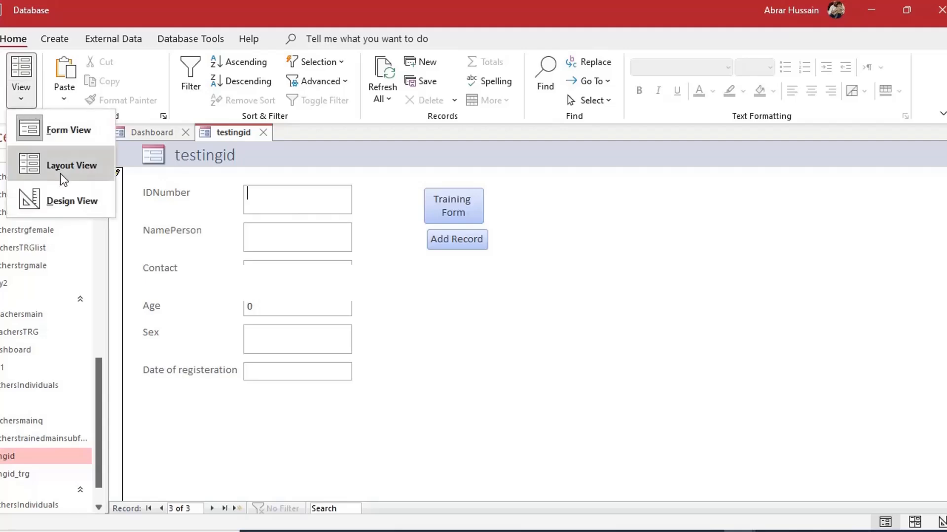
In Design View, set the IDNumber text box's Locked property to Yes
{"action": "left_click", "coordinate": [70, 198]}
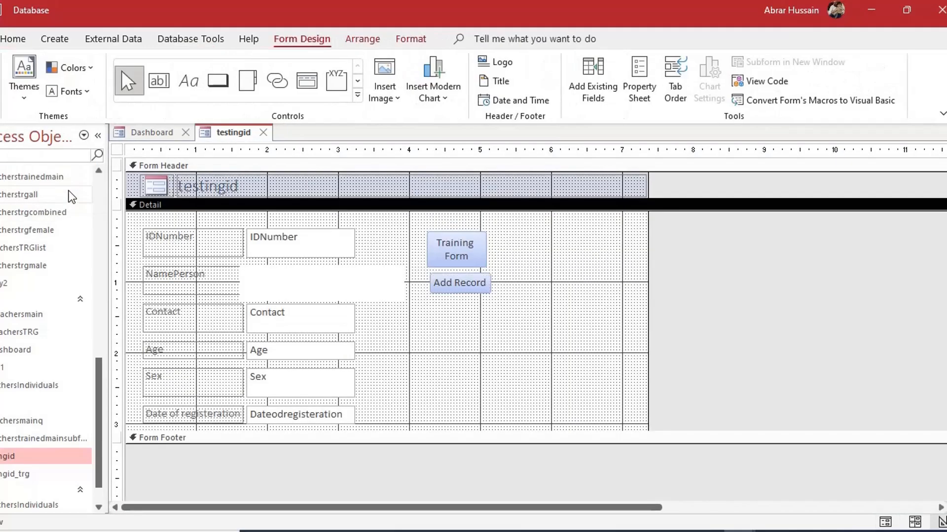
{"action": "left_click", "coordinate": [278, 237]}
{"action": "key", "text": "F4"}
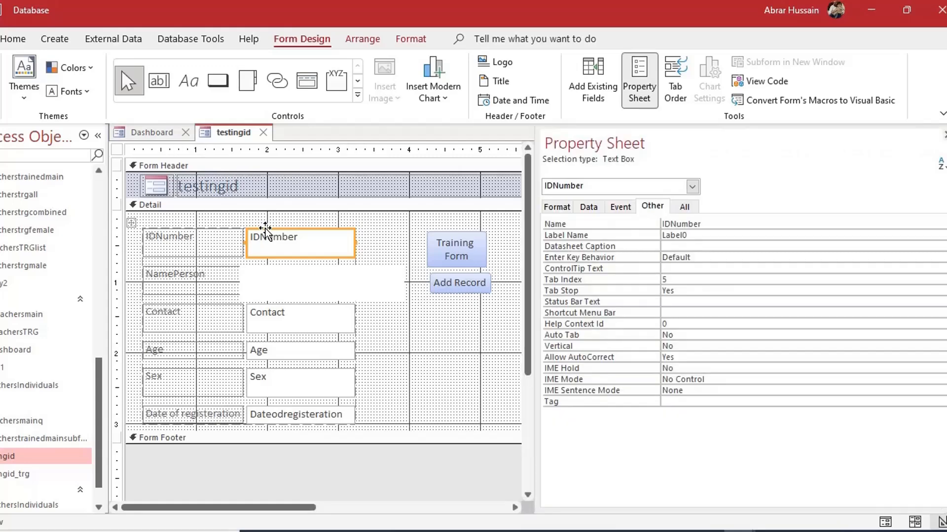
{"action": "left_click", "coordinate": [585, 208]}
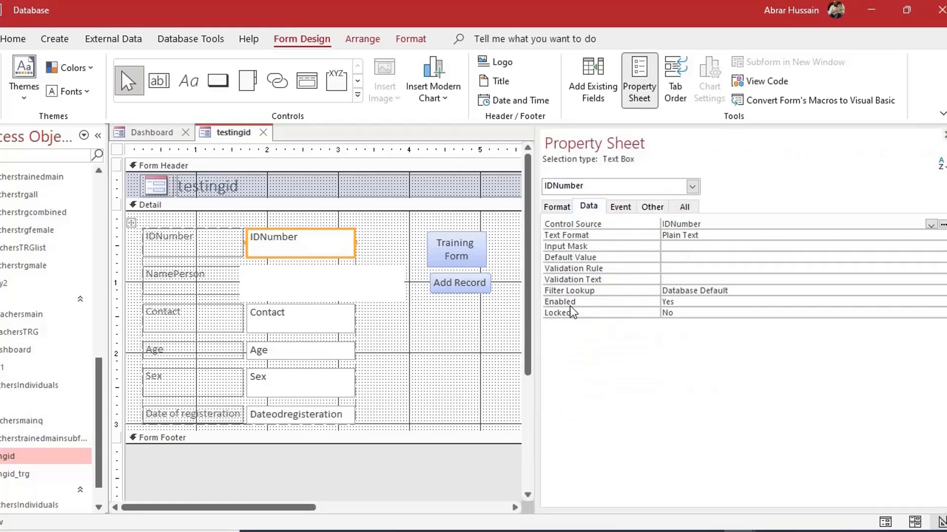
{"action": "left_click", "coordinate": [681, 305]}
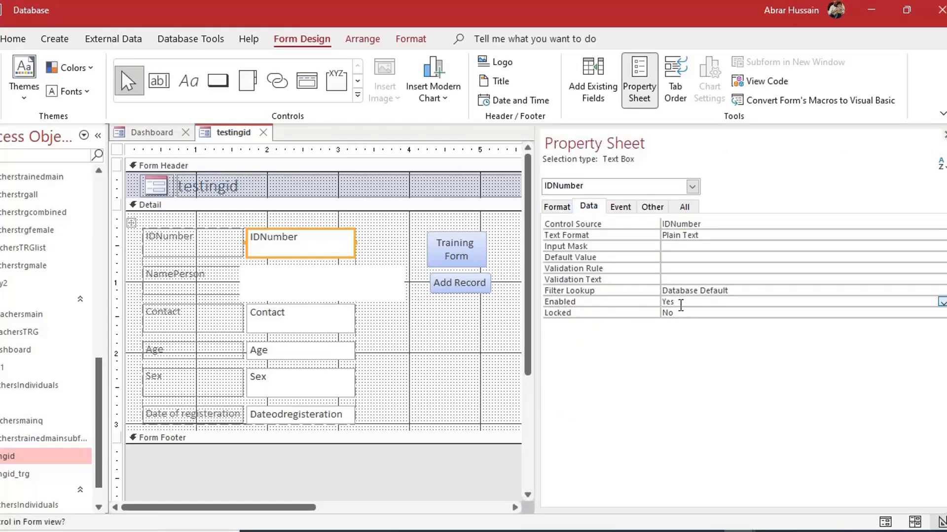
{"action": "left_click", "coordinate": [695, 314]}
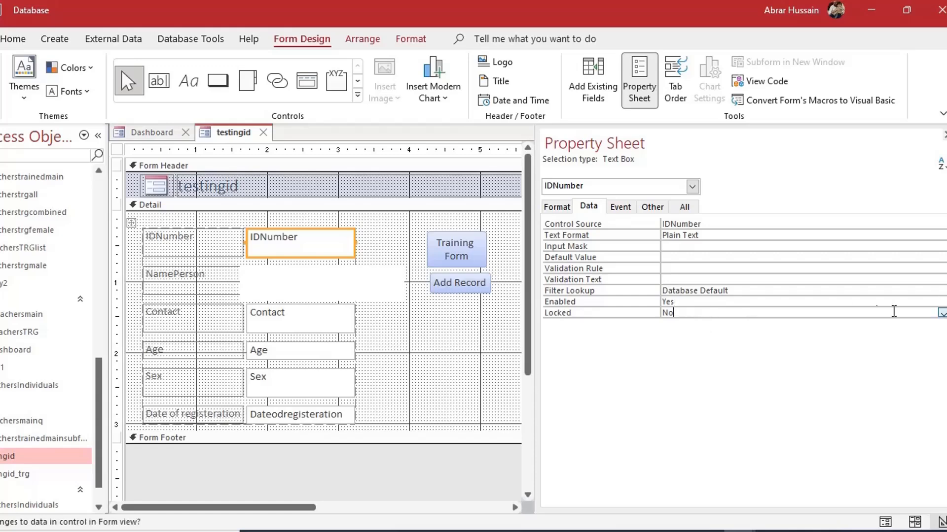
{"action": "left_click", "coordinate": [942, 314]}
{"action": "left_click", "coordinate": [835, 321]}
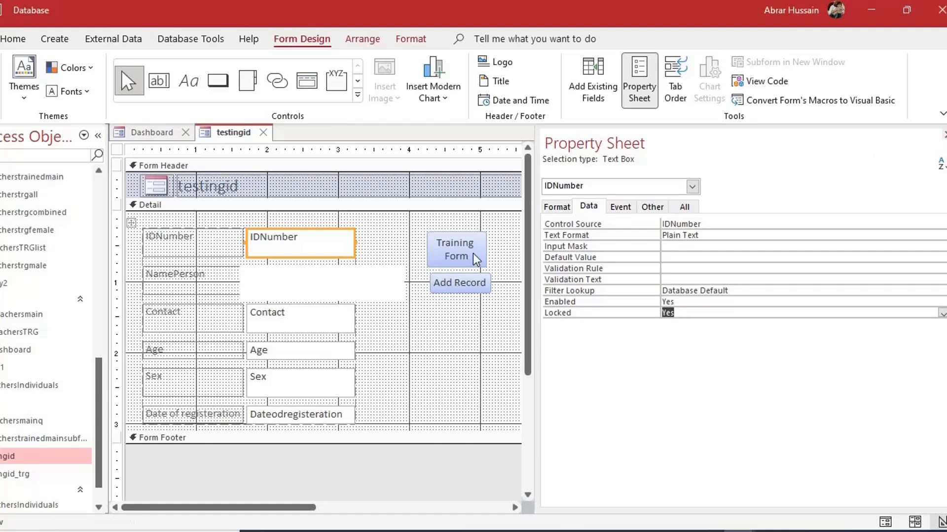
Review the form's tab order, then return to Form View
{"action": "left_click", "coordinate": [680, 71]}
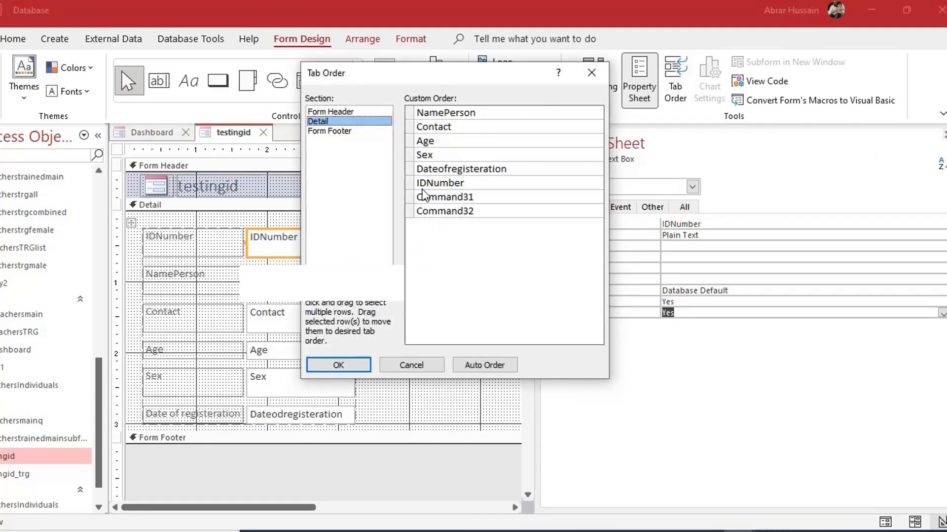
{"action": "left_click", "coordinate": [340, 364]}
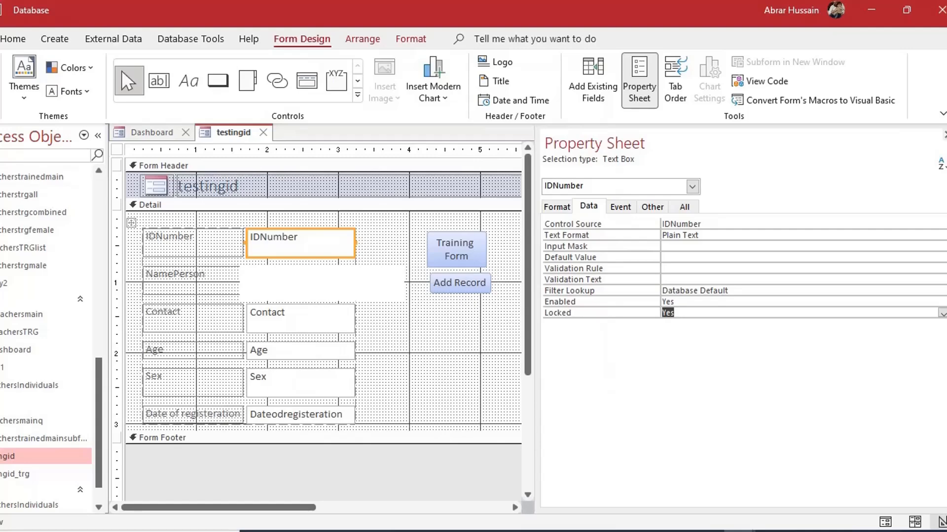
{"action": "key", "text": "F5"}
Start a new record with the person's name, age 34, sex Male, registered 1 Jan 2022
{"action": "left_click", "coordinate": [446, 239]}
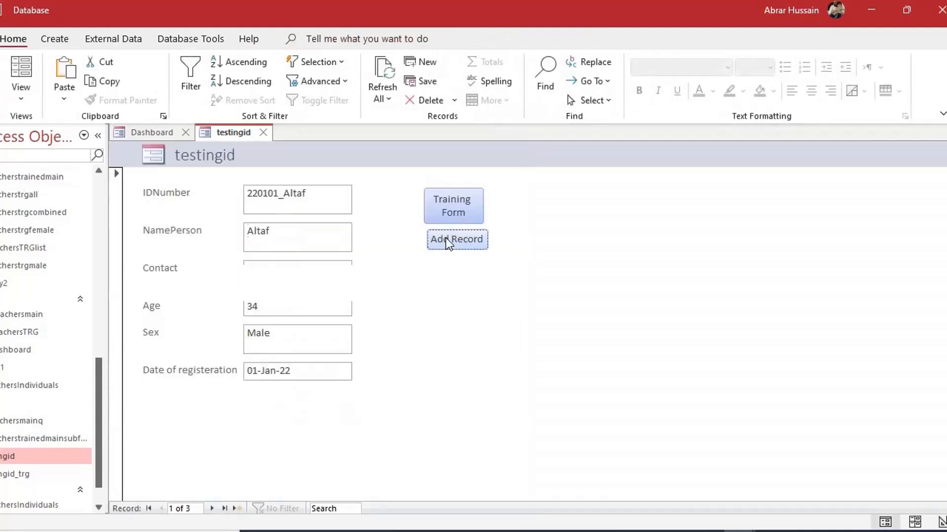
{"action": "left_click", "coordinate": [268, 242]}
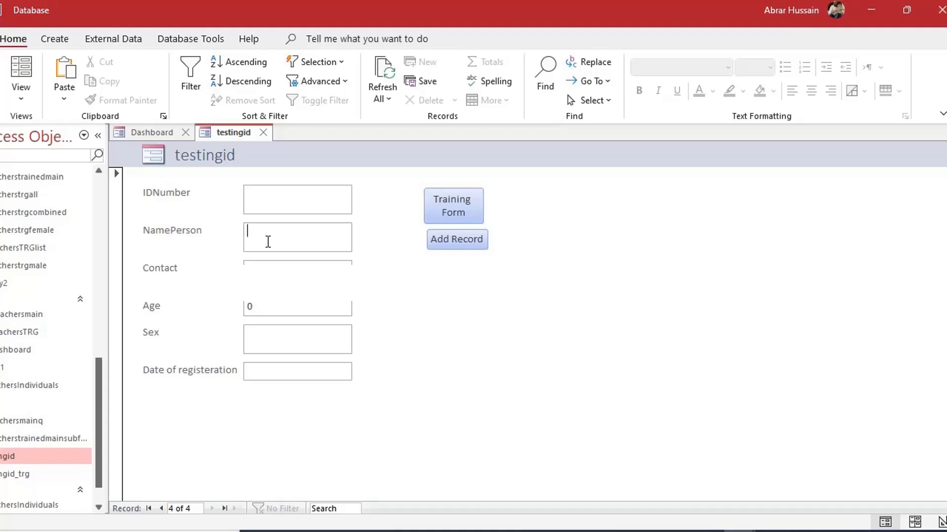
{"action": "type", "text": "Hashim"}
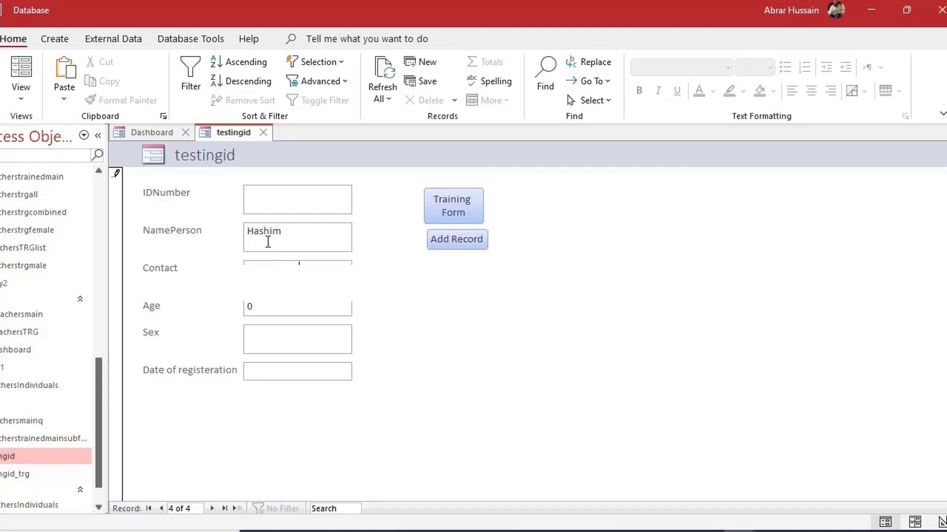
{"action": "key", "text": "Tab"}
{"action": "type", "text": "34"}
{"action": "key", "text": "Tab"}
{"action": "type", "text": "Male"}
{"action": "key", "text": "Tab"}
{"action": "type", "text": "1 jan 2022"}
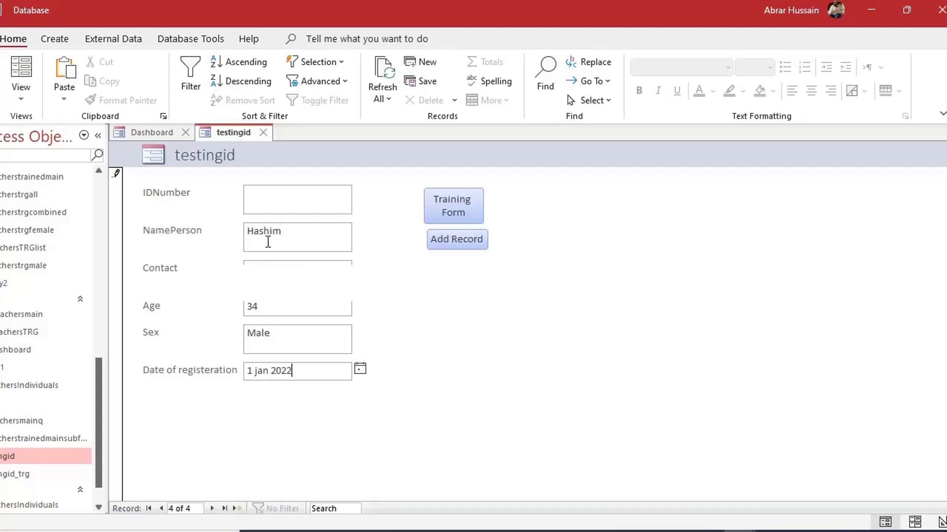
{"action": "key", "text": "Tab"}
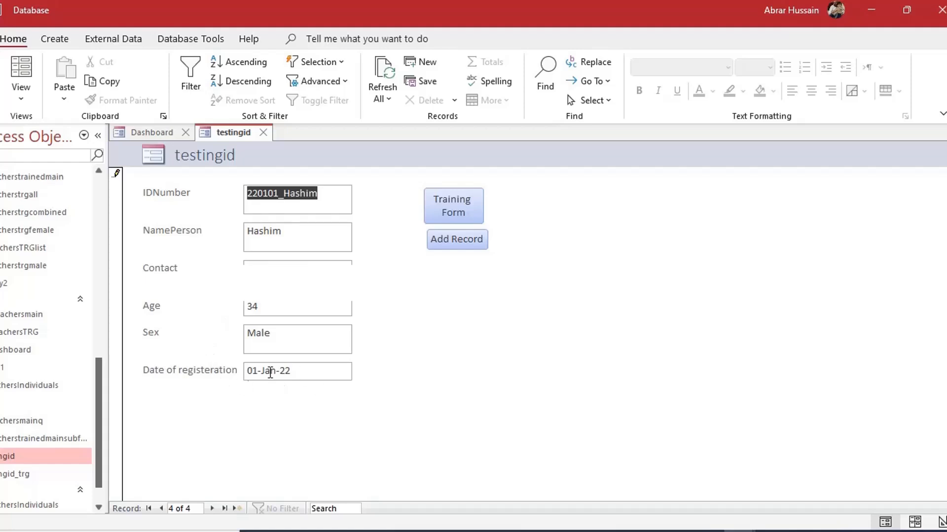
Correct the registration date to 02-Jan-23 so the IDNumber updates to match
{"action": "left_click", "coordinate": [251, 372]}
{"action": "key", "text": "Delete"}
{"action": "type", "text": "2"}
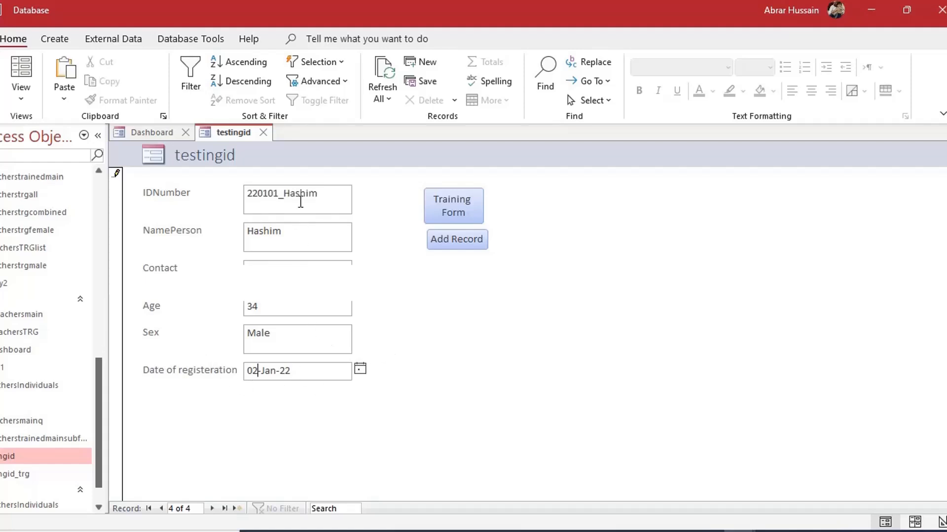
{"action": "left_click", "coordinate": [301, 233]}
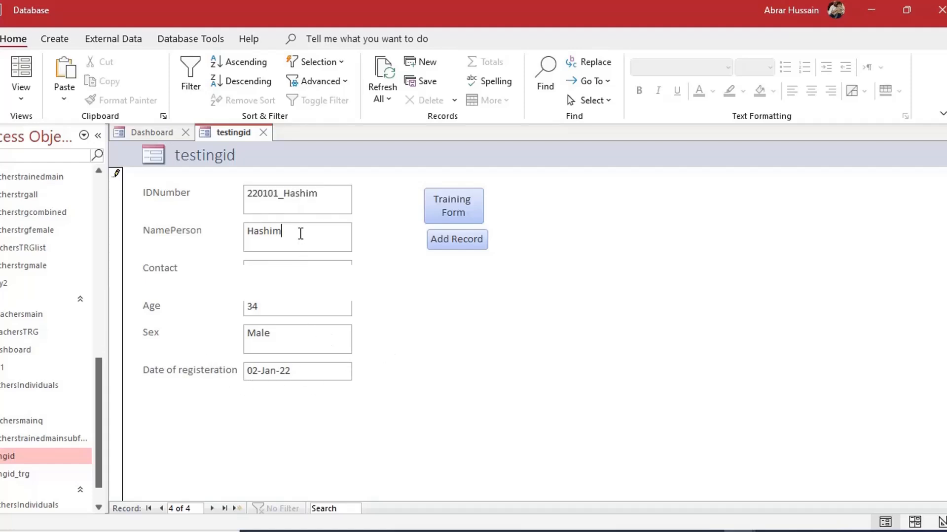
{"action": "left_click", "coordinate": [306, 371]}
{"action": "key", "text": "Tab"}
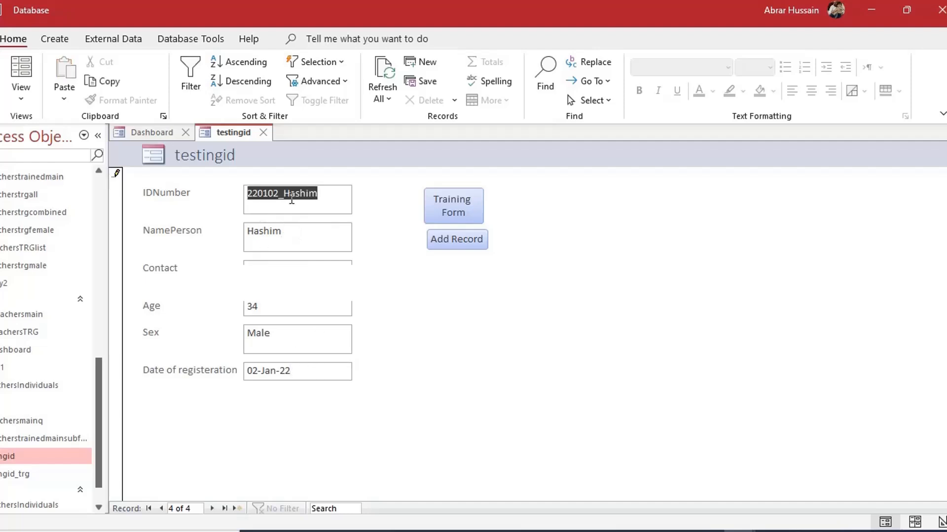
{"action": "left_click", "coordinate": [298, 375]}
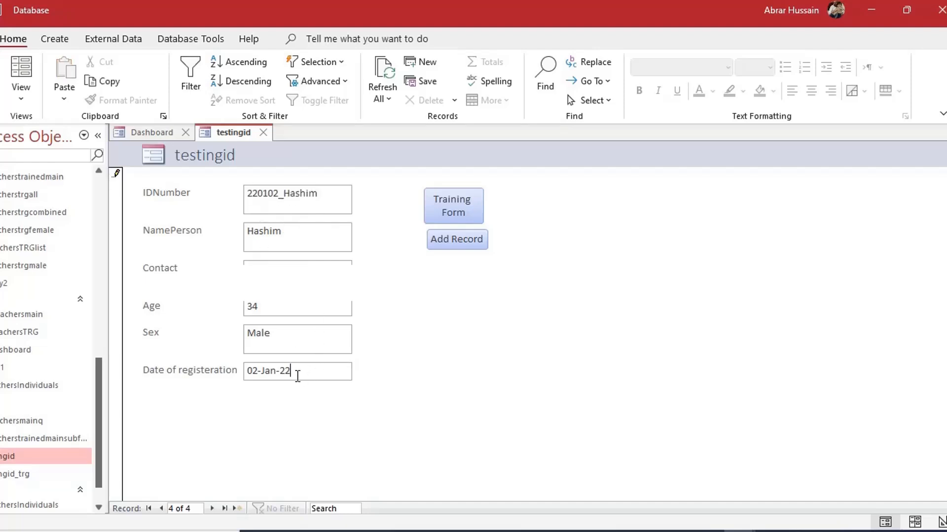
{"action": "key", "text": "BackSpace"}
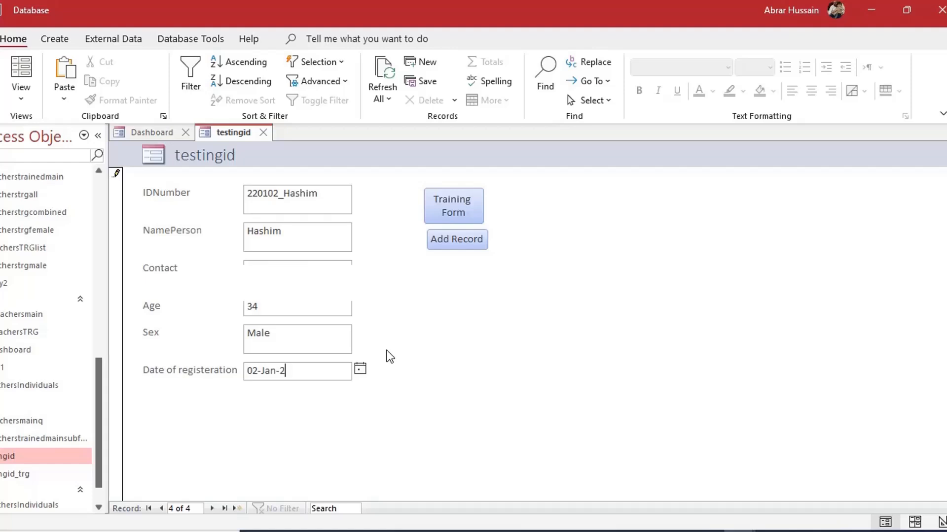
{"action": "type", "text": "3"}
{"action": "key", "text": "Tab"}
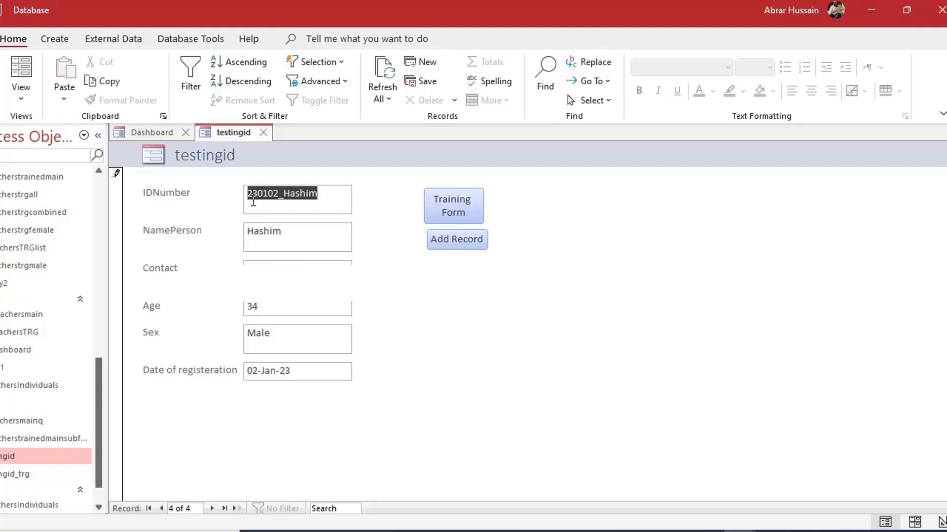
Replace the NamePerson entry with the person's corrected name
{"action": "left_click", "coordinate": [279, 237]}
{"action": "left_click", "coordinate": [219, 241]}
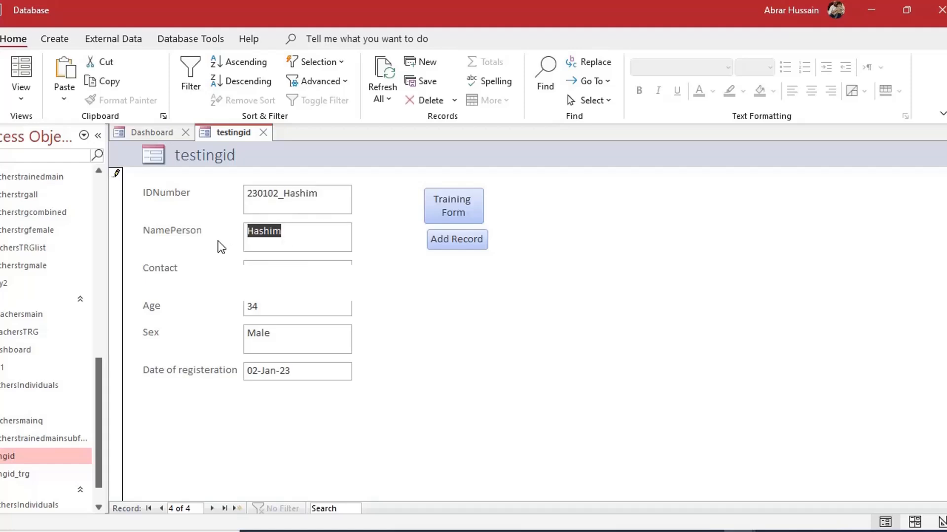
{"action": "type", "text": "Asim"}
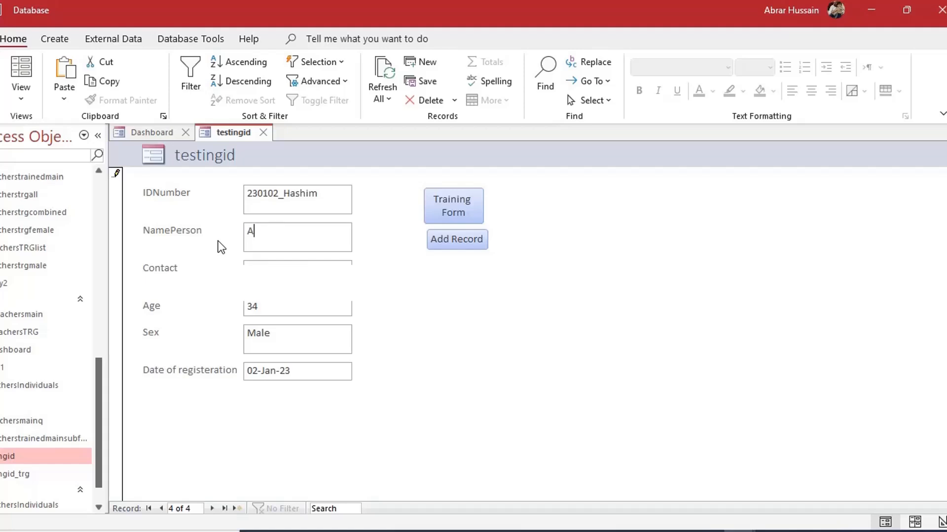
{"action": "key", "text": "Tab"}
{"action": "key", "text": "Tab"}
{"action": "key", "text": "Tab"}
{"action": "key", "text": "Tab"}
{"action": "key", "text": "Tab"}
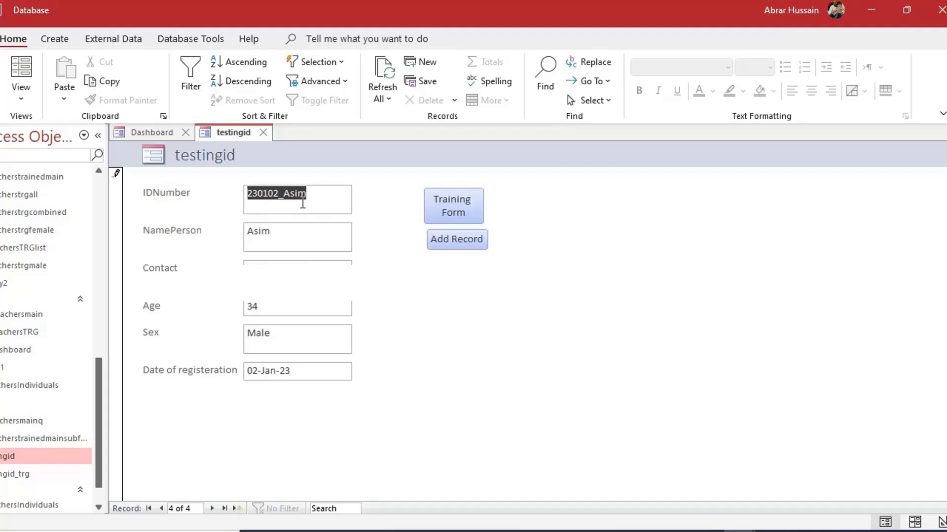
{"action": "left_click", "coordinate": [281, 235]}
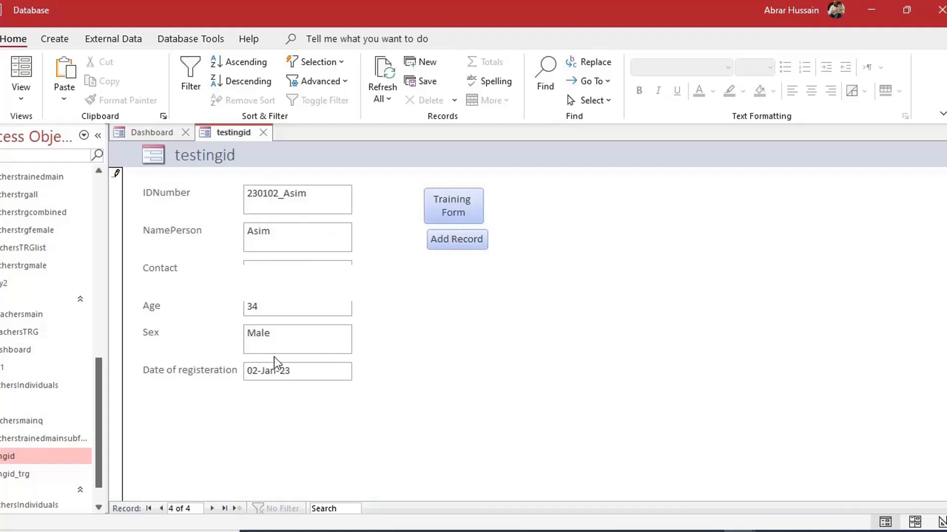
On the training form, enter training from 5 Jan 2022 to 10 Jan 2022 with Day1–Day3 ticked
{"action": "left_click", "coordinate": [467, 206]}
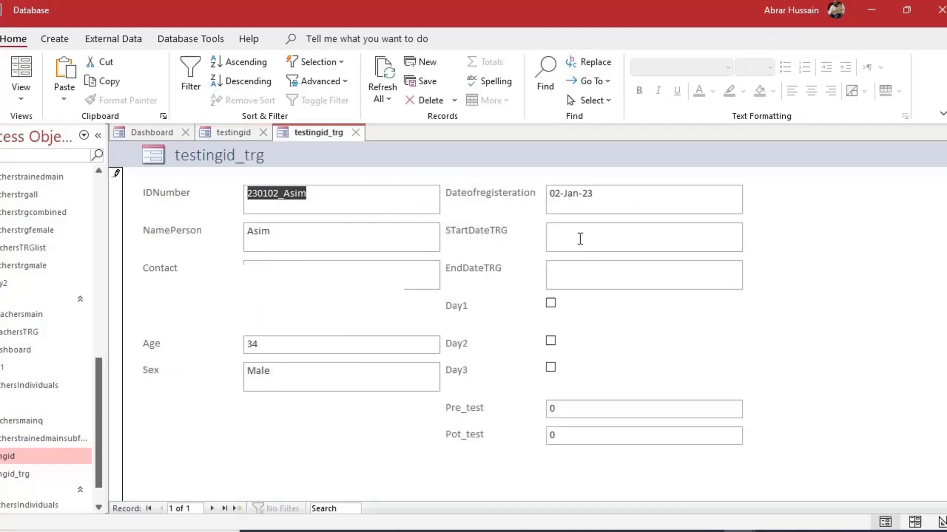
{"action": "left_click", "coordinate": [599, 232]}
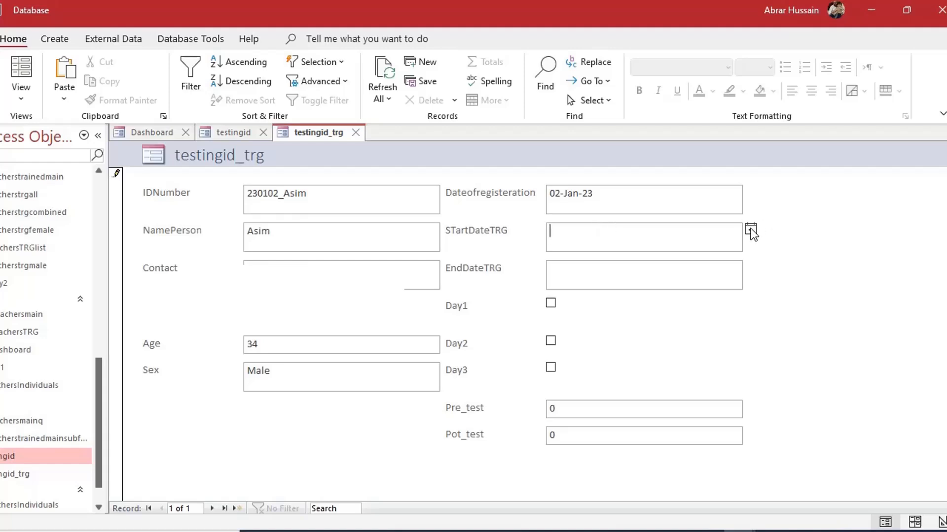
{"action": "type", "text": "5 jan 2022"}
{"action": "key", "text": "Tab"}
{"action": "type", "text": "10 jan 2022"}
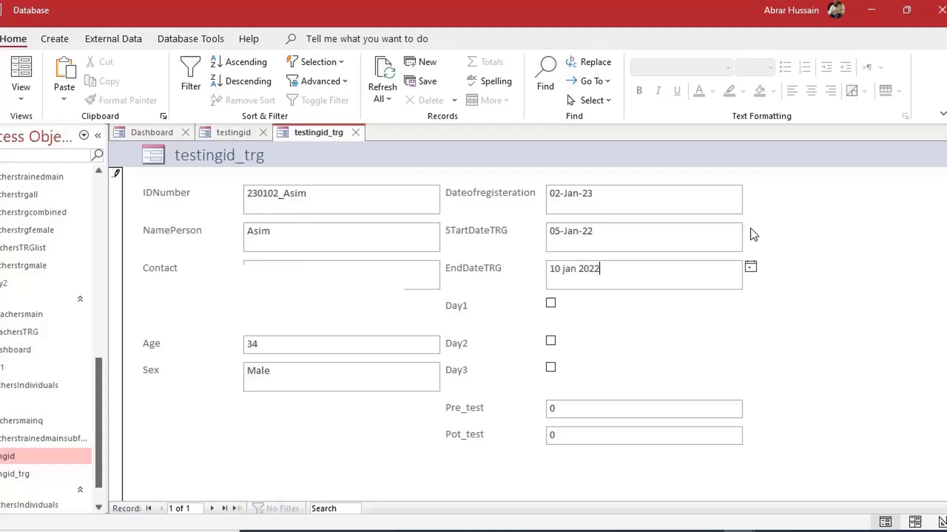
{"action": "left_click", "coordinate": [551, 302]}
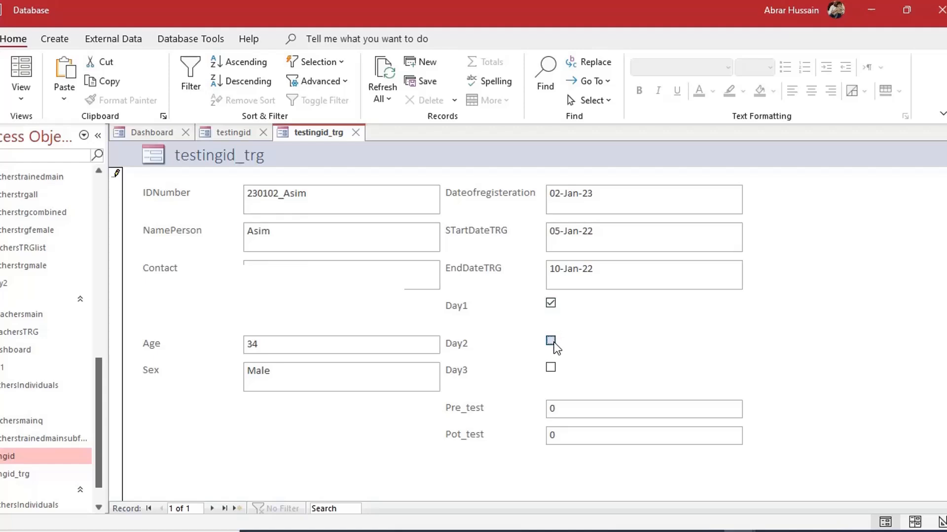
{"action": "left_click", "coordinate": [551, 341]}
{"action": "left_click", "coordinate": [550, 368]}
Enter Pre_test 33 and Pot_test 99, then save the training record
{"action": "double_click", "coordinate": [554, 409]}
{"action": "type", "text": "33"}
{"action": "double_click", "coordinate": [561, 434]}
{"action": "type", "text": "99"}
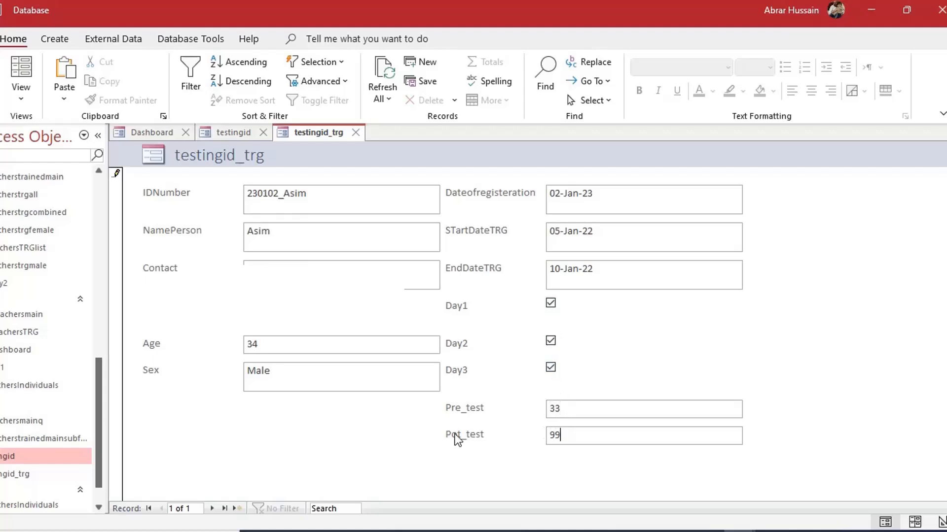
{"action": "key", "text": "ctrl+s"}
Close the training and testingid forms, saving the testingid form's design changes
{"action": "left_click", "coordinate": [357, 135]}
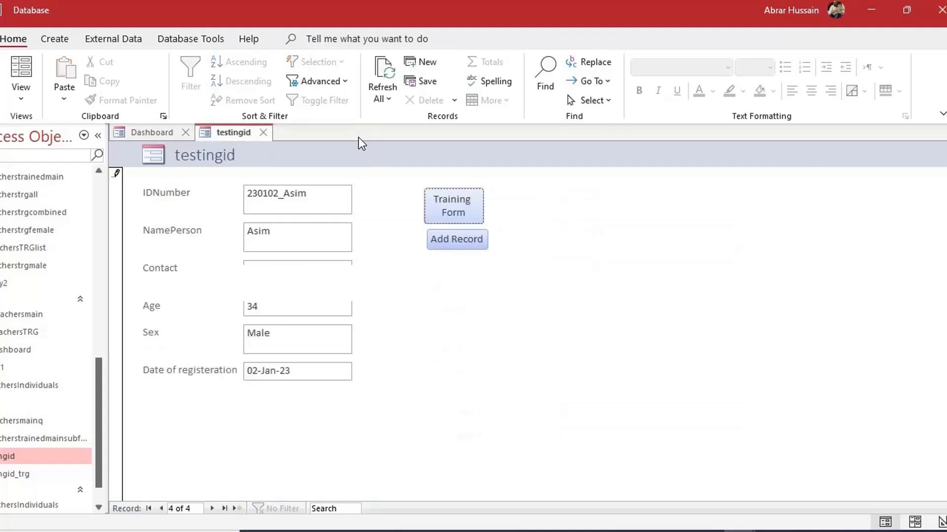
{"action": "left_click", "coordinate": [264, 133]}
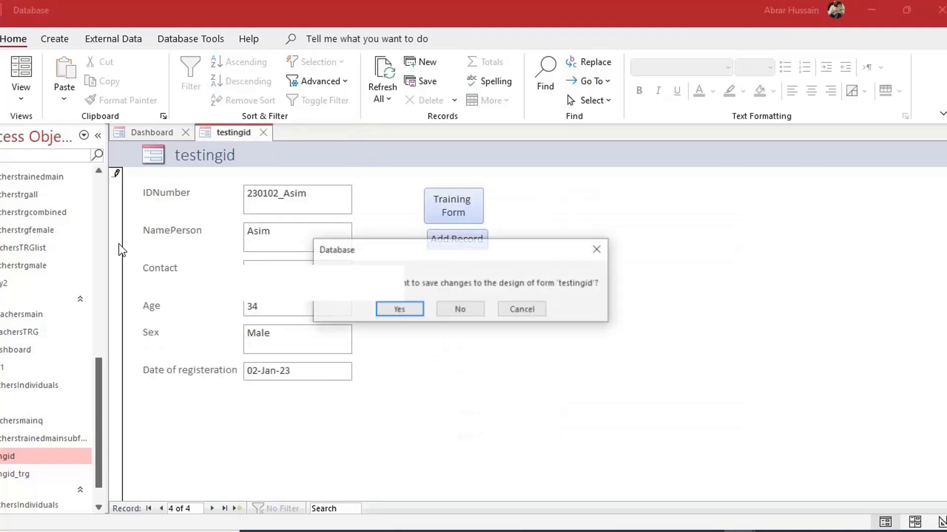
{"action": "left_click", "coordinate": [399, 310]}
{"action": "scroll", "coordinate": [32, 226], "scroll_direction": "up", "scroll_amount": 10}
{"action": "scroll", "coordinate": [20, 365], "scroll_direction": "down", "scroll_amount": 1}
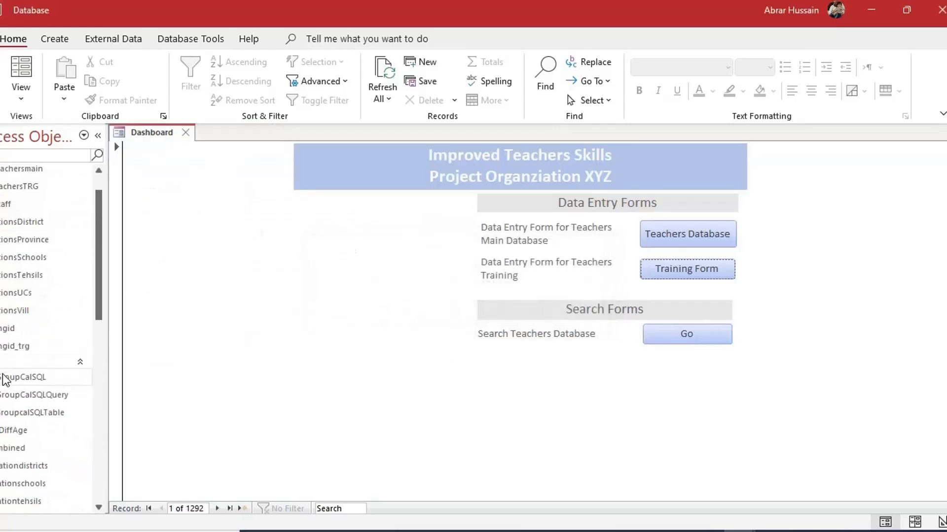
Open the testingid and testingid_trg tables to check the new records, then close both
{"action": "double_click", "coordinate": [12, 329]}
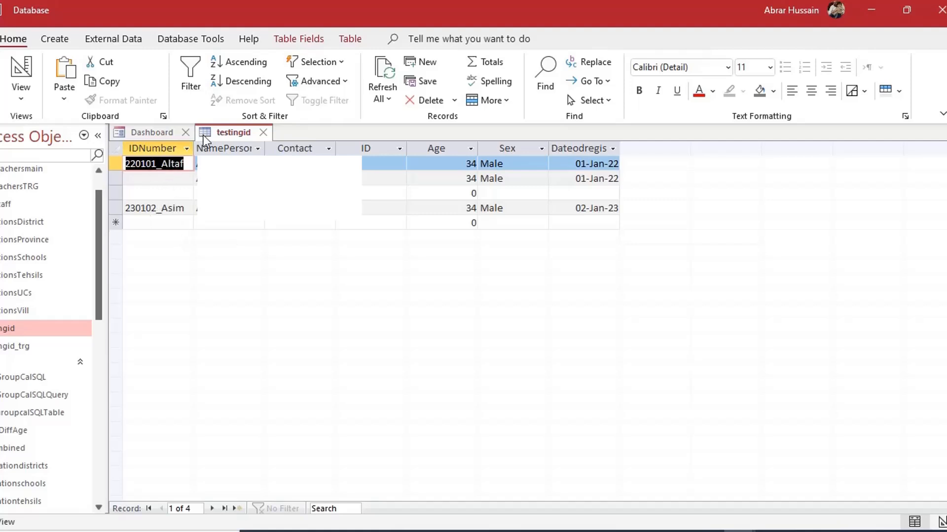
{"action": "left_click", "coordinate": [265, 129]}
{"action": "double_click", "coordinate": [28, 348]}
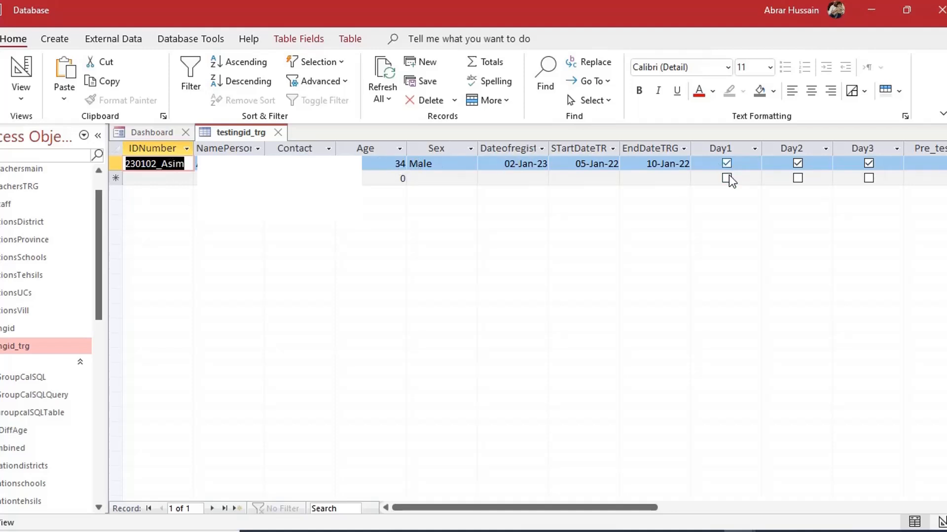
{"action": "double_click", "coordinate": [29, 328]}
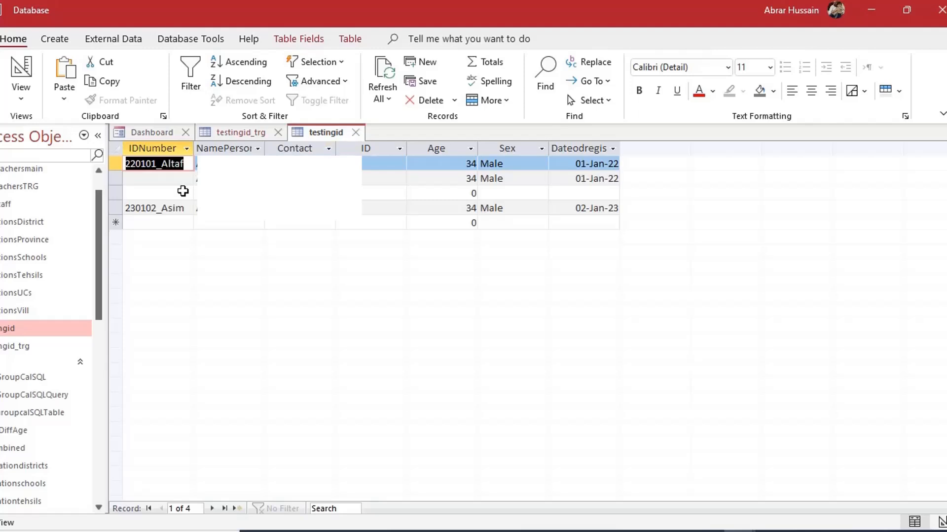
{"action": "left_click", "coordinate": [357, 134]}
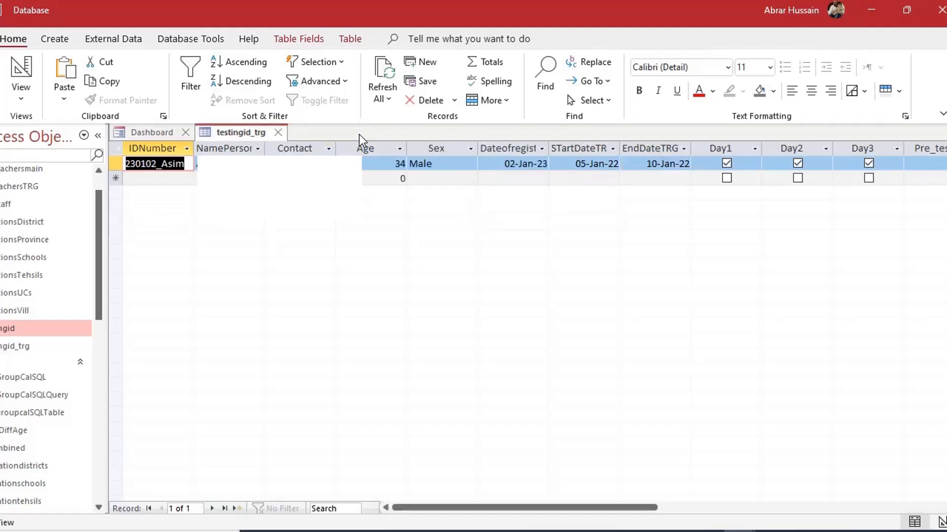
{"action": "left_click", "coordinate": [278, 134]}
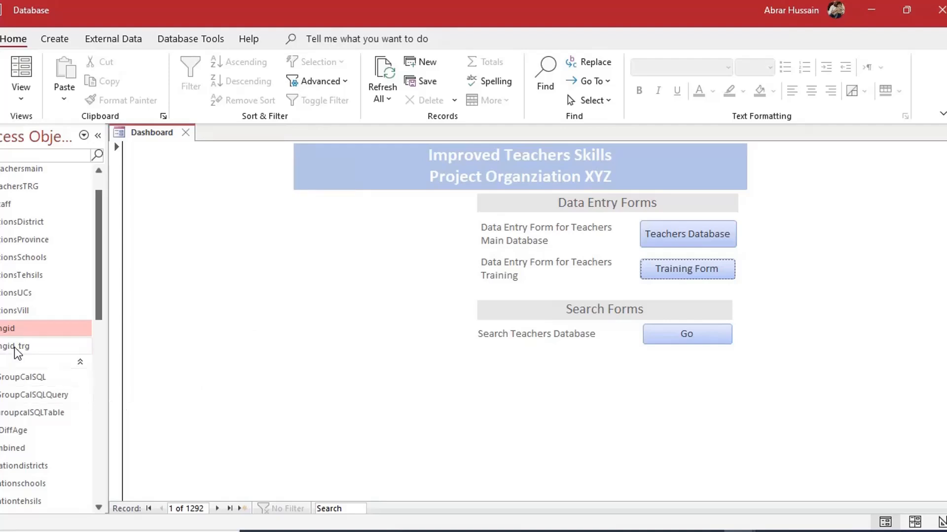
In testingid's Design View, set the table's Subdatasheet Name to Table.testingid_trg
{"action": "right_click", "coordinate": [33, 330]}
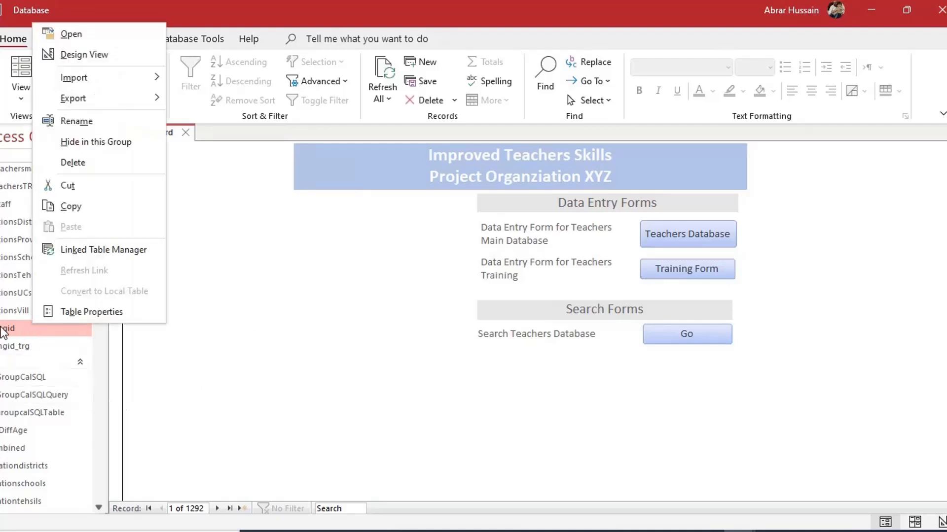
{"action": "left_click", "coordinate": [8, 331]}
{"action": "right_click", "coordinate": [45, 334]}
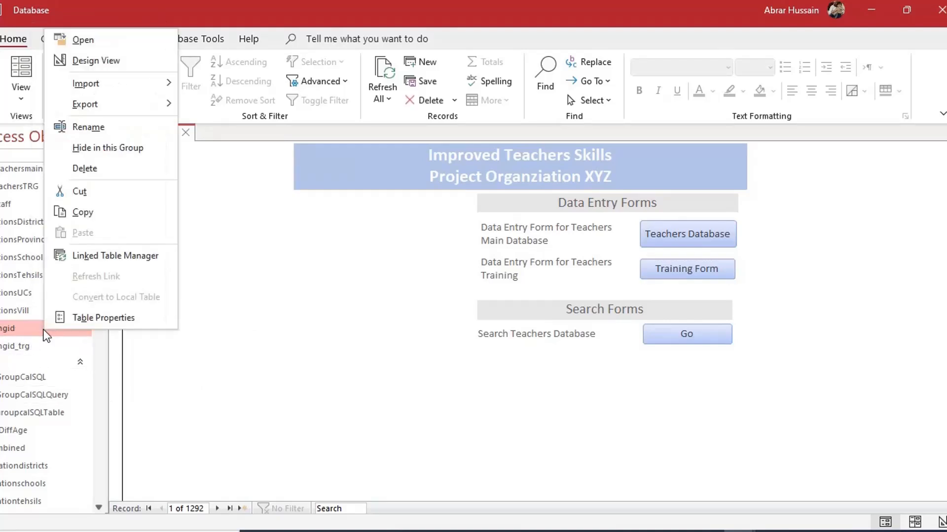
{"action": "left_click", "coordinate": [123, 61]}
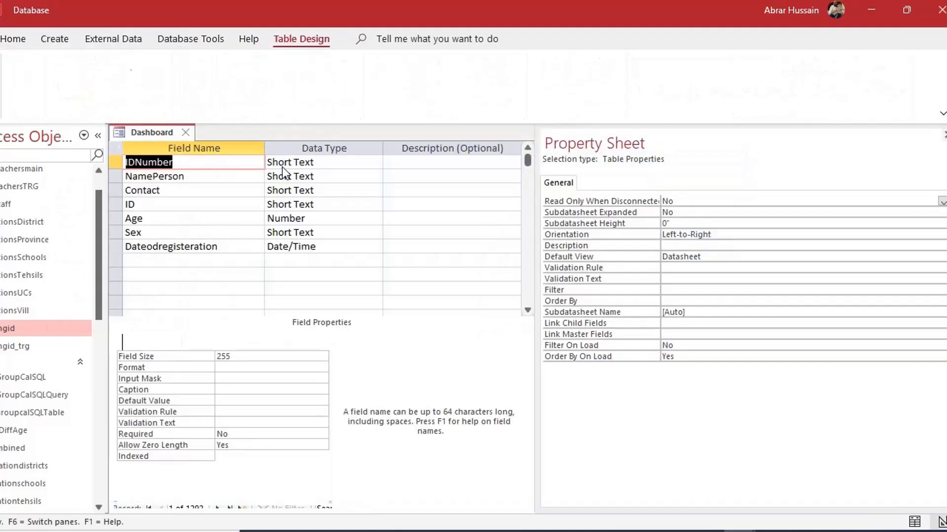
{"action": "left_click", "coordinate": [195, 161]}
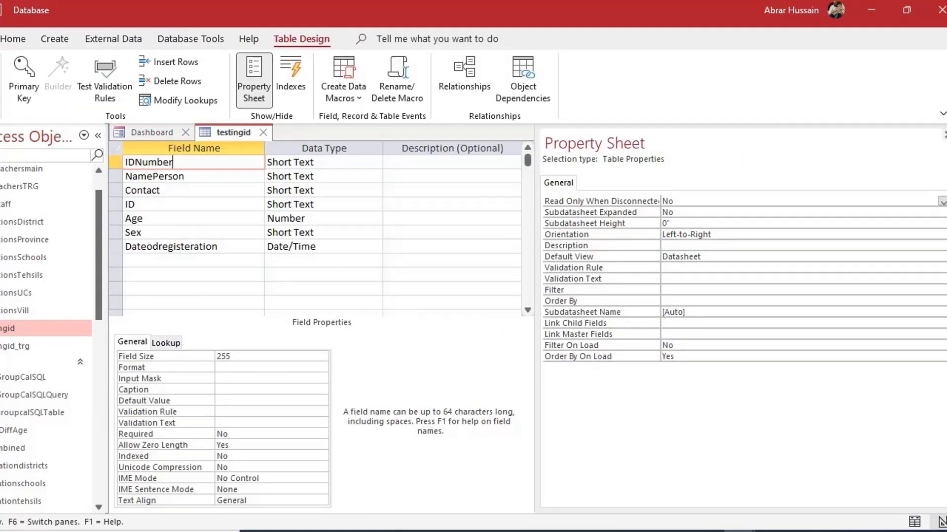
{"action": "left_click", "coordinate": [943, 134]}
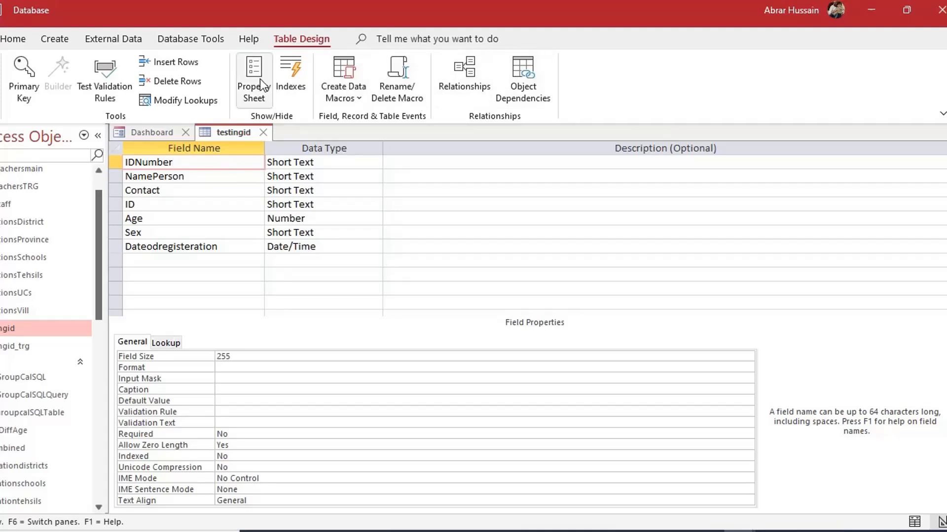
{"action": "left_click", "coordinate": [245, 75]}
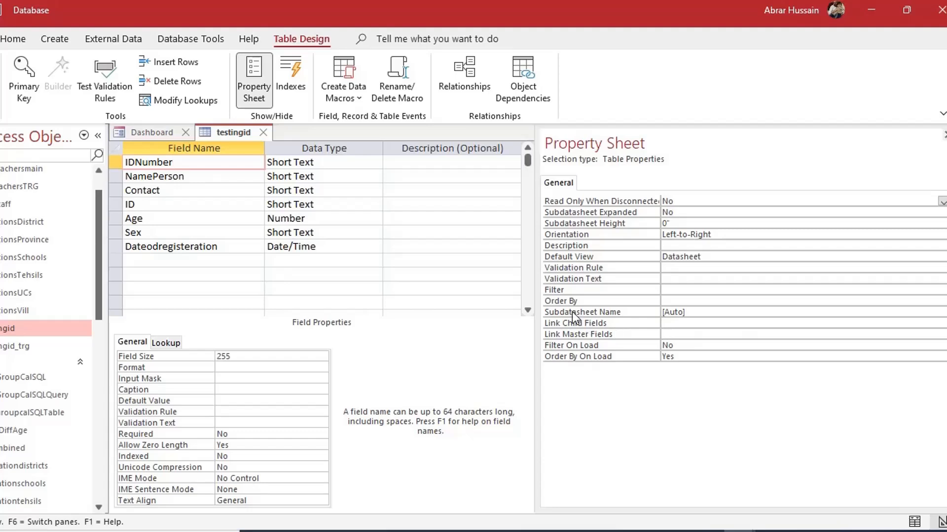
{"action": "left_click", "coordinate": [698, 312]}
{"action": "left_click", "coordinate": [942, 313]}
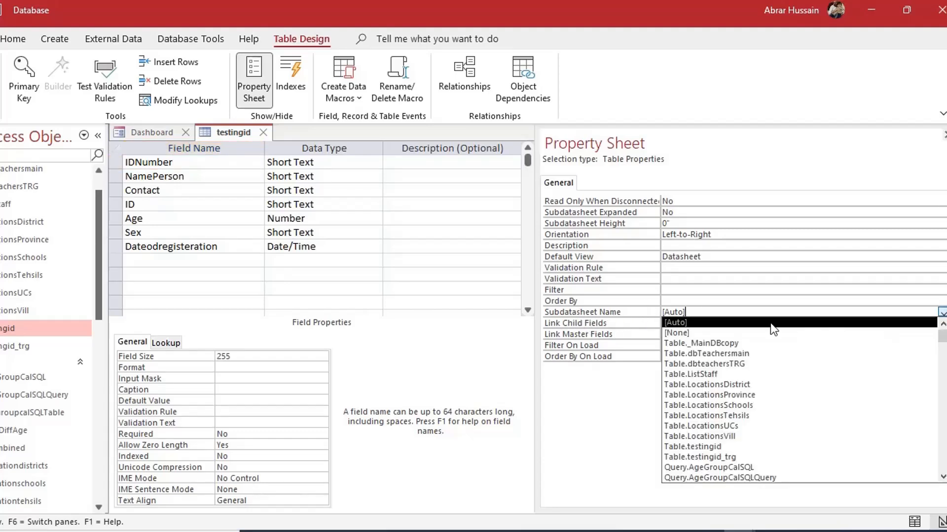
{"action": "scroll", "coordinate": [767, 424], "scroll_direction": "down", "scroll_amount": 1}
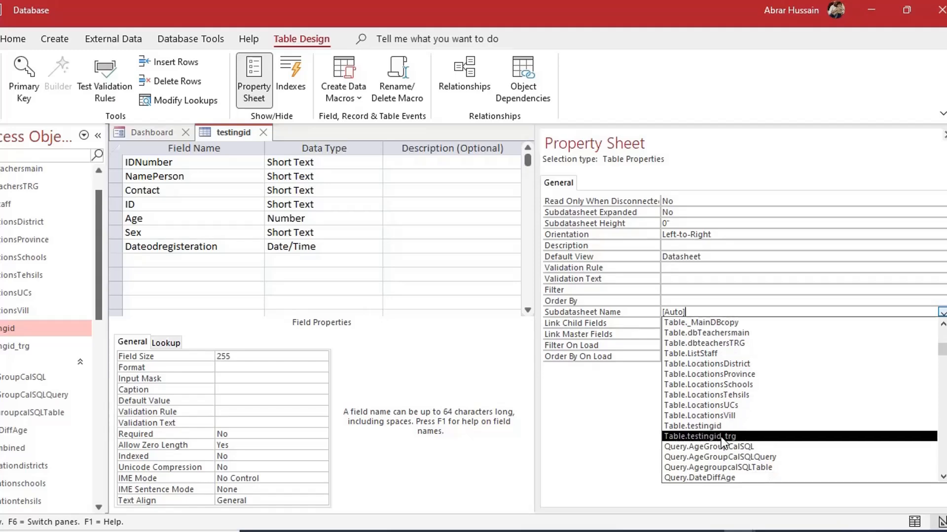
{"action": "left_click", "coordinate": [741, 434]}
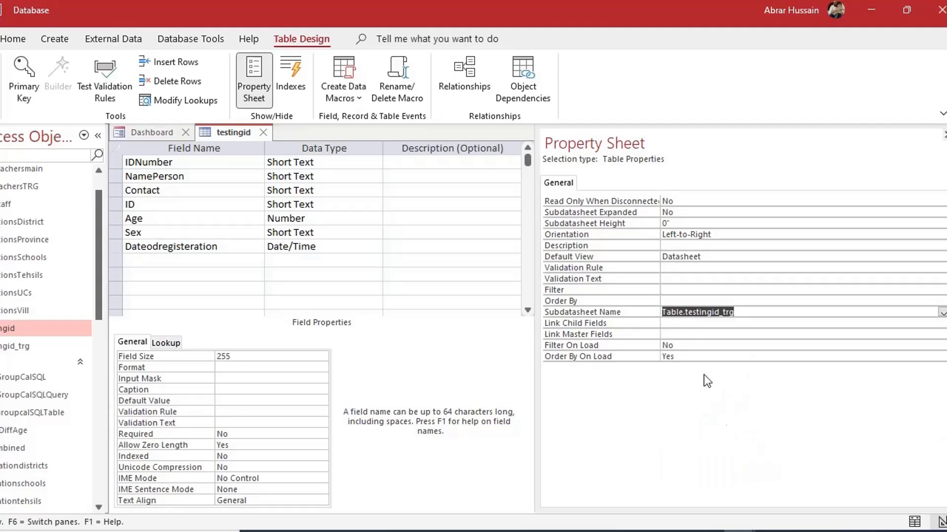
Copy the IDNumber field name into both Link Child Fields and Link Master Fields
{"action": "left_click", "coordinate": [683, 323]}
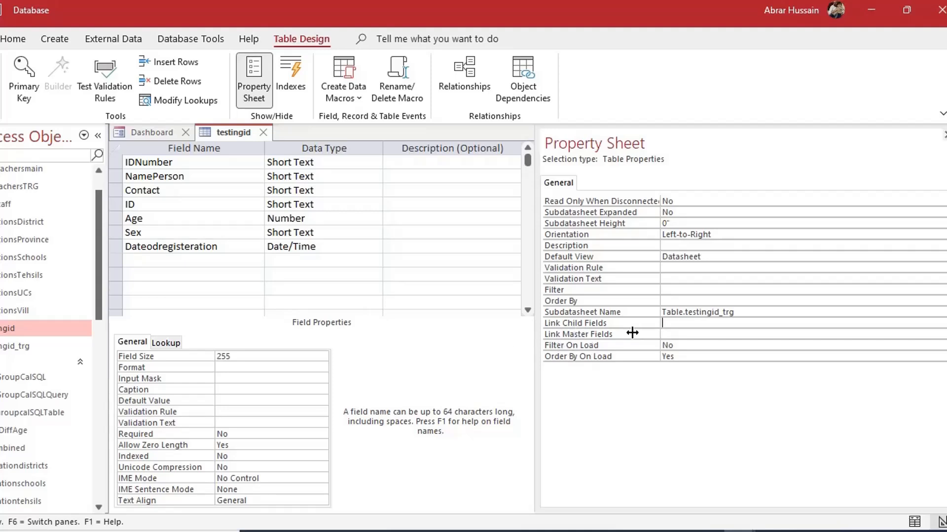
{"action": "left_click_drag", "start_coordinate": [175, 163], "coordinate": [125, 162]}
{"action": "key", "text": "ctrl+c"}
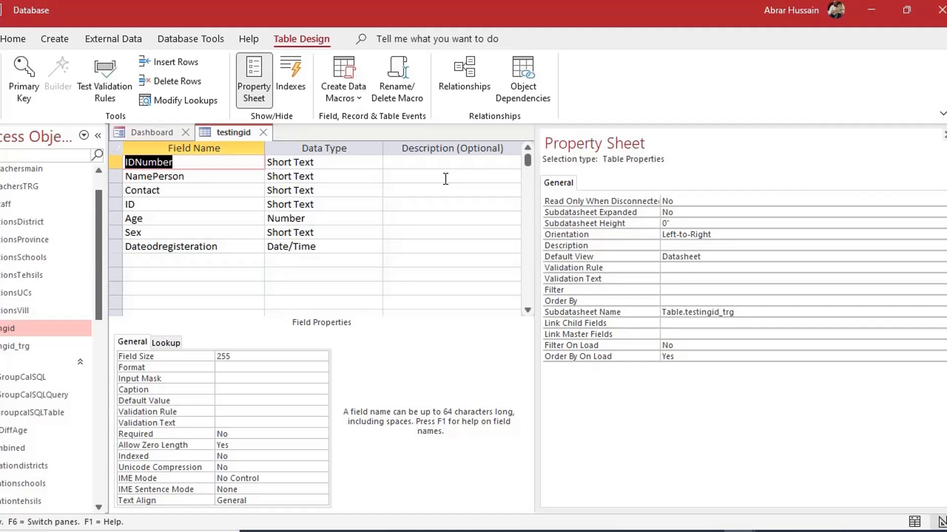
{"action": "left_click", "coordinate": [674, 324]}
{"action": "key", "text": "ctrl+v"}
{"action": "key", "text": "Down"}
{"action": "key", "text": "ctrl+v"}
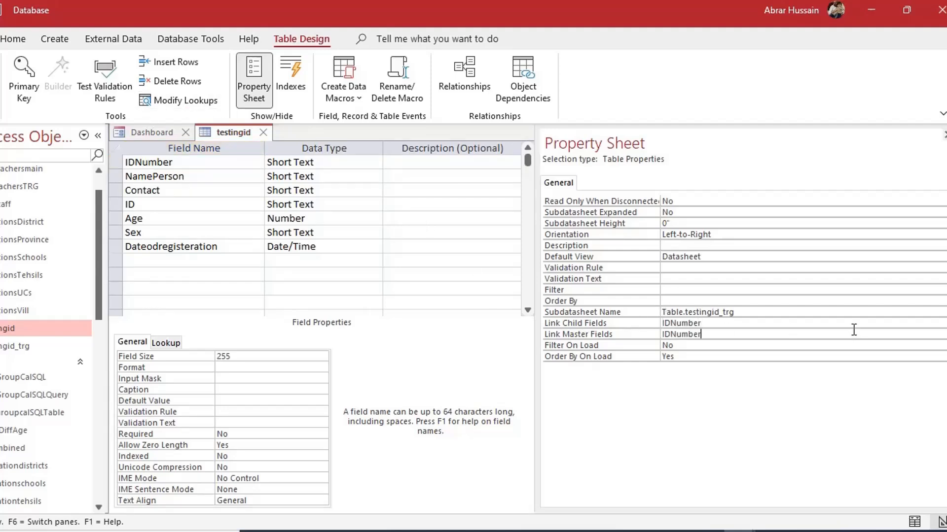
{"action": "key", "text": "Up"}
{"action": "key", "text": "Up"}
{"action": "key", "text": "Up"}
In Datasheet view, expand and collapse each person's training subdatasheet, then close testingid
{"action": "left_click", "coordinate": [1, 73]}
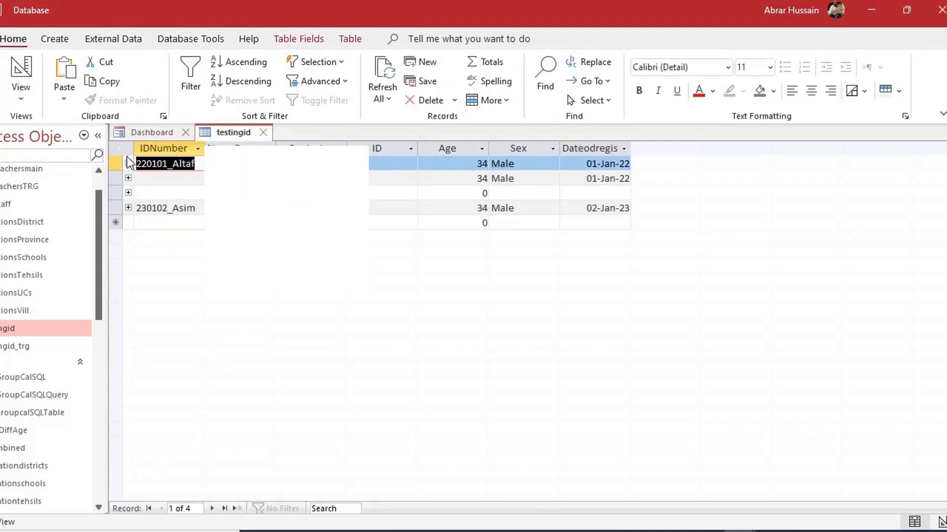
{"action": "left_click", "coordinate": [128, 208]}
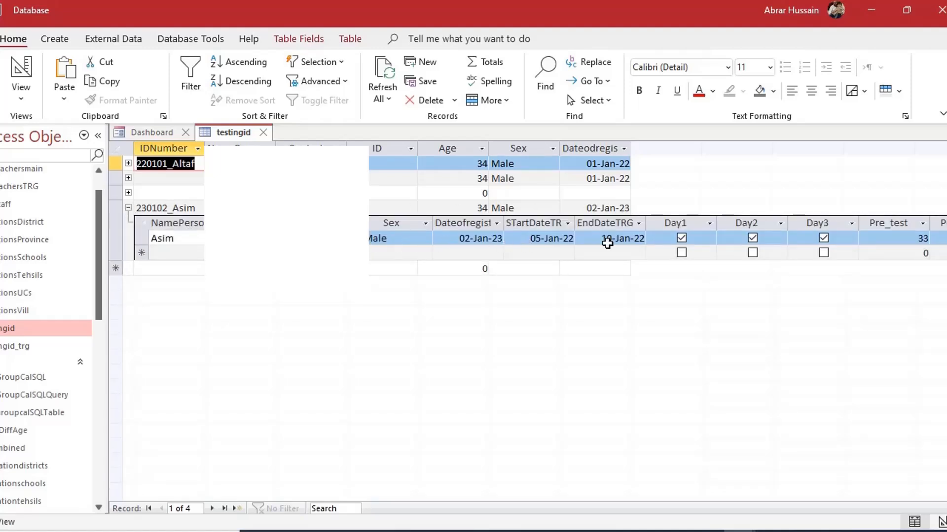
{"action": "left_click", "coordinate": [128, 208]}
{"action": "left_click", "coordinate": [127, 162]}
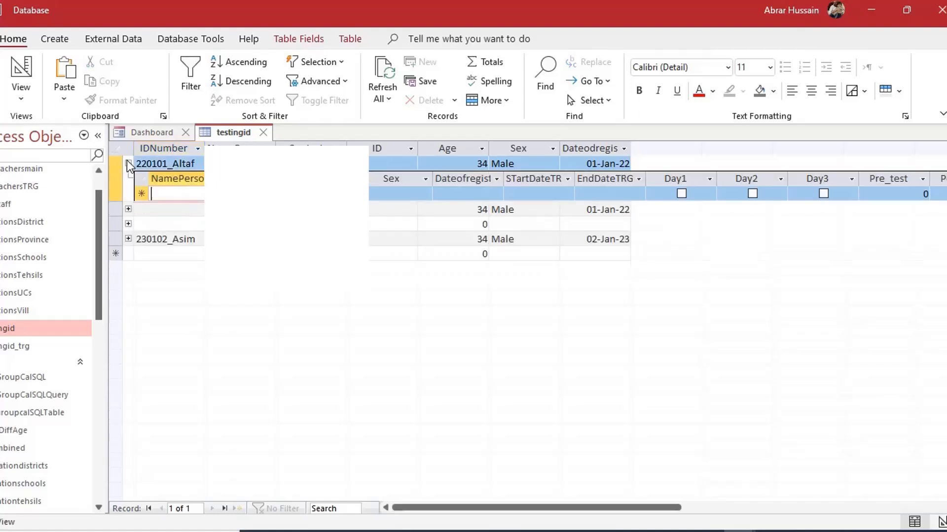
{"action": "left_click", "coordinate": [126, 162]}
{"action": "left_click", "coordinate": [129, 192]}
{"action": "left_click", "coordinate": [129, 193]}
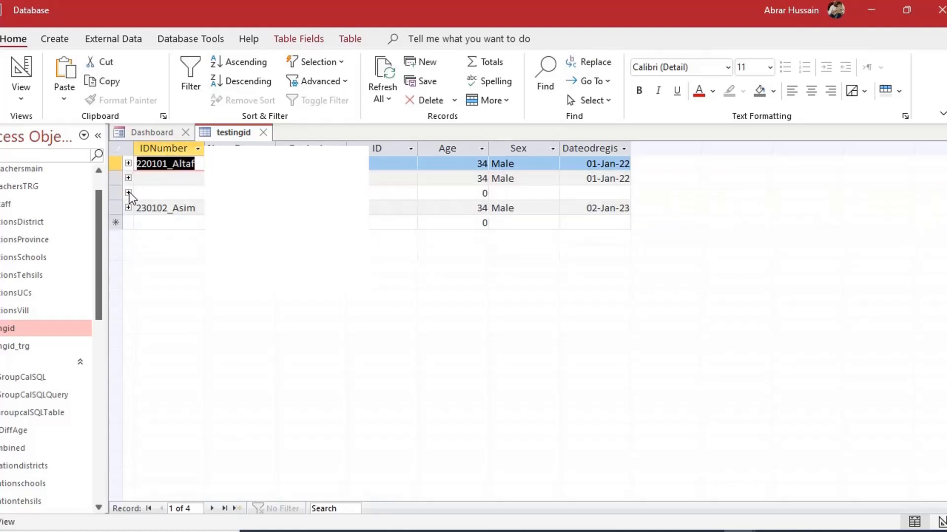
{"action": "left_click", "coordinate": [127, 176]}
{"action": "left_click", "coordinate": [127, 177]}
{"action": "left_click", "coordinate": [130, 166]}
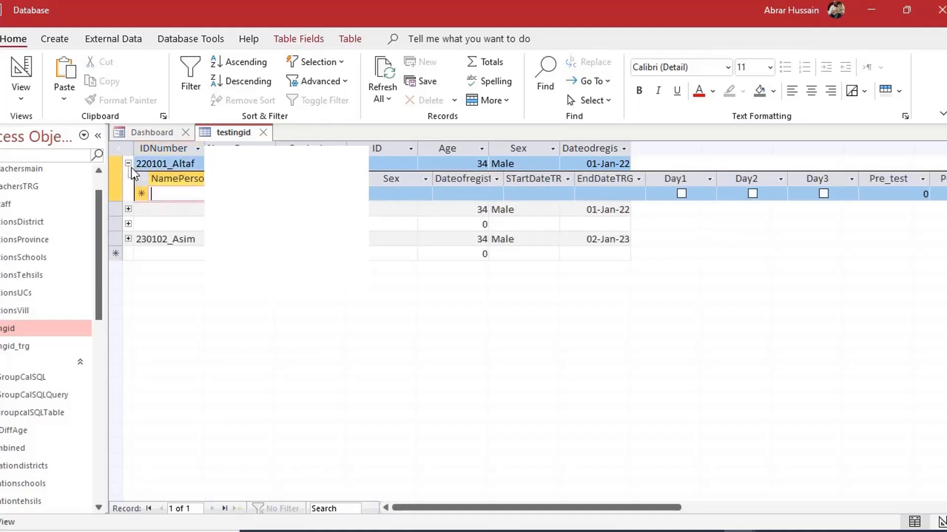
{"action": "left_click", "coordinate": [128, 239]}
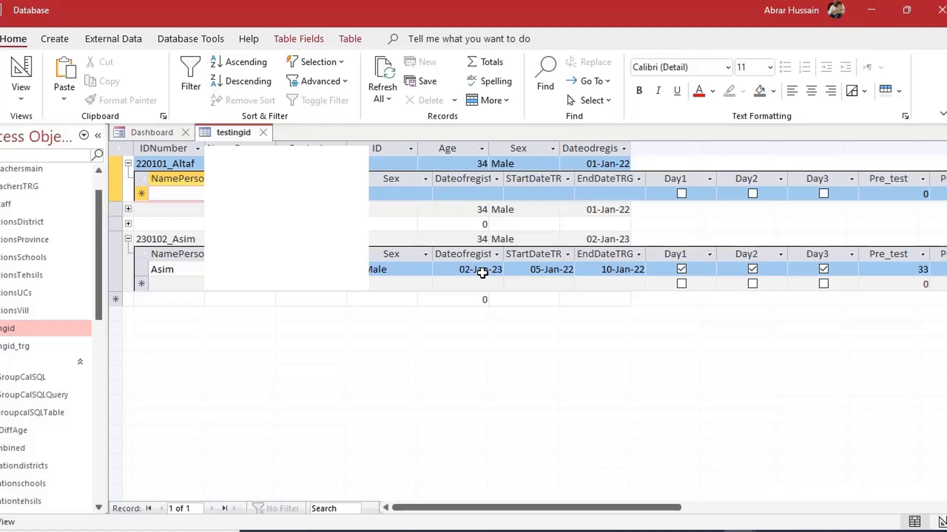
{"action": "left_click", "coordinate": [266, 138]}
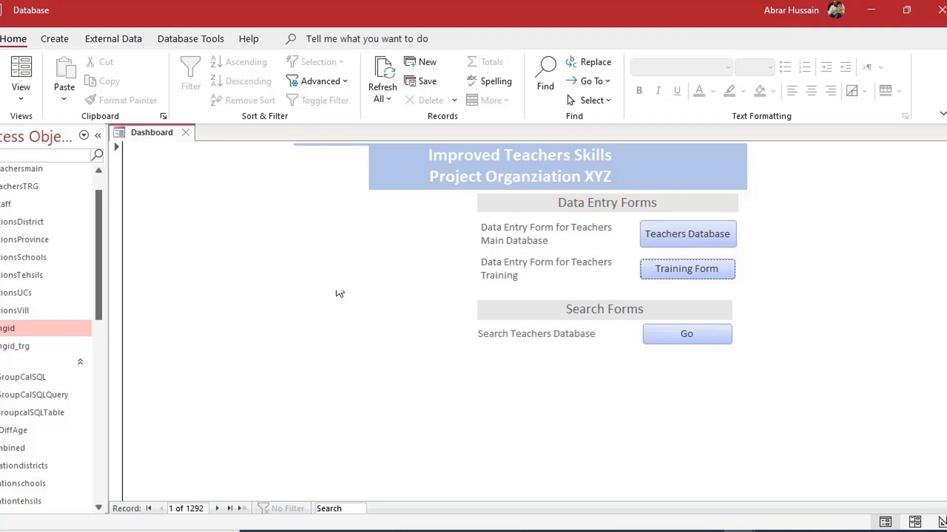
Open the teachers search form, step through its search fields, and run the Query
{"action": "scroll", "coordinate": [63, 438], "scroll_direction": "down", "scroll_amount": 9}
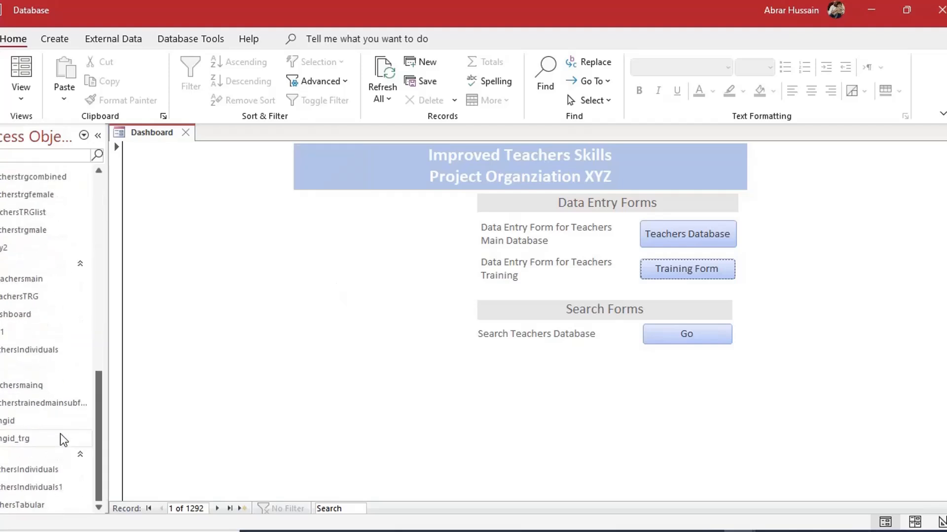
{"action": "double_click", "coordinate": [21, 421]}
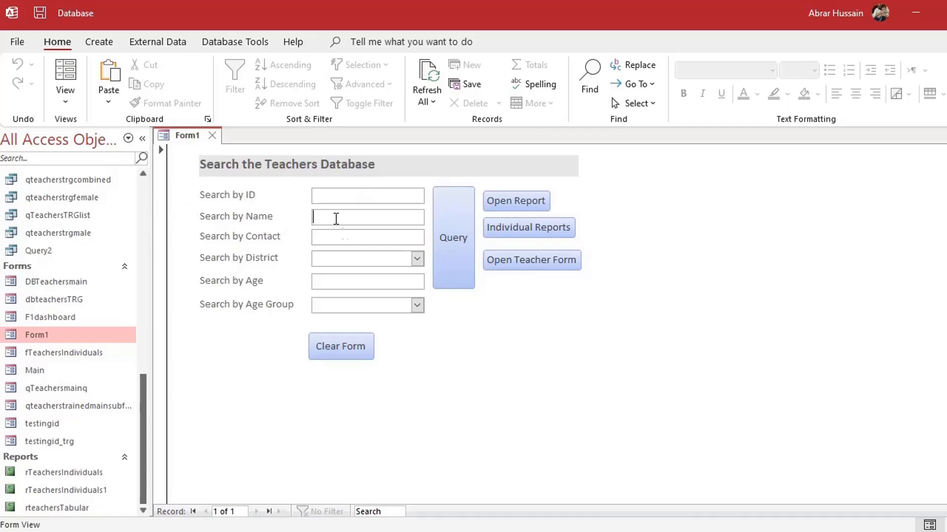
{"action": "left_click", "coordinate": [326, 238]}
{"action": "left_click", "coordinate": [336, 198]}
{"action": "left_click", "coordinate": [340, 217]}
{"action": "left_click", "coordinate": [327, 202]}
{"action": "left_click", "coordinate": [337, 255]}
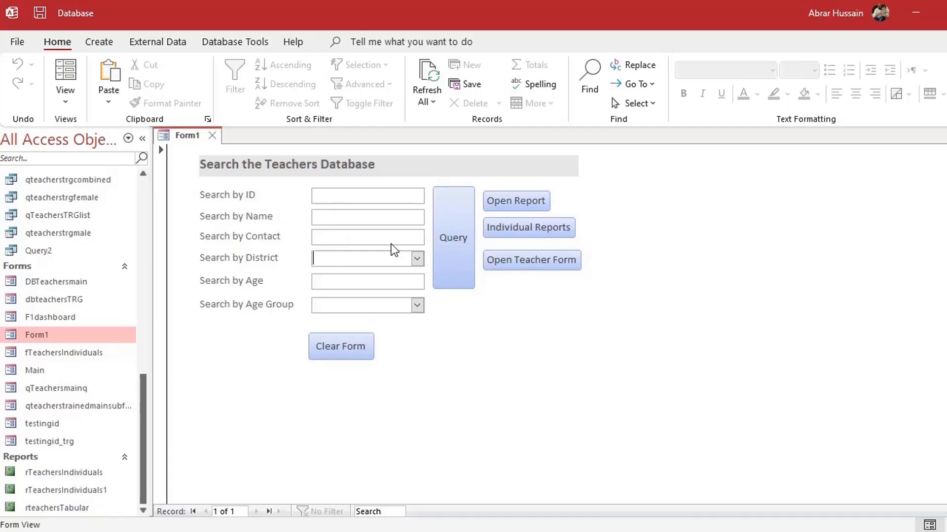
{"action": "left_click", "coordinate": [461, 240]}
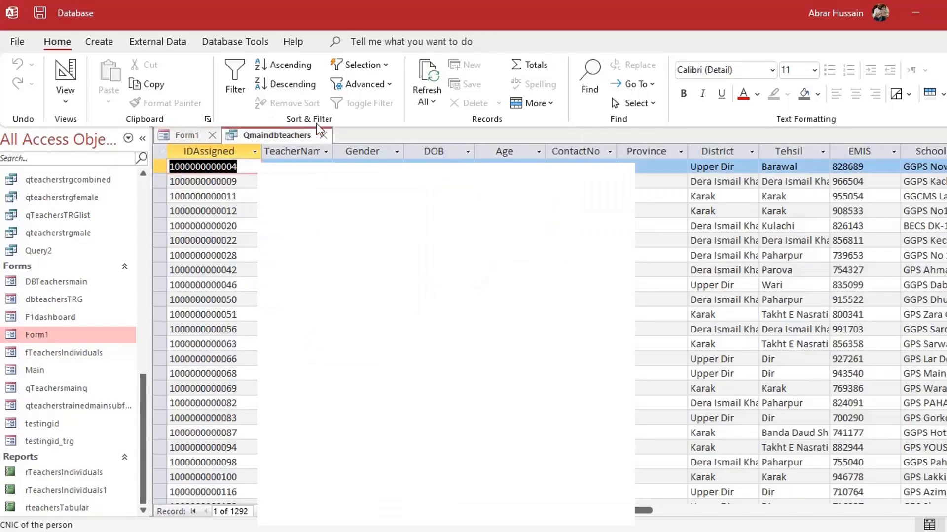
Close the Qmaindbteachers results and check the district list without choosing one
{"action": "left_click", "coordinate": [323, 135]}
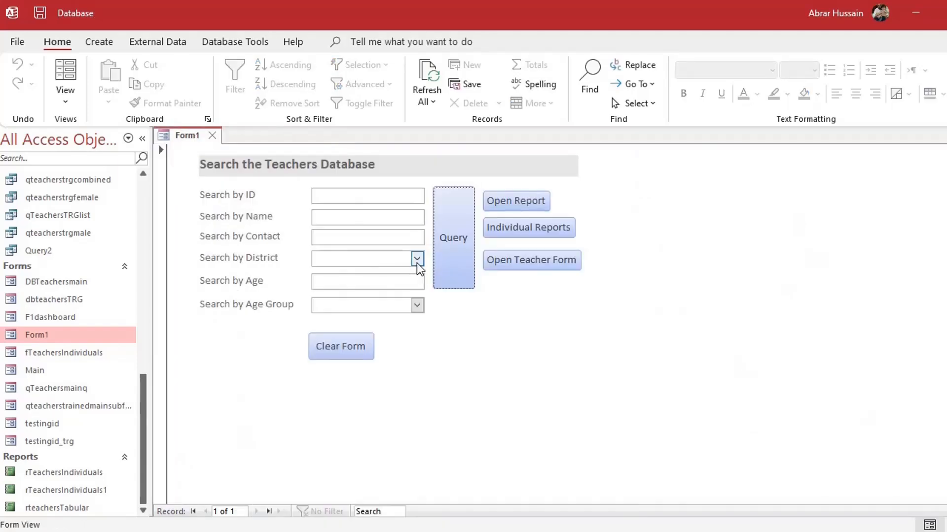
{"action": "left_click", "coordinate": [416, 260]}
{"action": "left_click", "coordinate": [416, 260]}
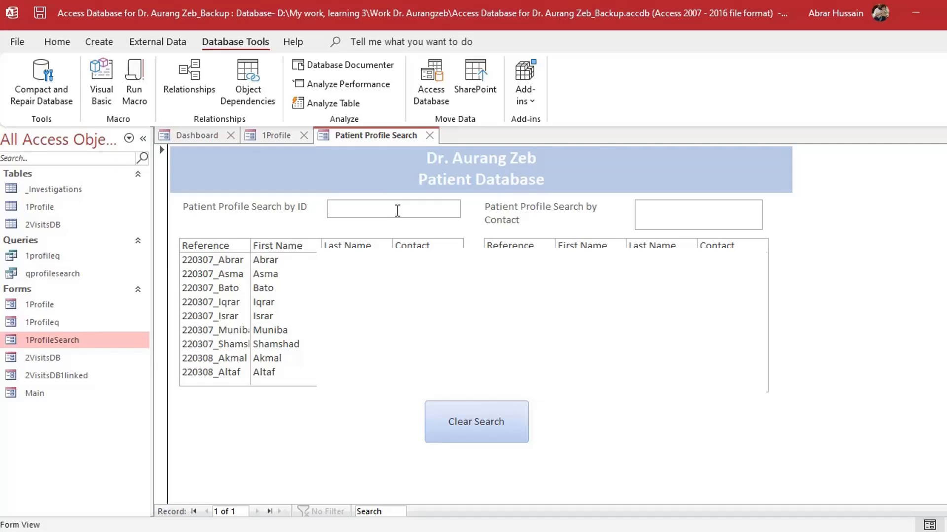
Search patients by ID for one patient, then clear the search to list all patients again
{"action": "type", "text": "Bato"}
{"action": "key", "text": "Return"}
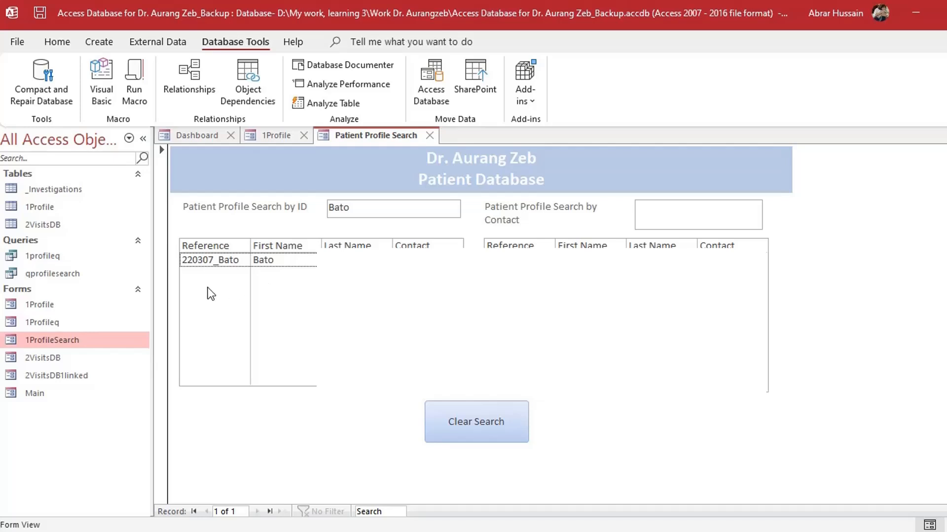
{"action": "left_click", "coordinate": [370, 209]}
{"action": "key", "text": "BackSpace"}
{"action": "key", "text": "BackSpace"}
{"action": "key", "text": "BackSpace"}
{"action": "key", "text": "BackSpace"}
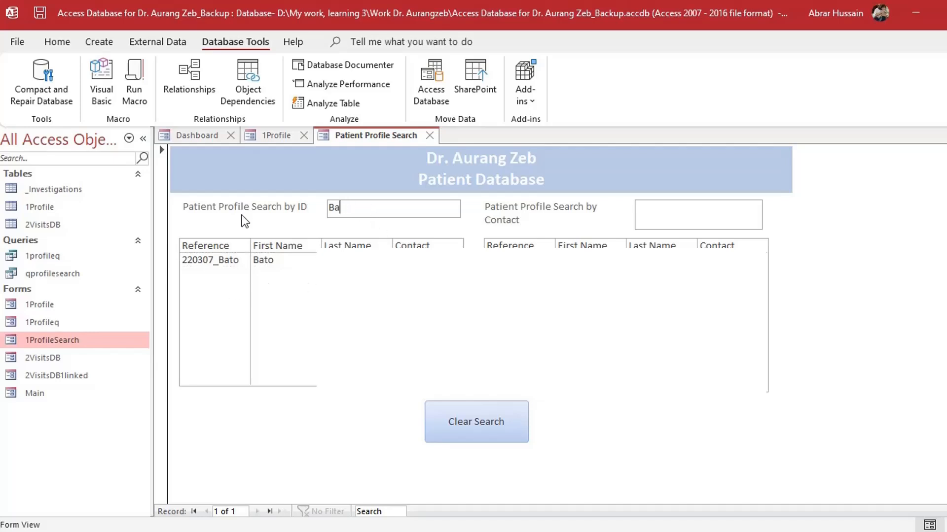
{"action": "left_click", "coordinate": [690, 222]}
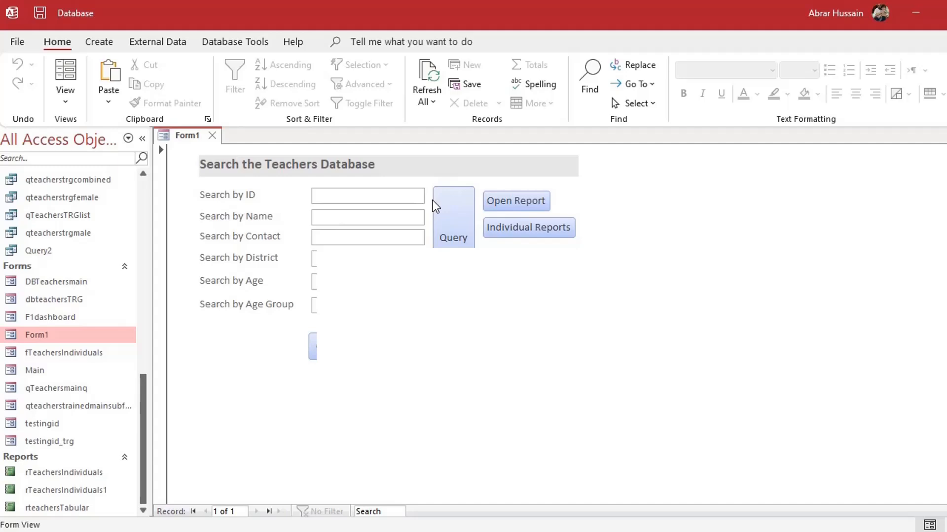
Place the cursor in the Search by ID box on the teachers search form
{"action": "left_click", "coordinate": [334, 194]}
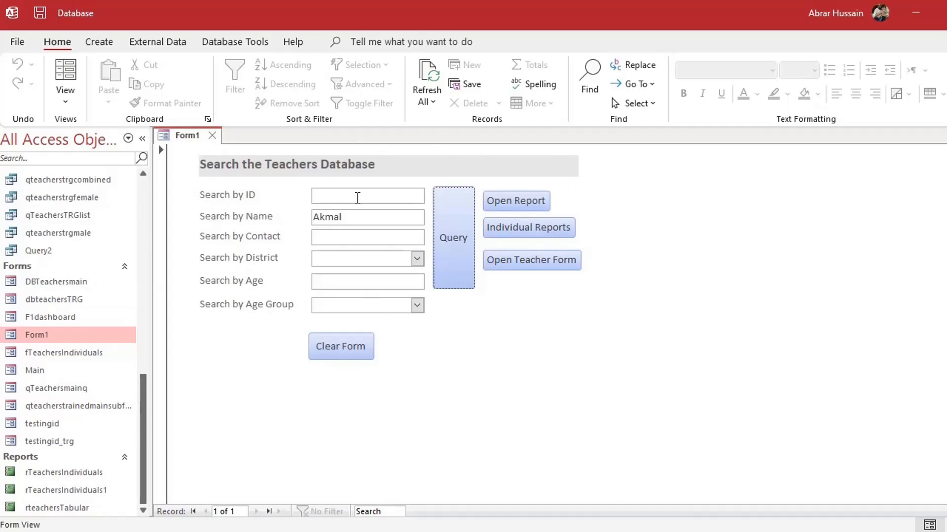
{"action": "left_click", "coordinate": [359, 197]}
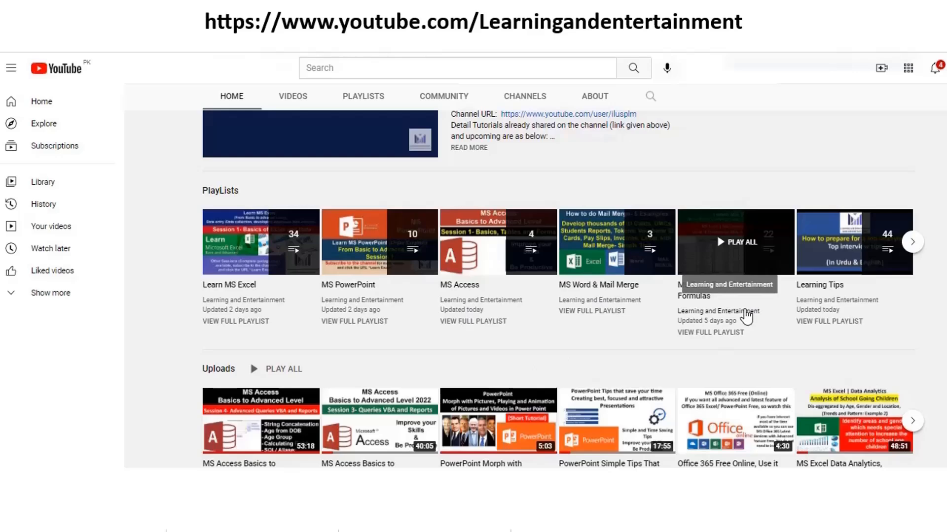
{"action": "left_click", "coordinate": [912, 242]}
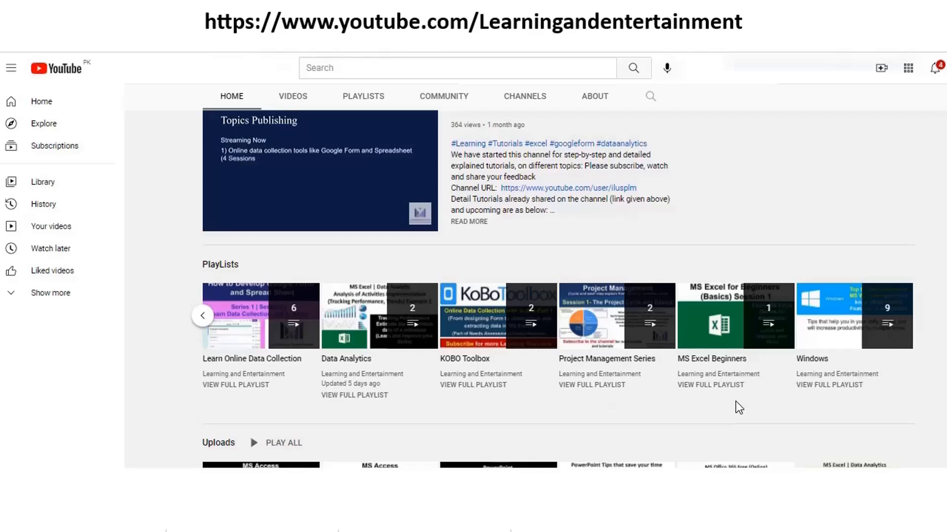
{"action": "scroll", "coordinate": [470, 410], "scroll_direction": "down", "scroll_amount": 3}
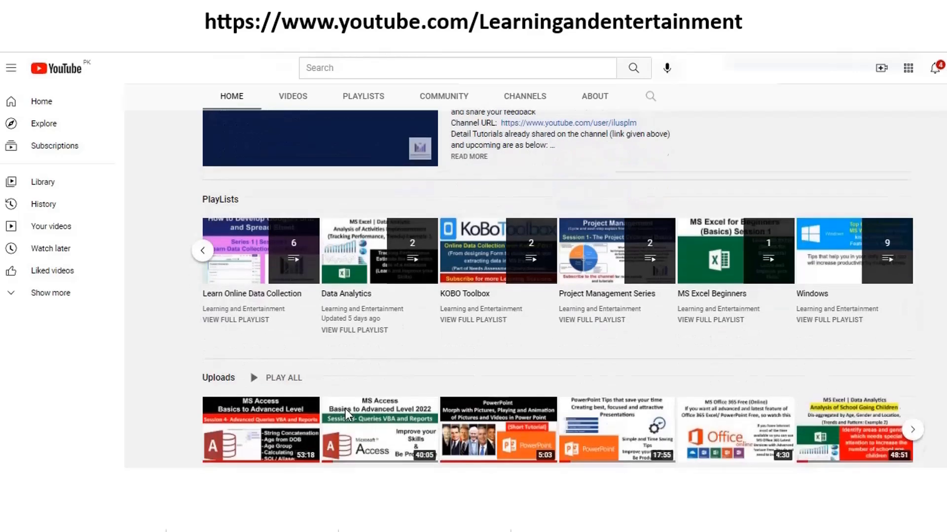
{"action": "scroll", "coordinate": [508, 406], "scroll_direction": "down", "scroll_amount": 6}
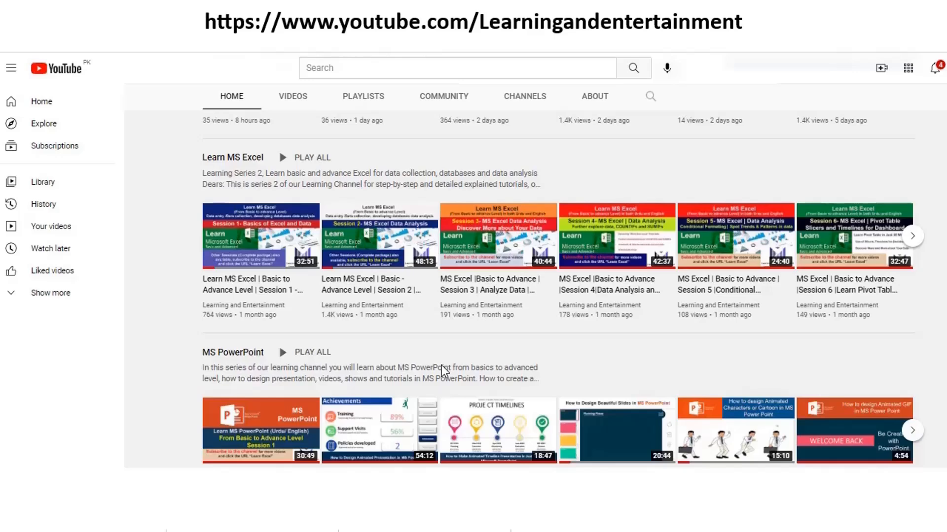
{"action": "scroll", "coordinate": [443, 365], "scroll_direction": "down", "scroll_amount": 2}
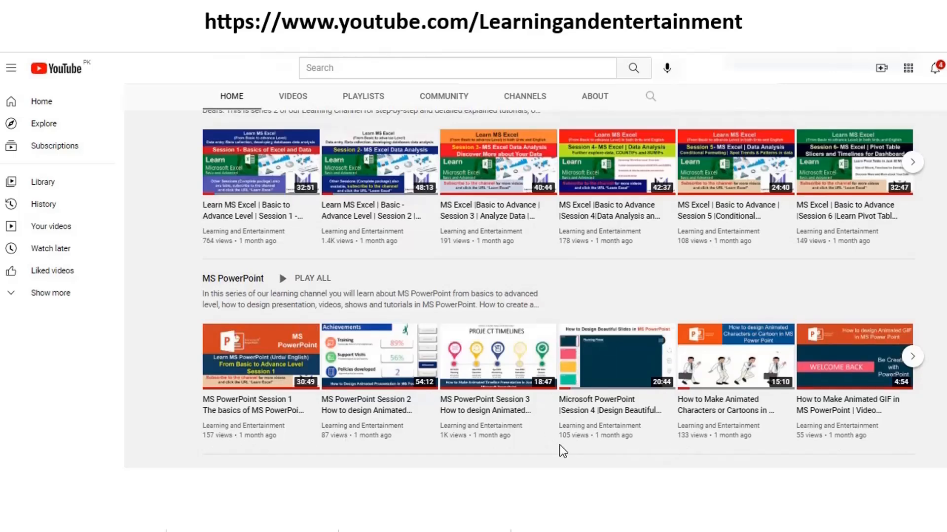
{"action": "scroll", "coordinate": [269, 370], "scroll_direction": "up", "scroll_amount": 10}
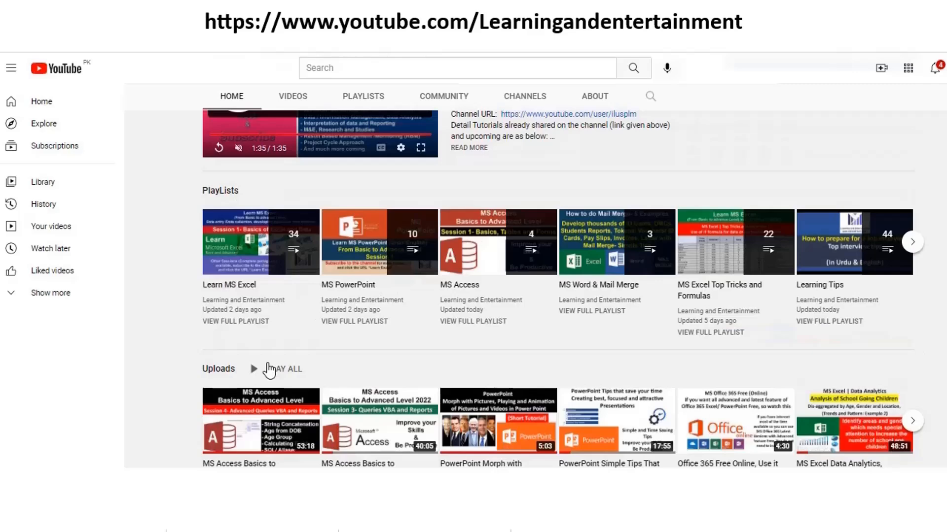